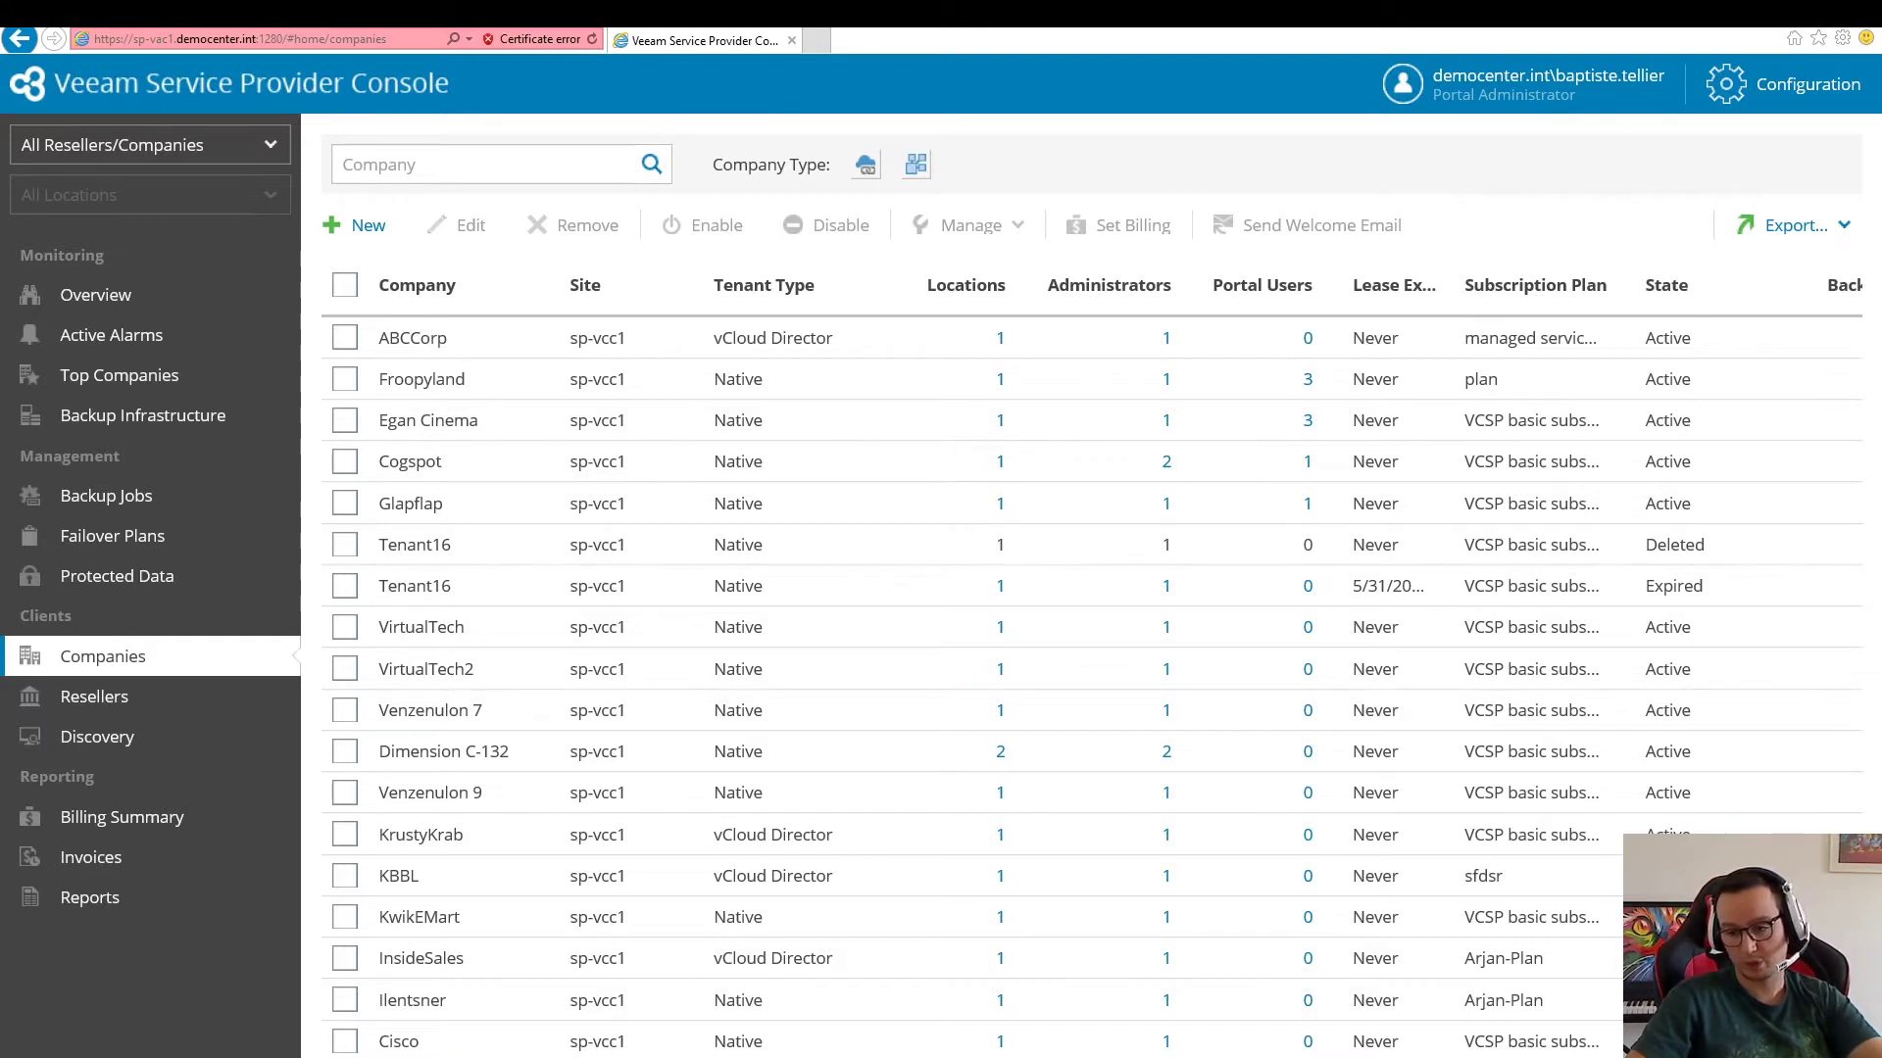
# Step: Switch to the Veeam Backup & Replication console and show the service providers in the backup infrastructure
pyautogui.moveTo(260, 1057)
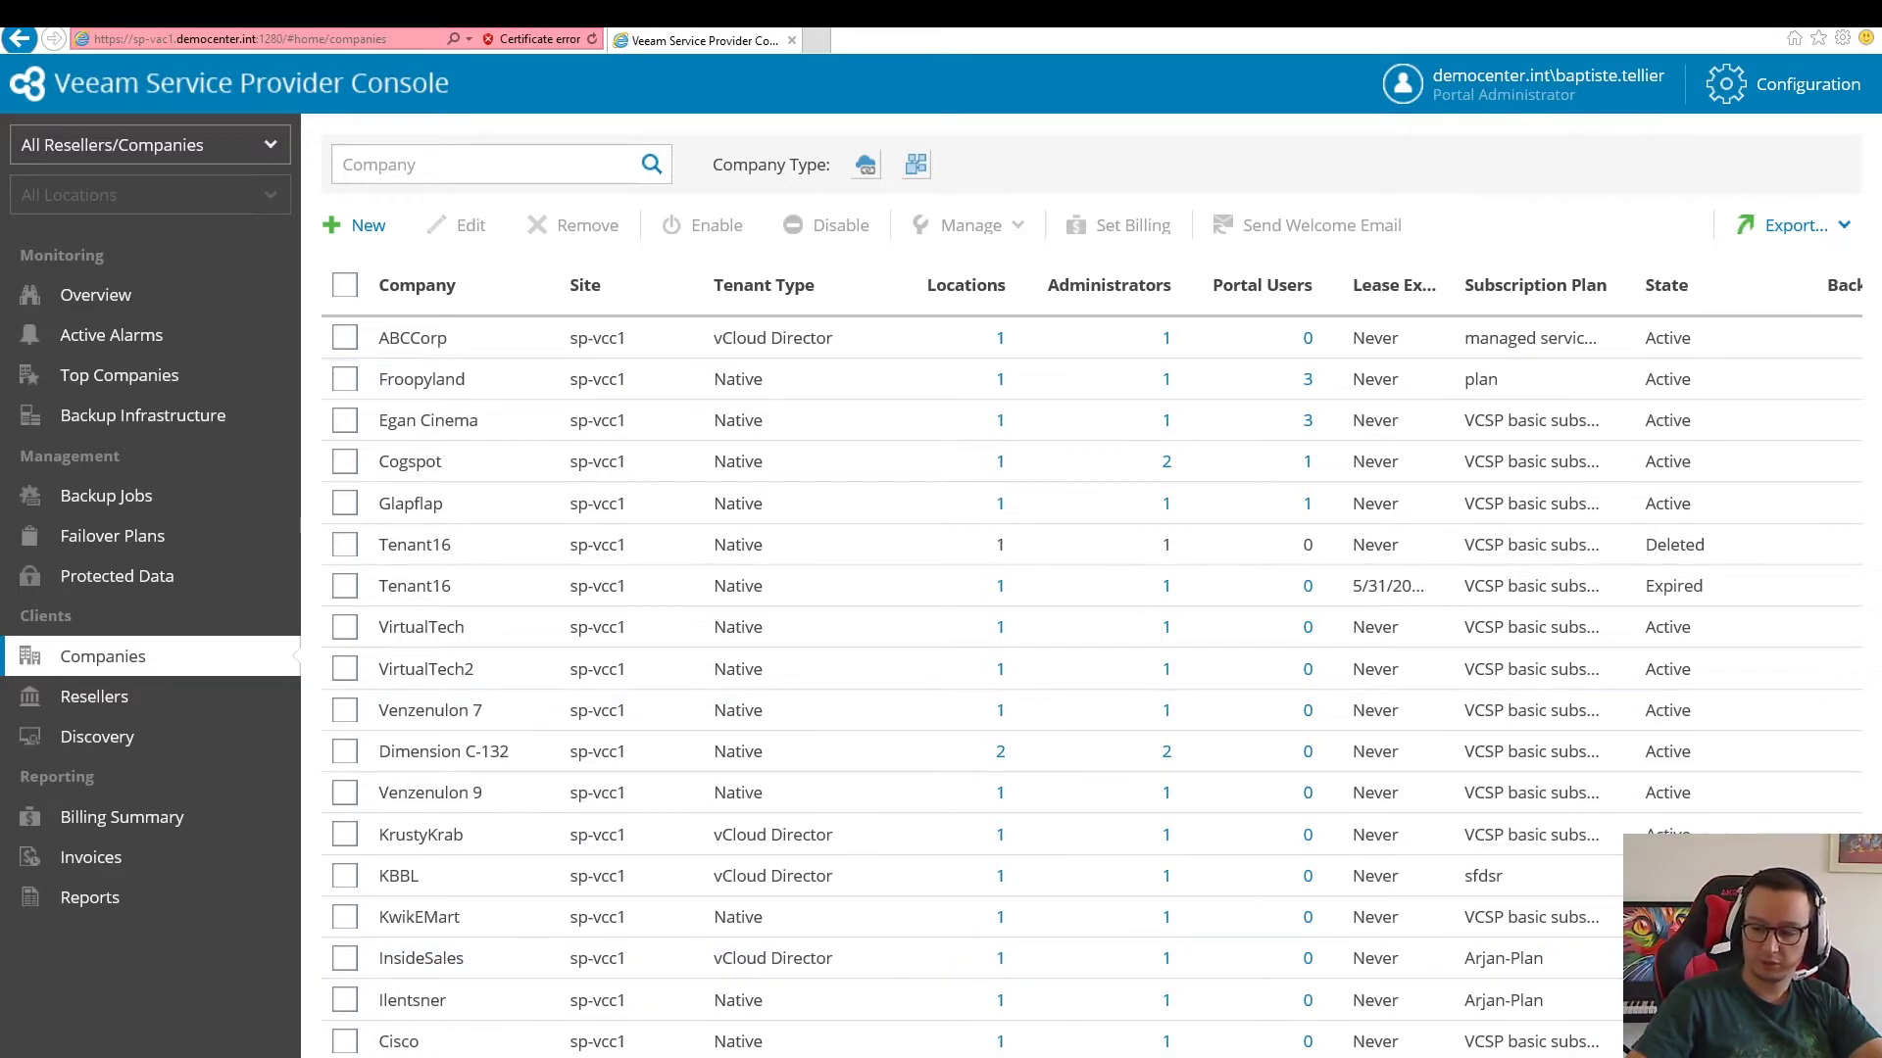
pyautogui.hotkey('alt', 'Tab')
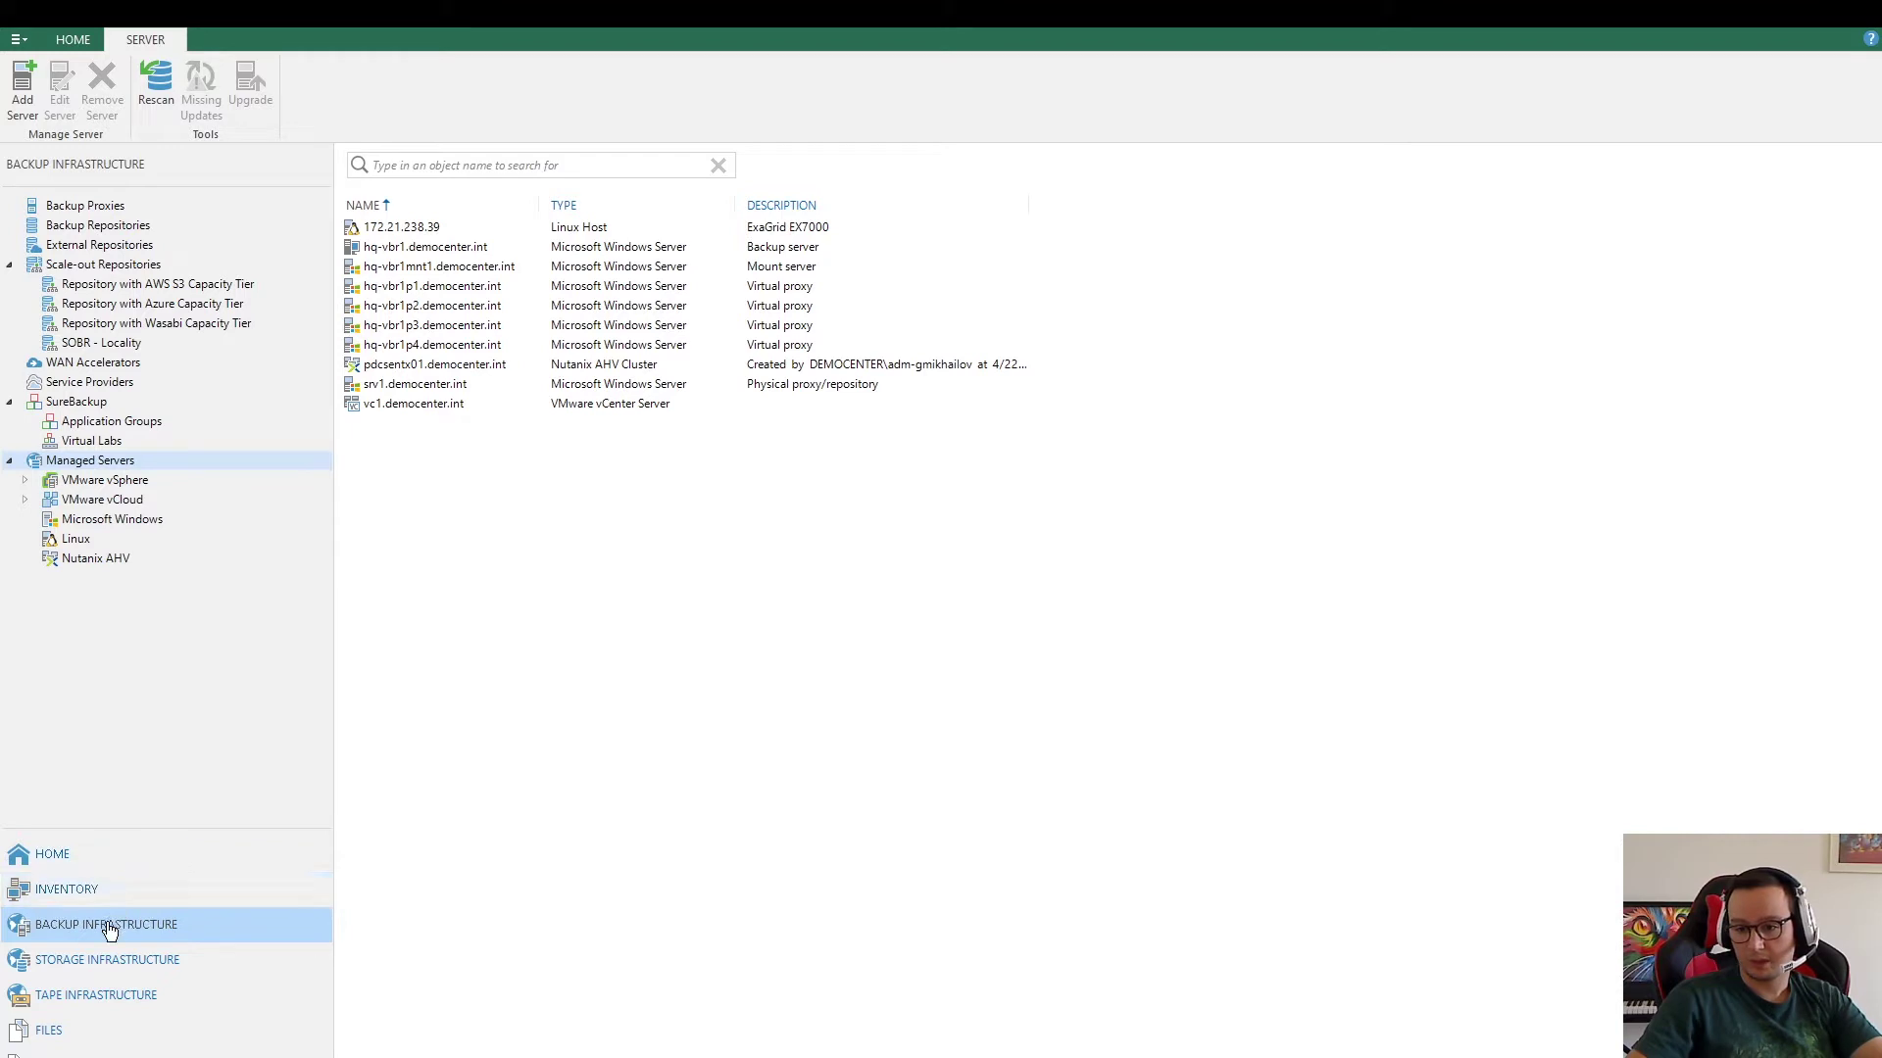
pyautogui.click(99, 384)
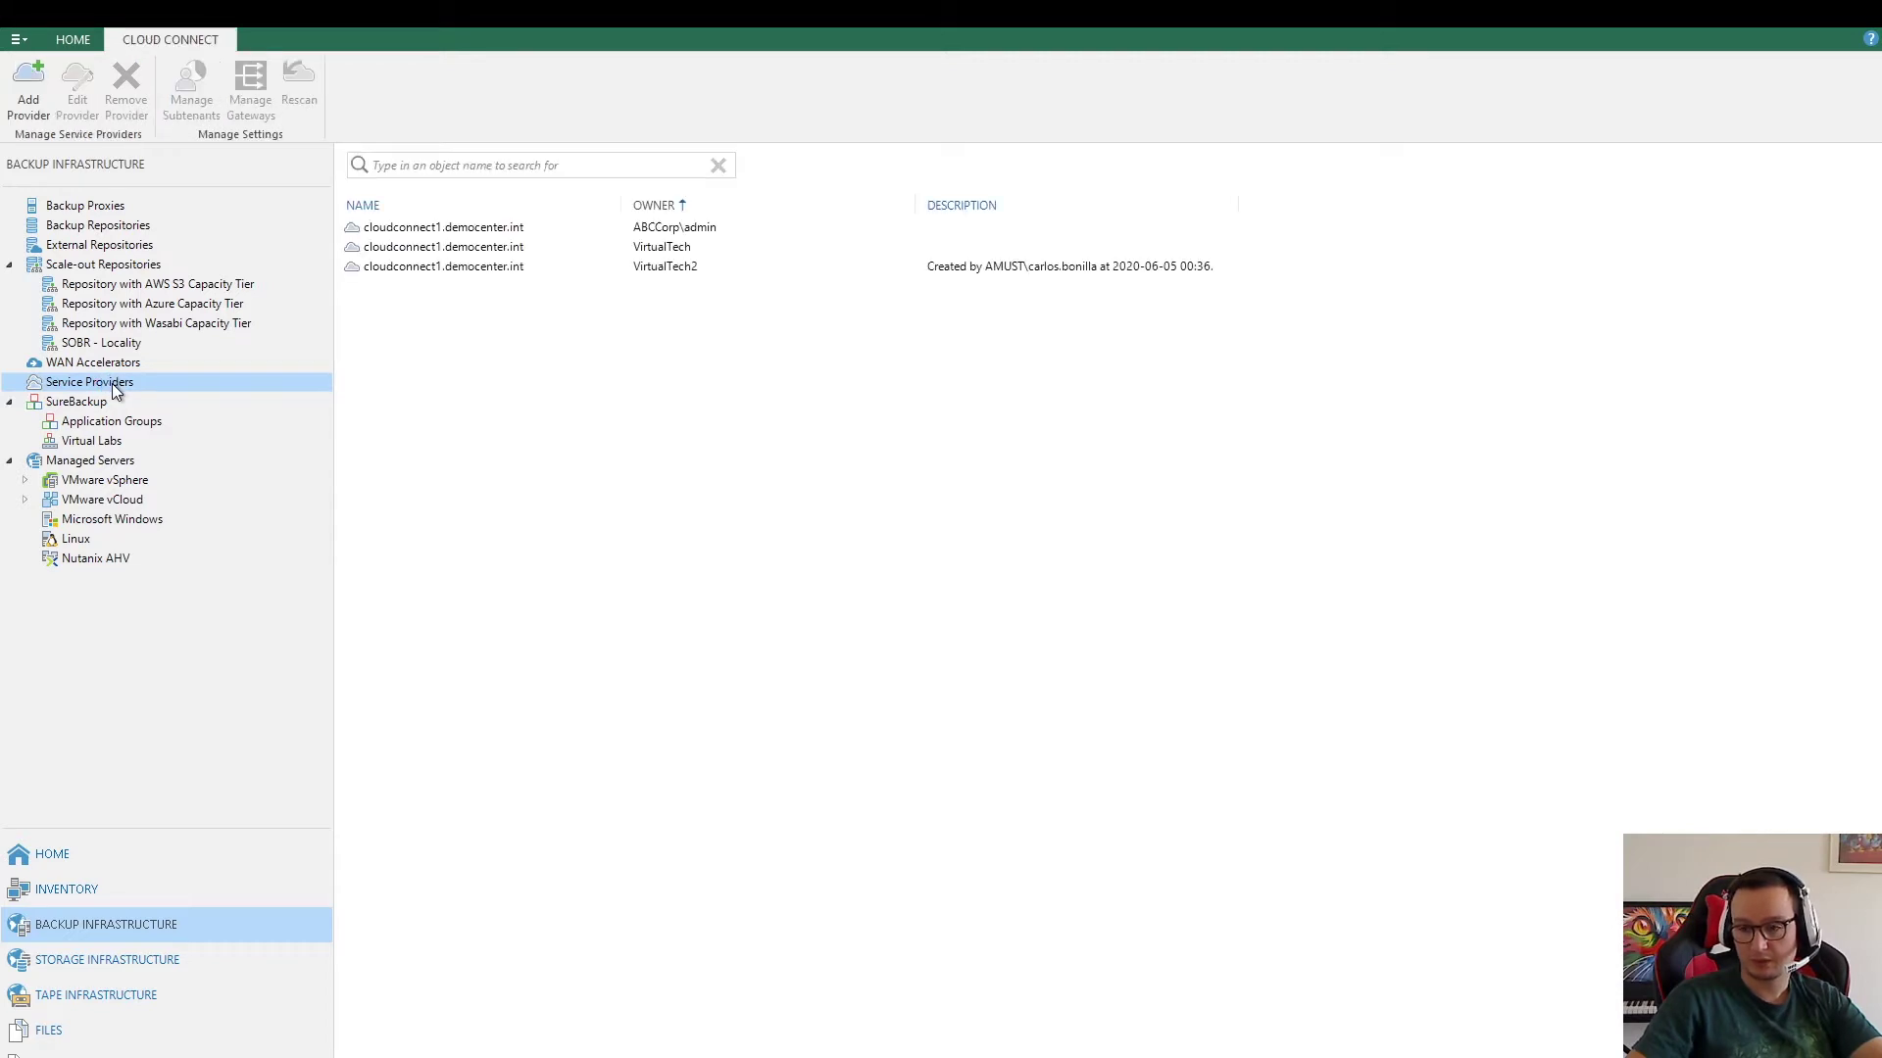
pyautogui.rightClick(446, 384)
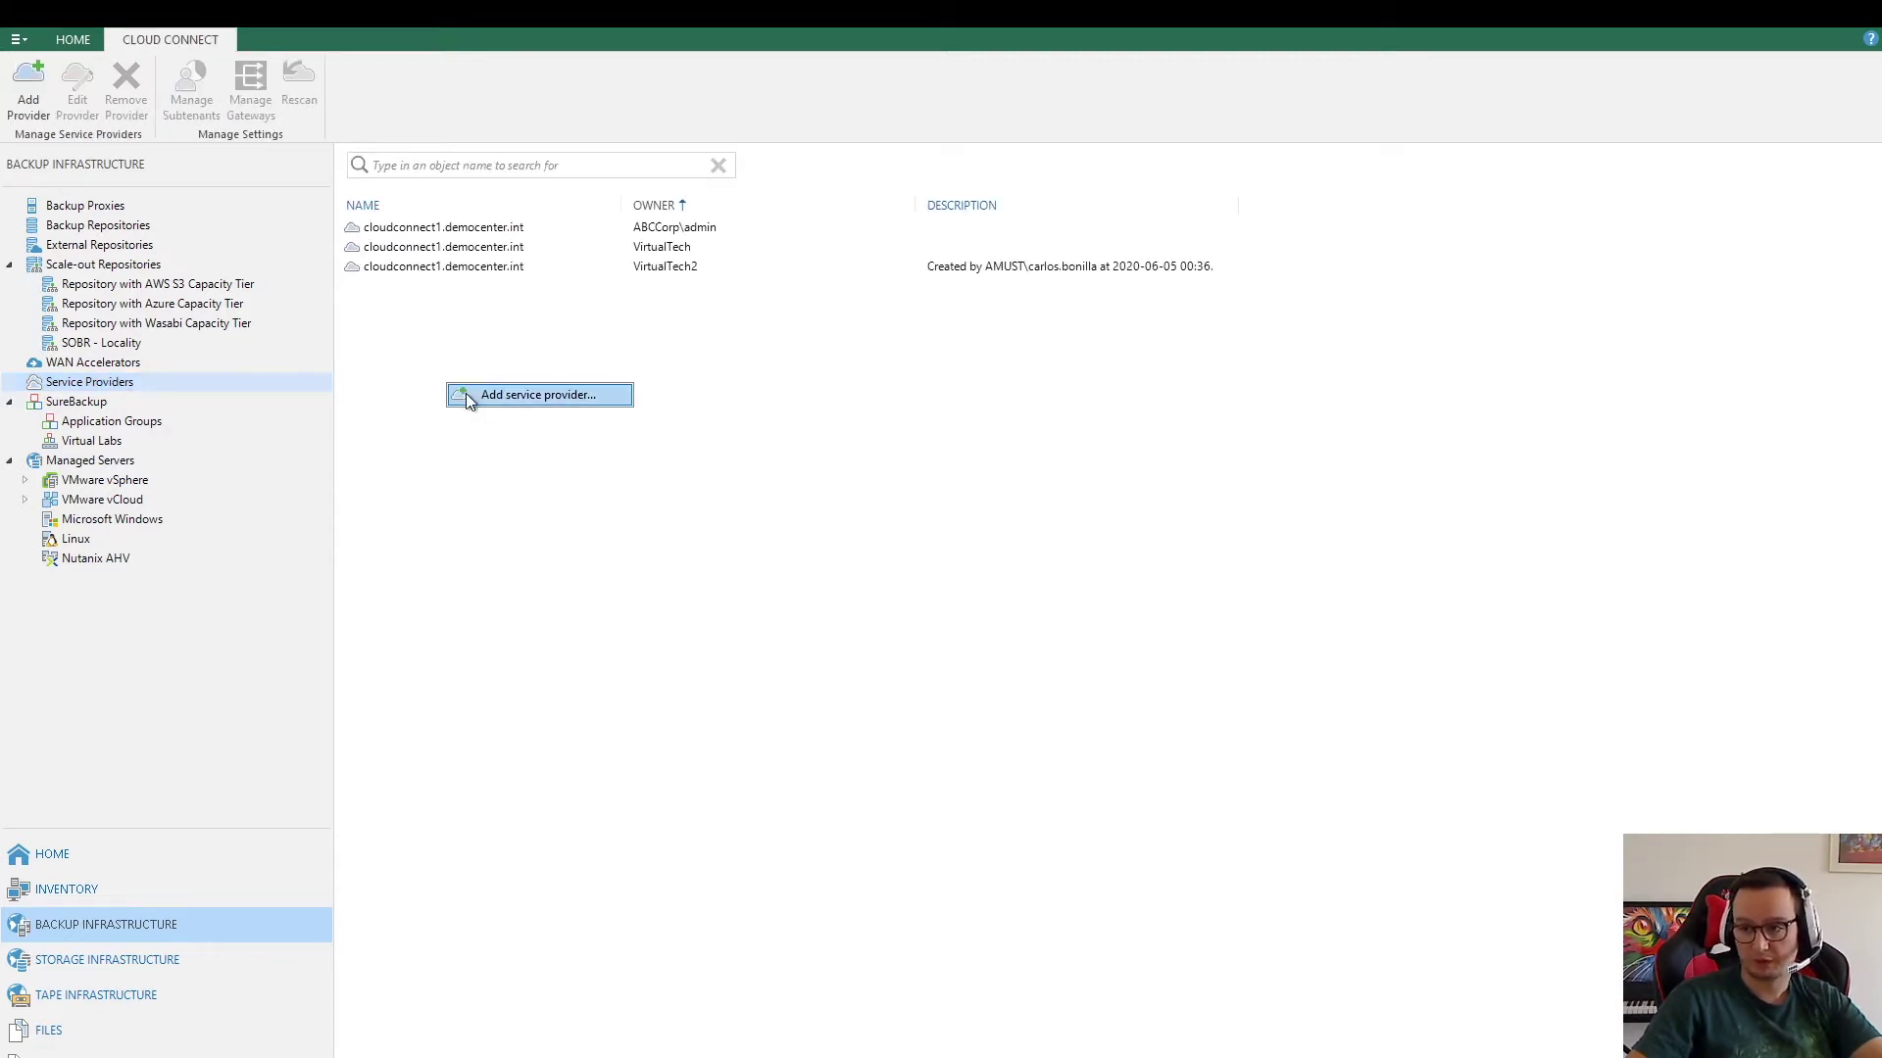
pyautogui.click(566, 394)
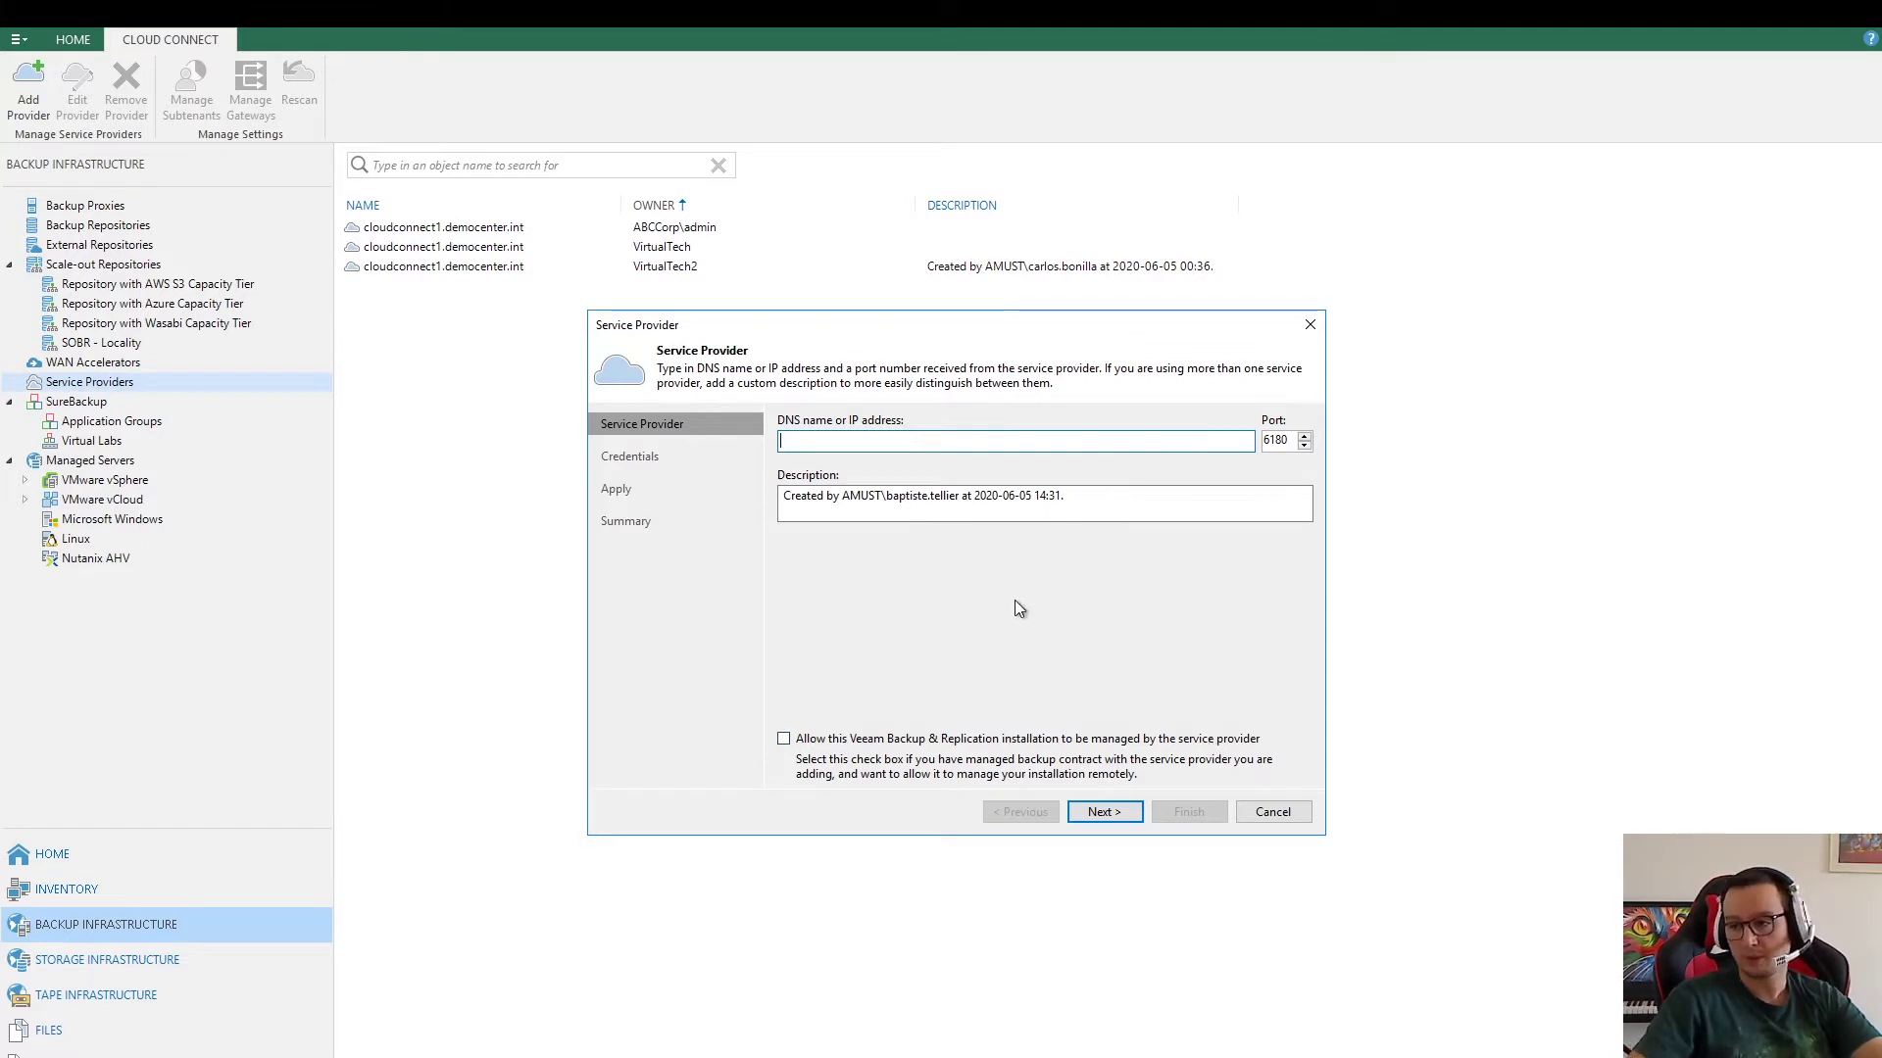
pyautogui.click(857, 738)
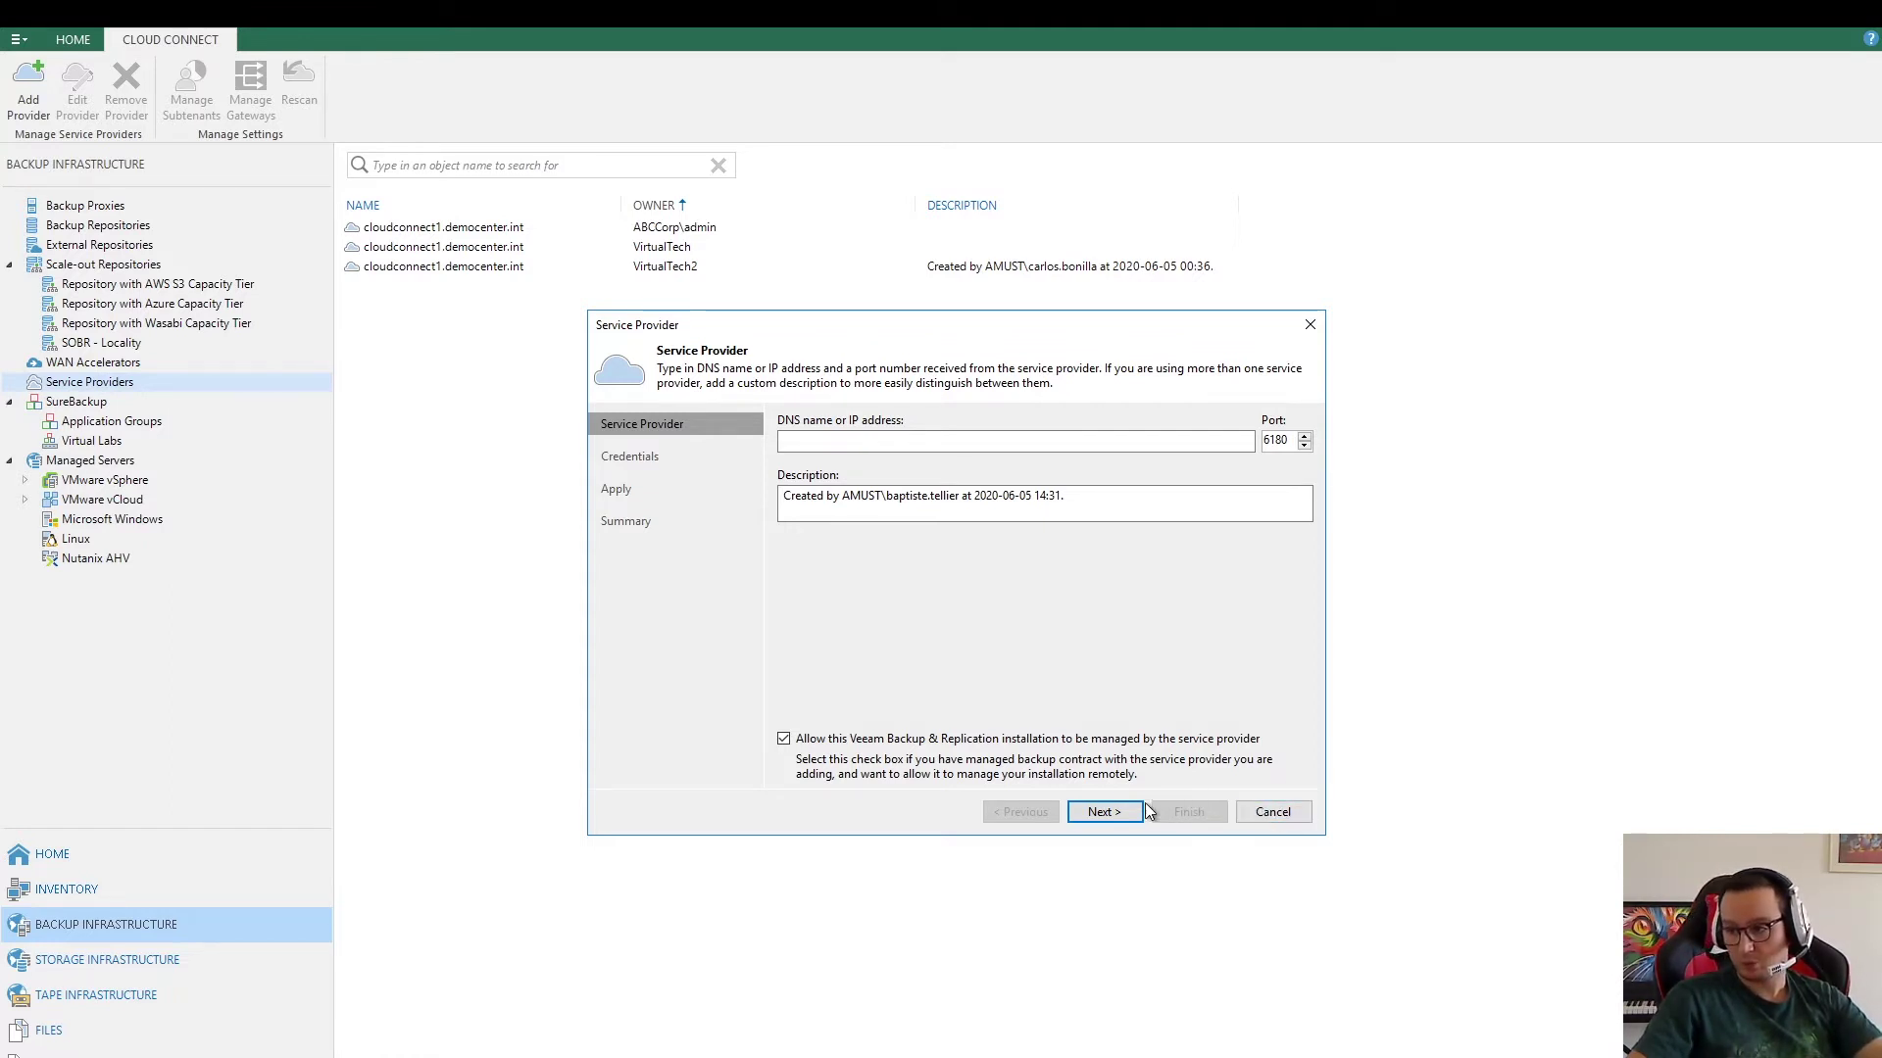
pyautogui.click(1261, 815)
pyautogui.click(973, 601)
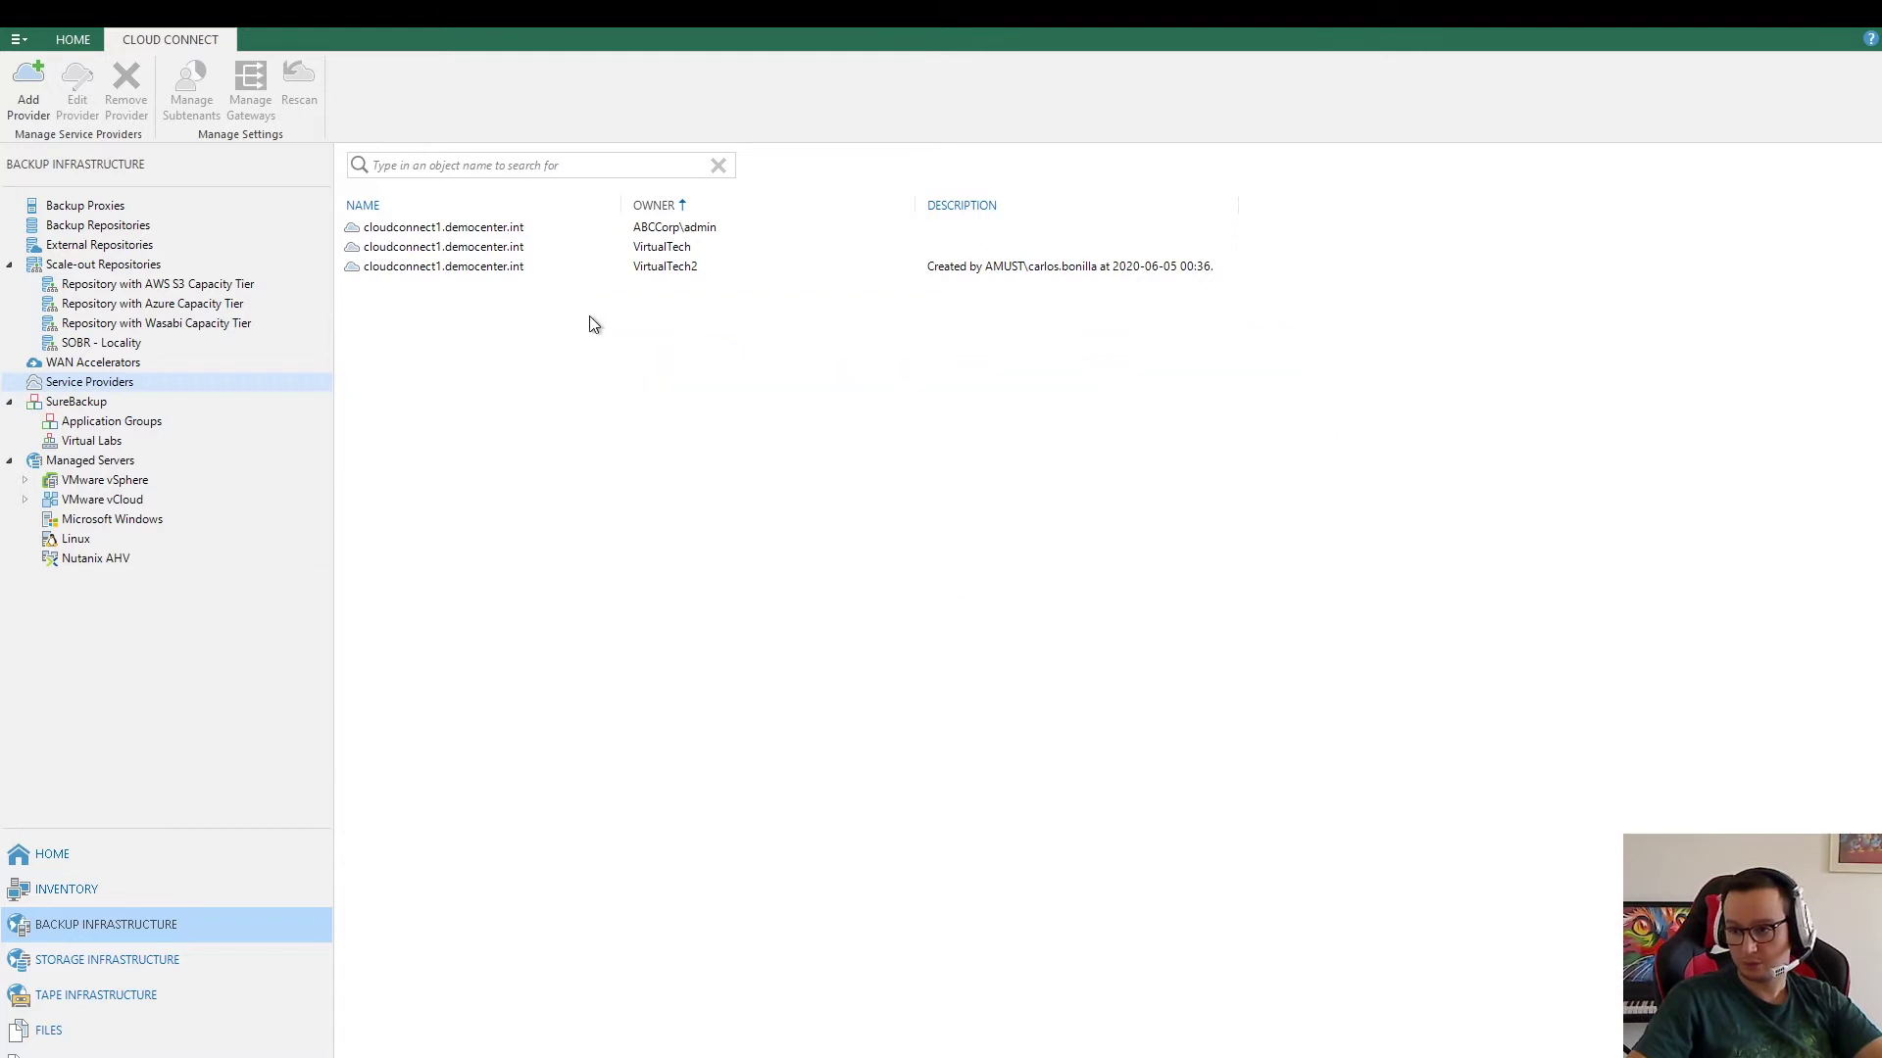
# Step: Edit the VirtualTech service provider, keeping cloudconnect1.democenter.int and the VirtualTech credentials, and proceed to its backup storage
pyautogui.rightClick(476, 246)
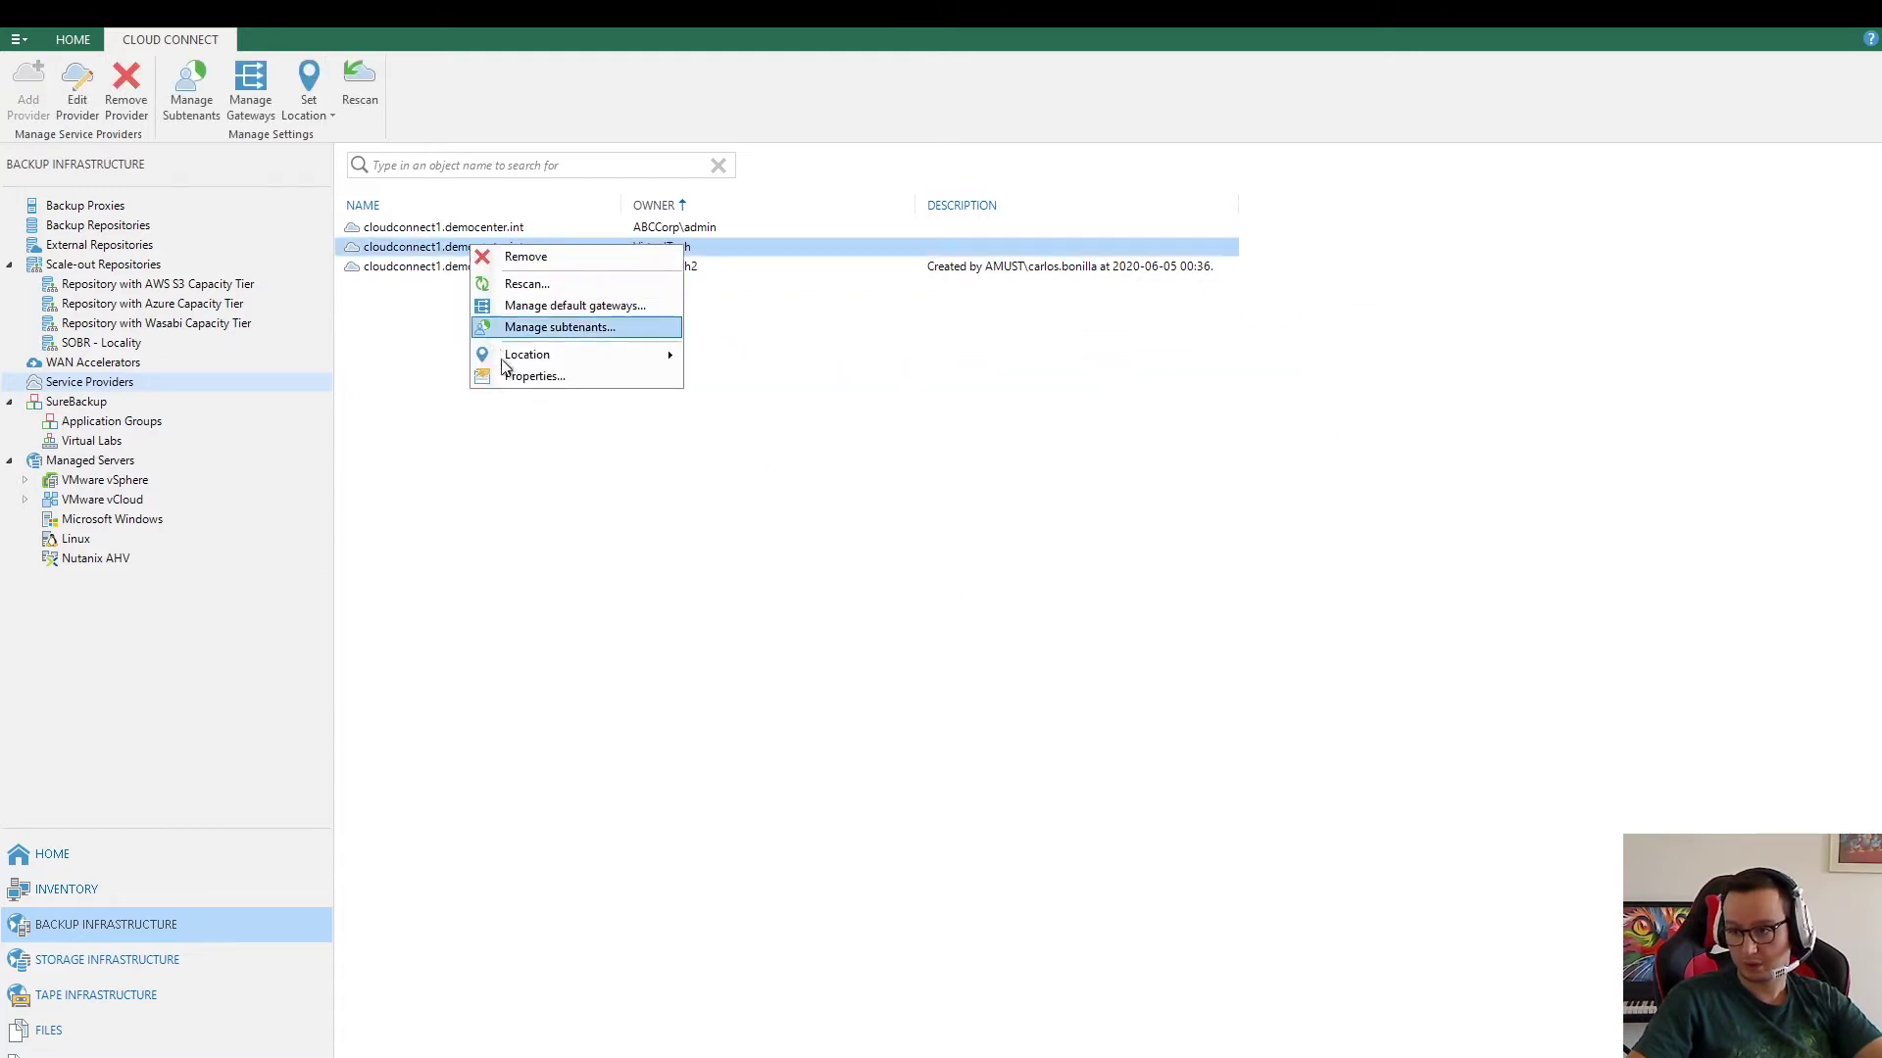
pyautogui.click(535, 379)
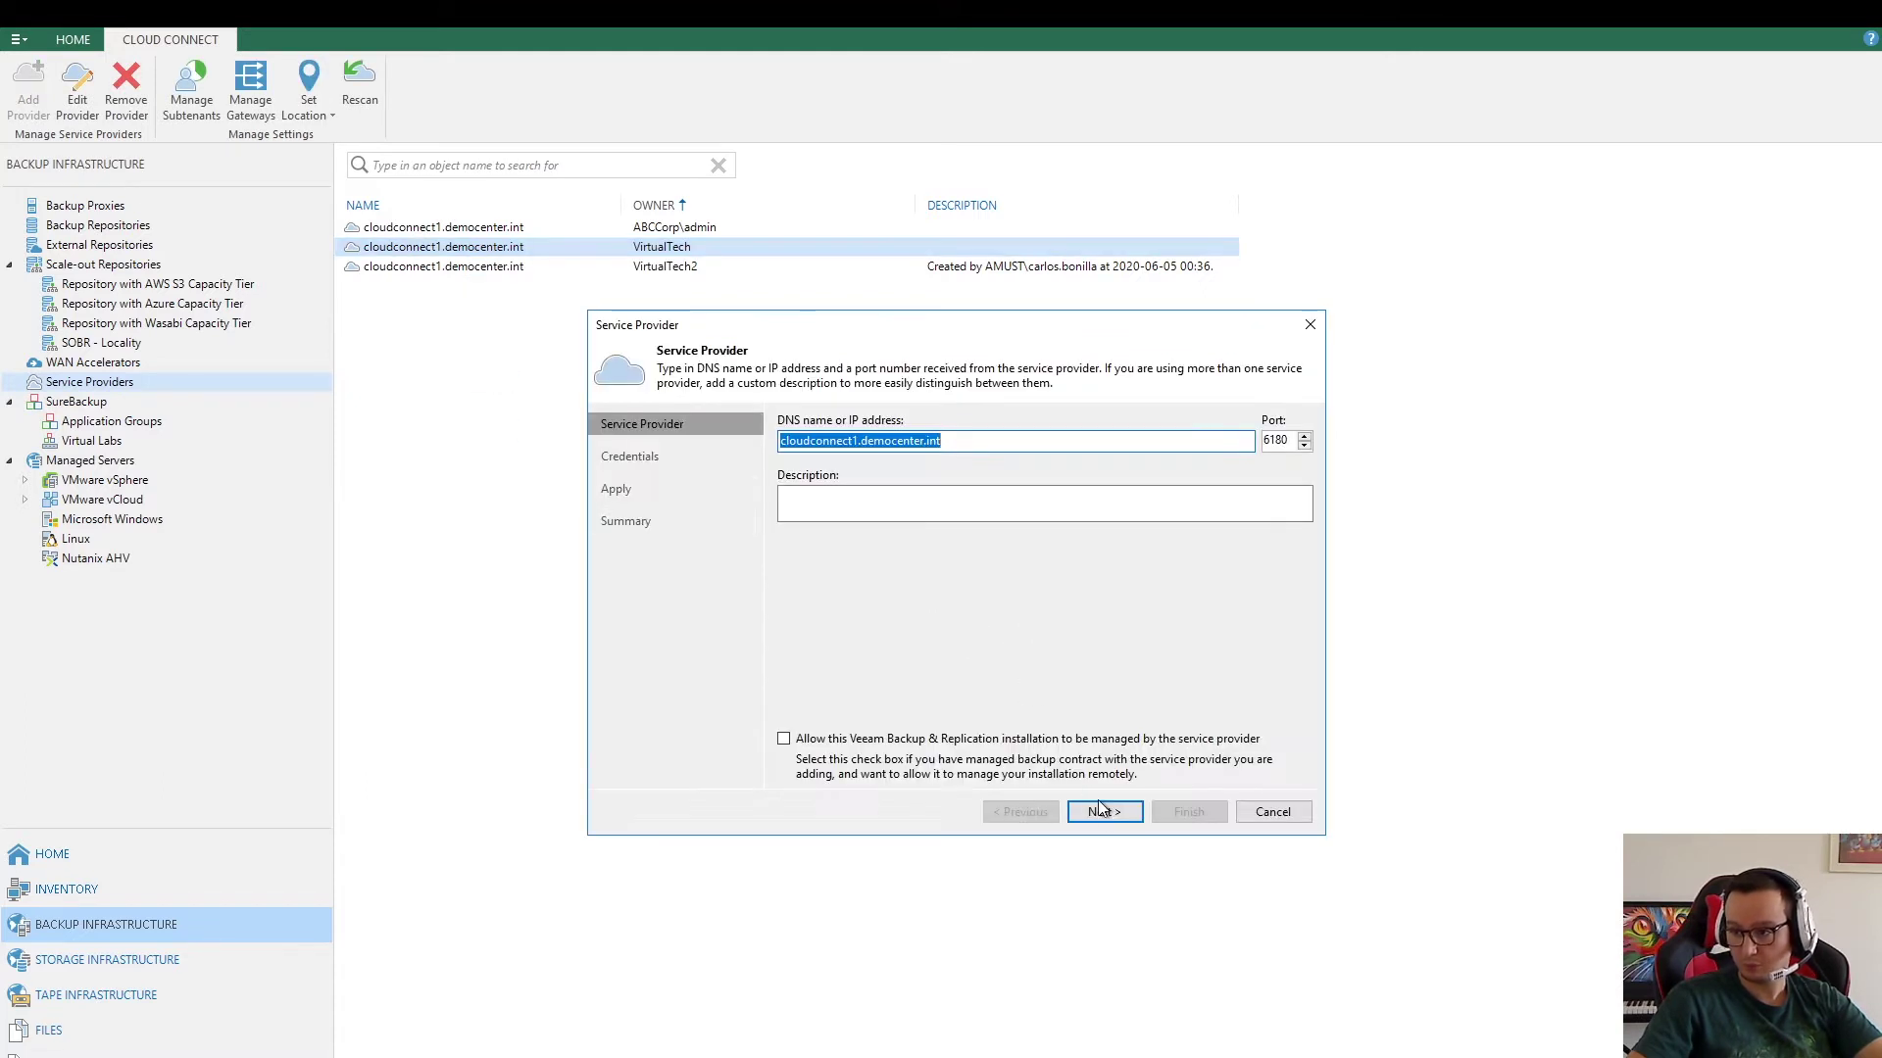
pyautogui.click(991, 440)
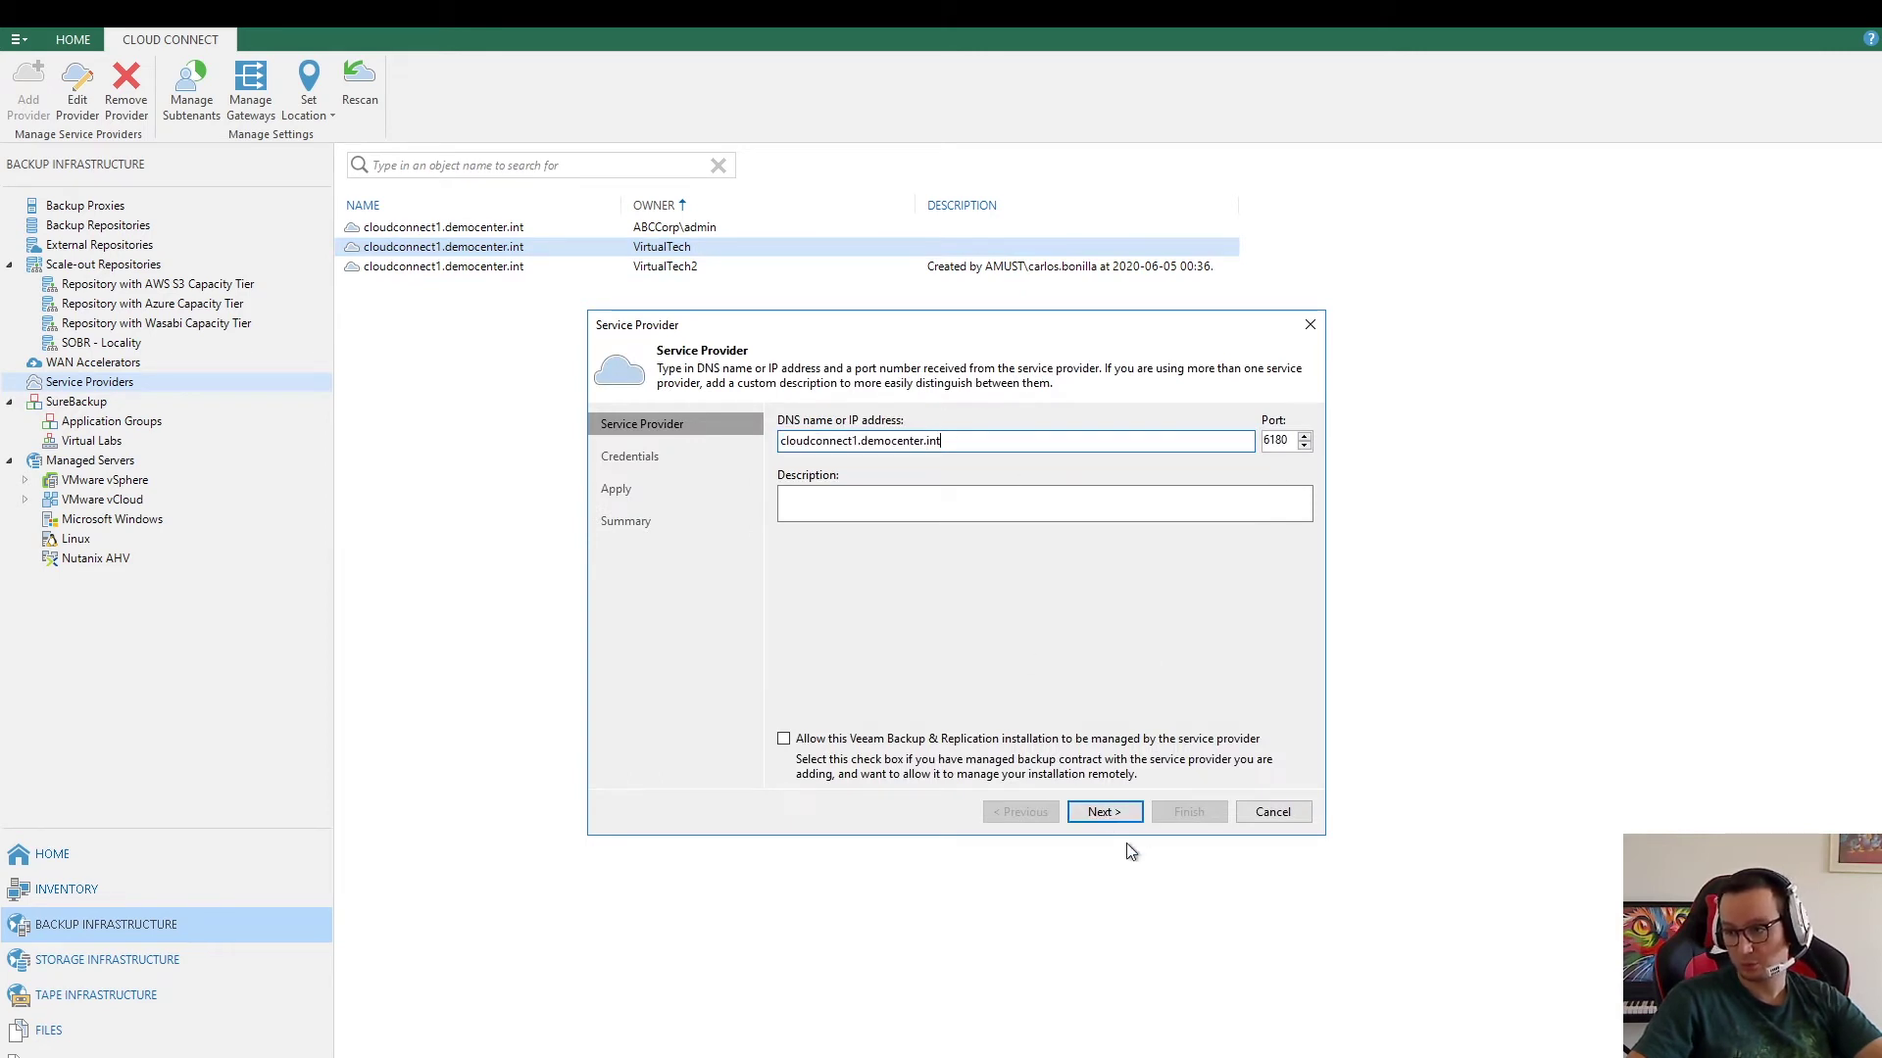
pyautogui.click(1089, 815)
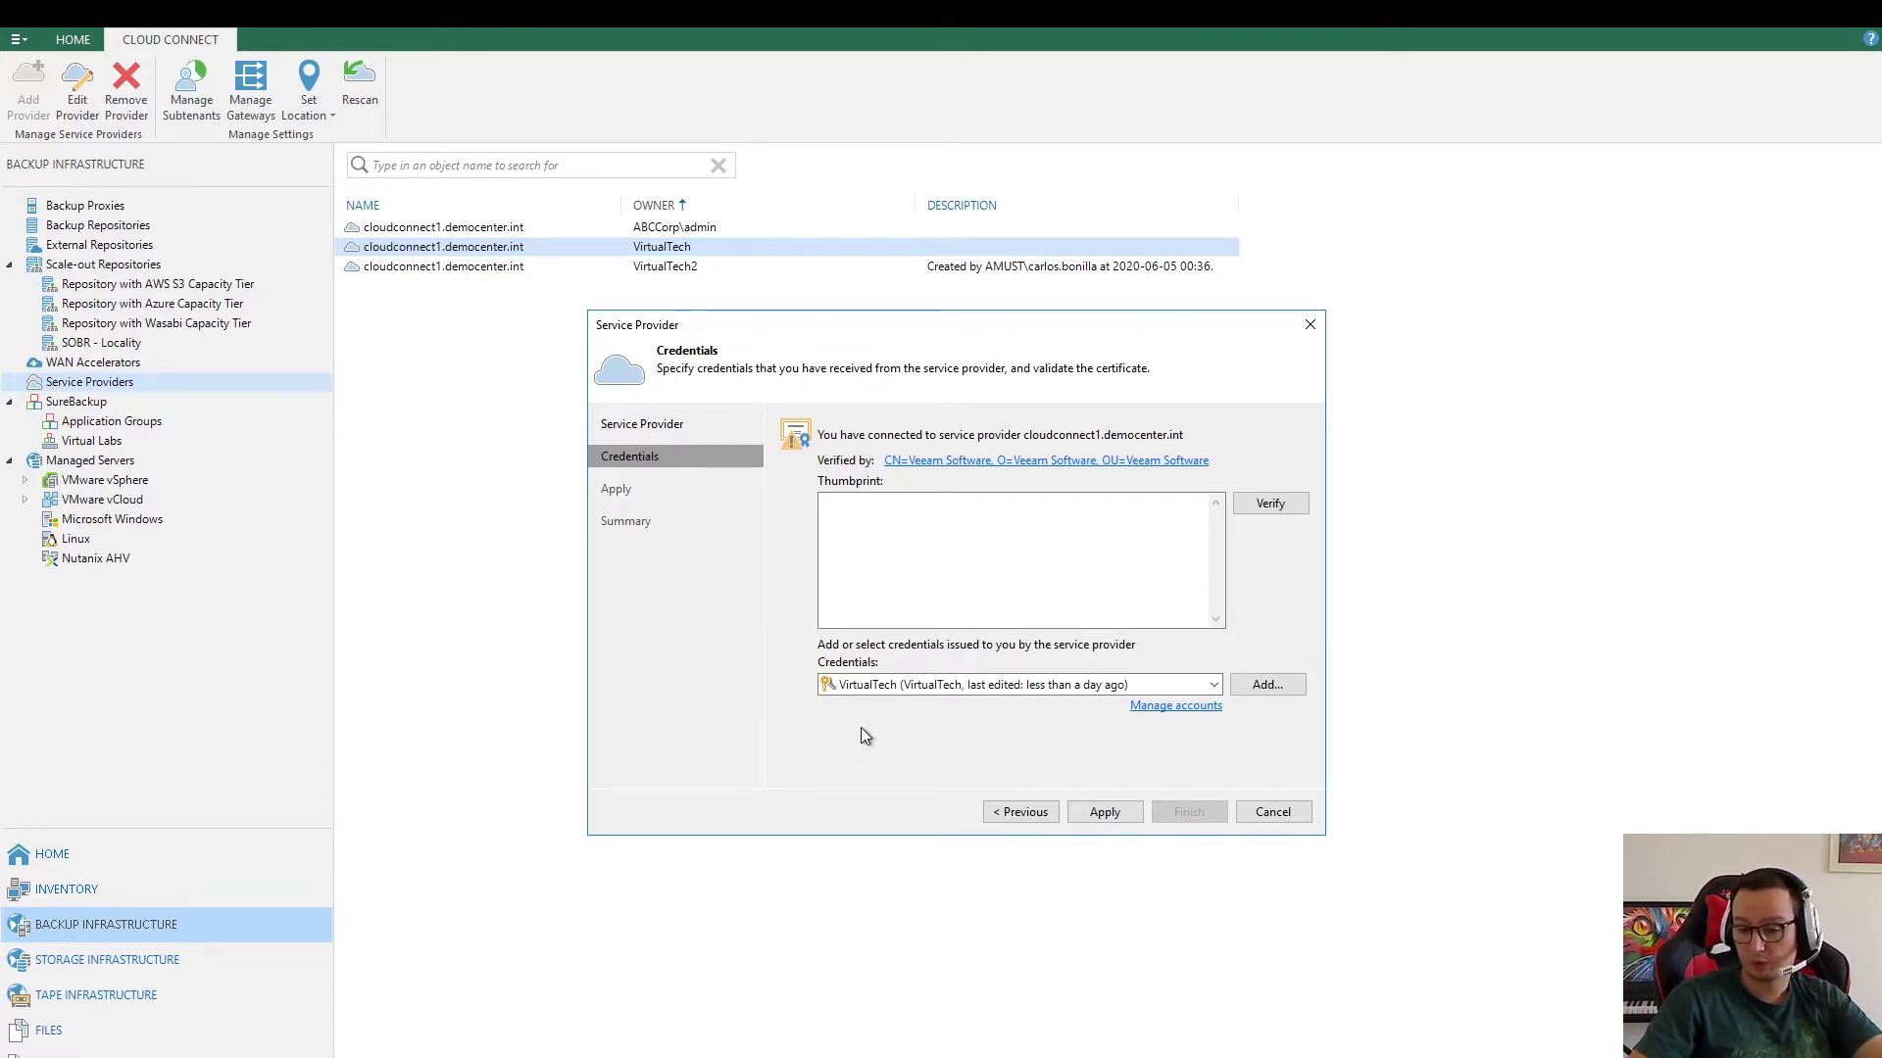
pyautogui.click(1107, 809)
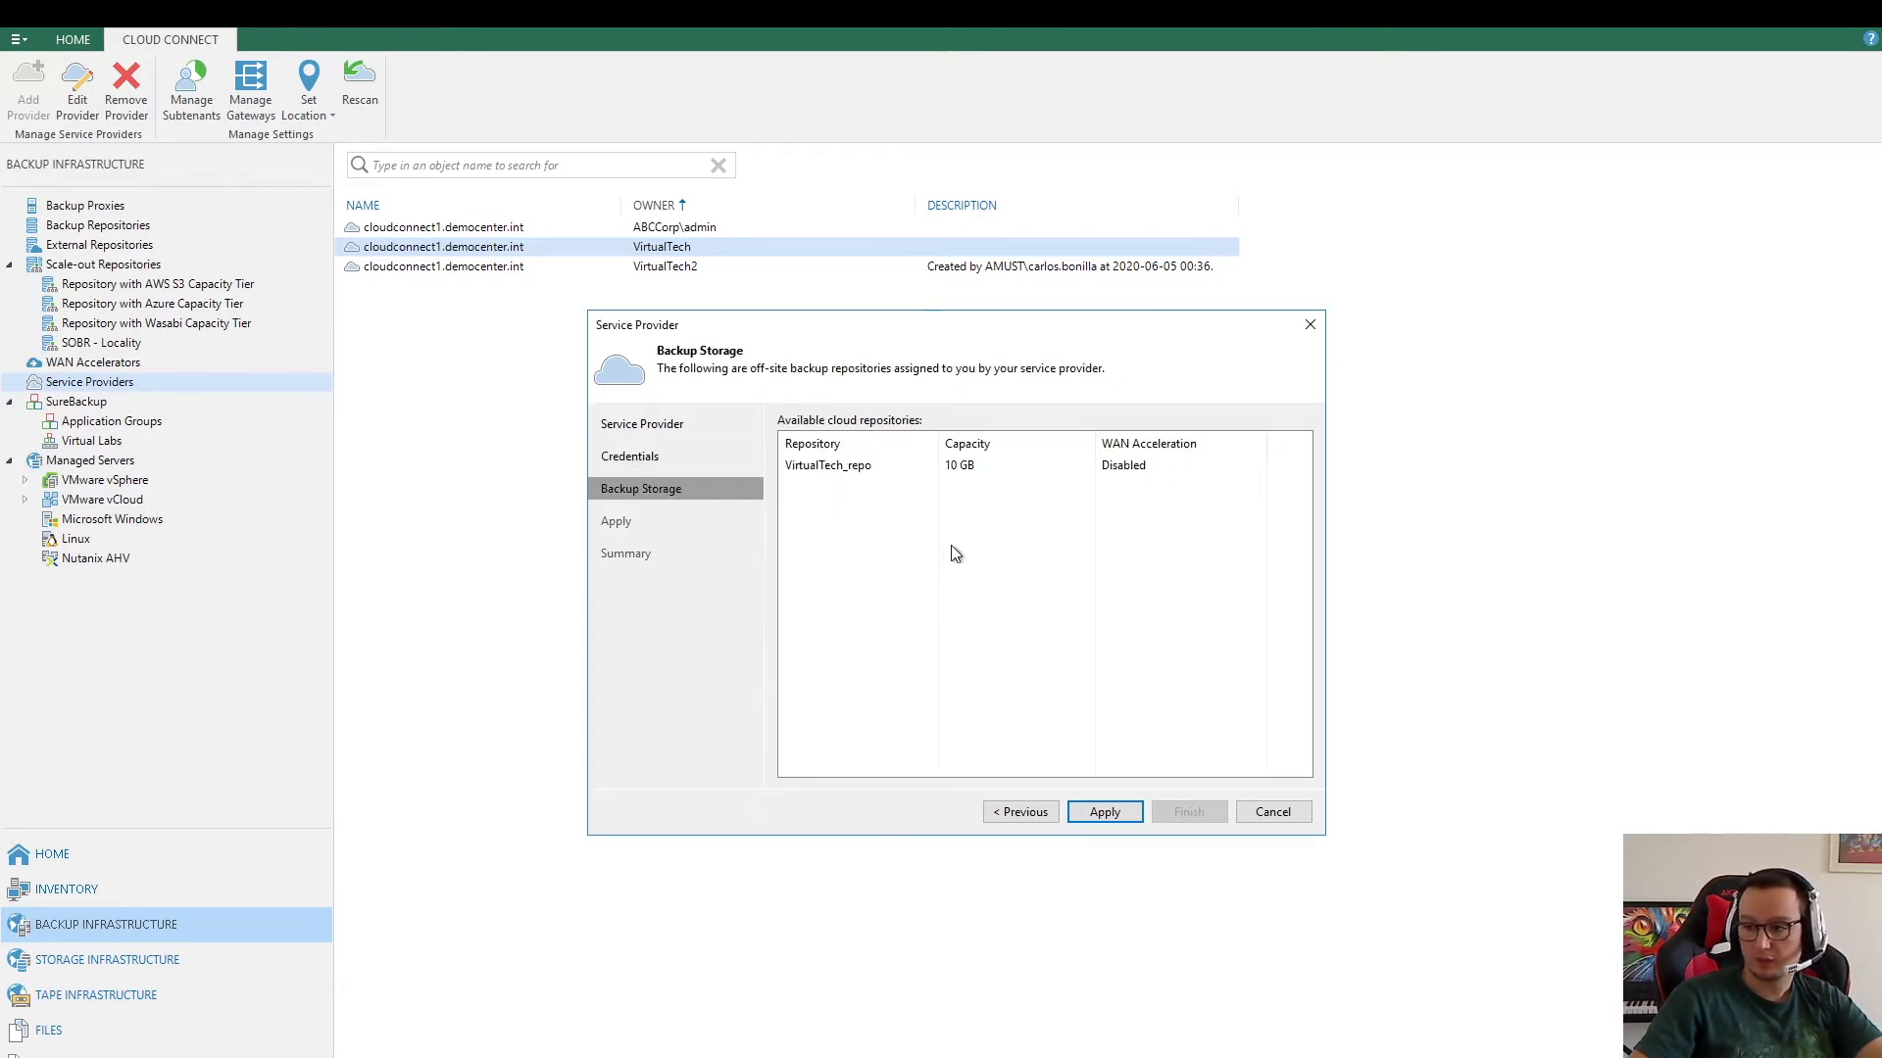
# Step: Review the VirtualTech_repo cloud repository, apply the service provider settings, and close the rescan log
pyautogui.click(905, 464)
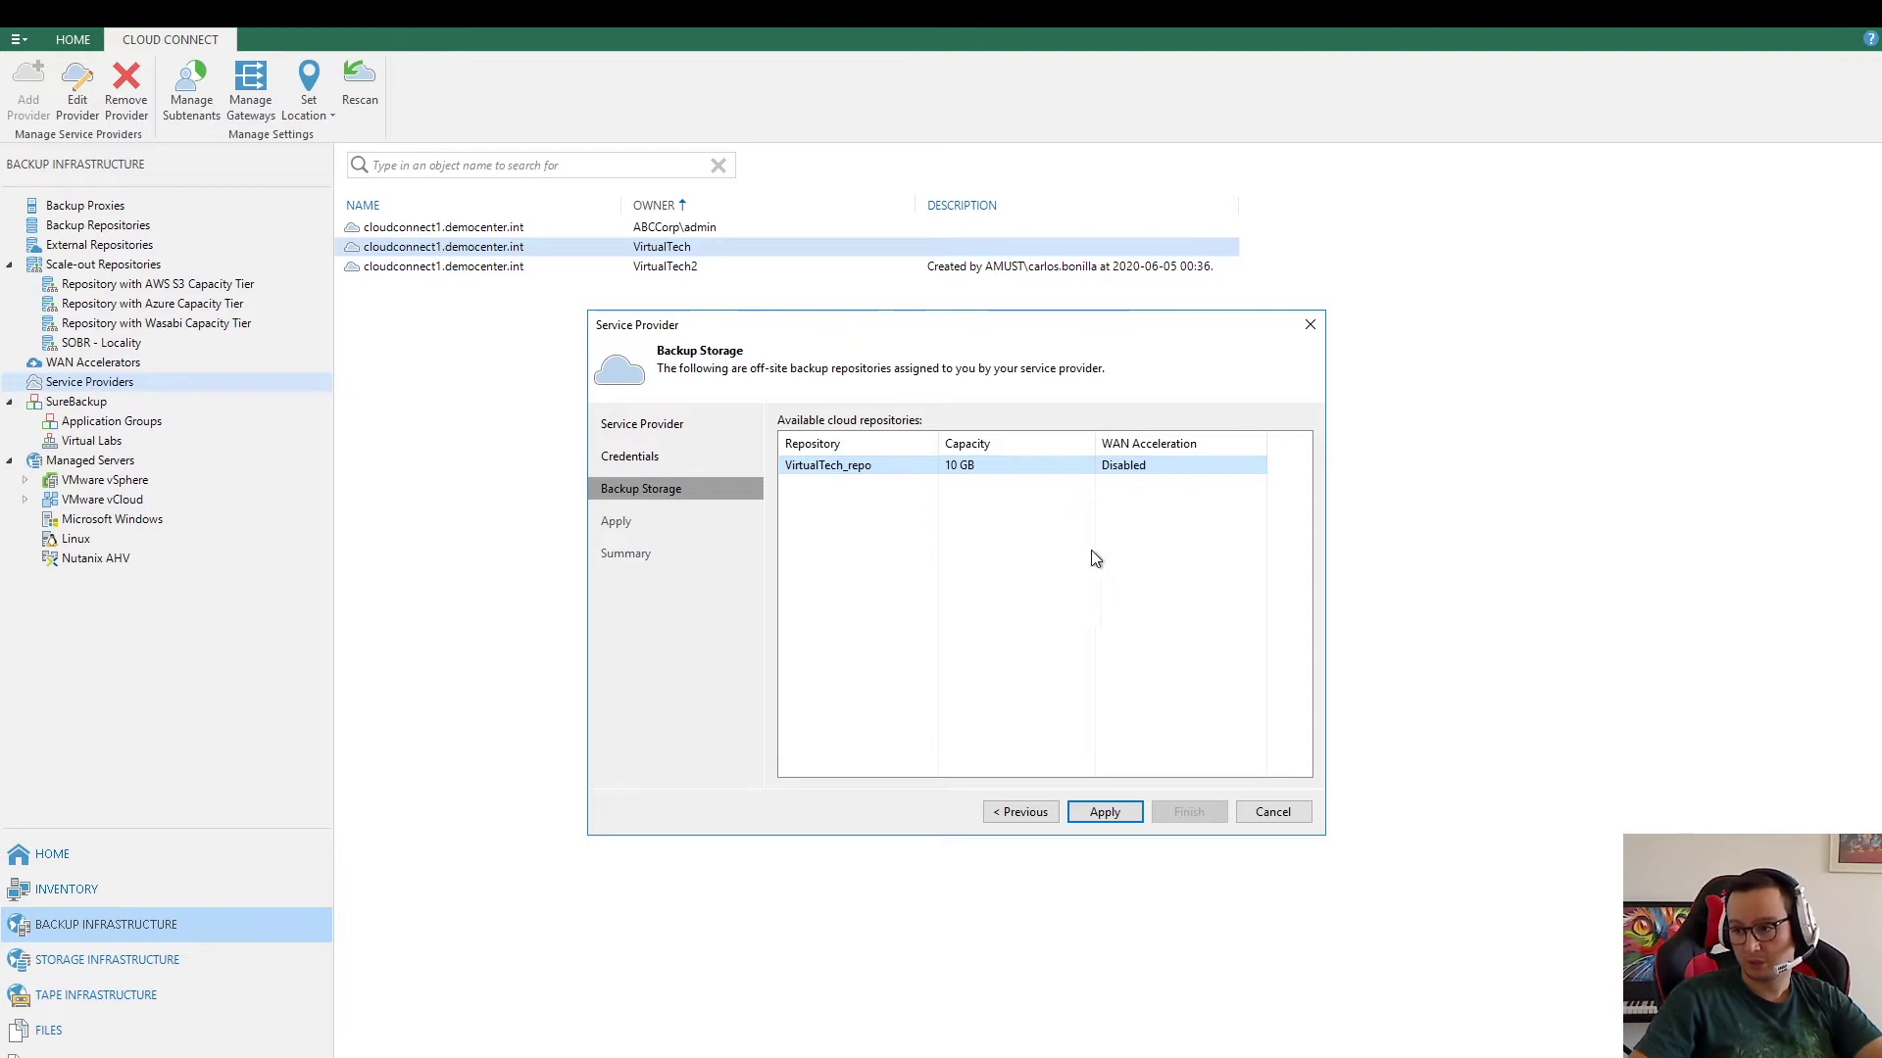
pyautogui.click(1102, 813)
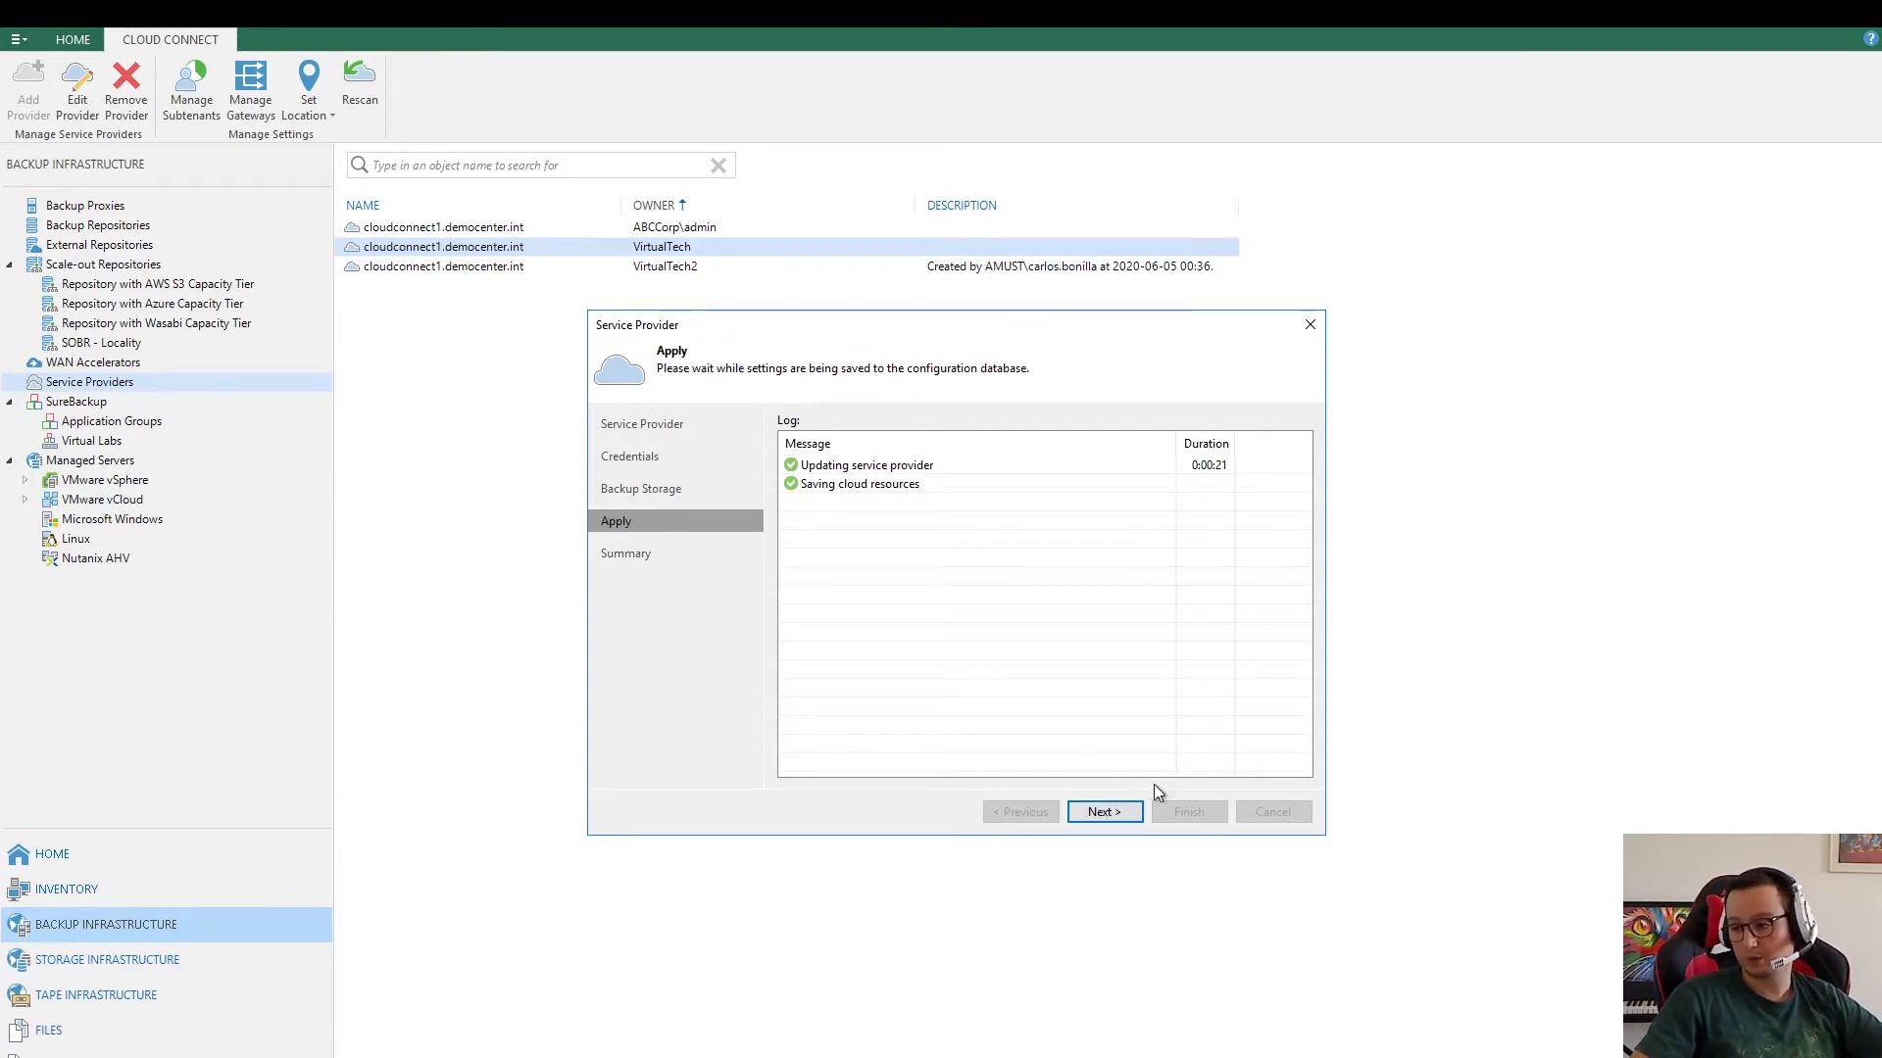
pyautogui.click(1135, 817)
pyautogui.click(1187, 812)
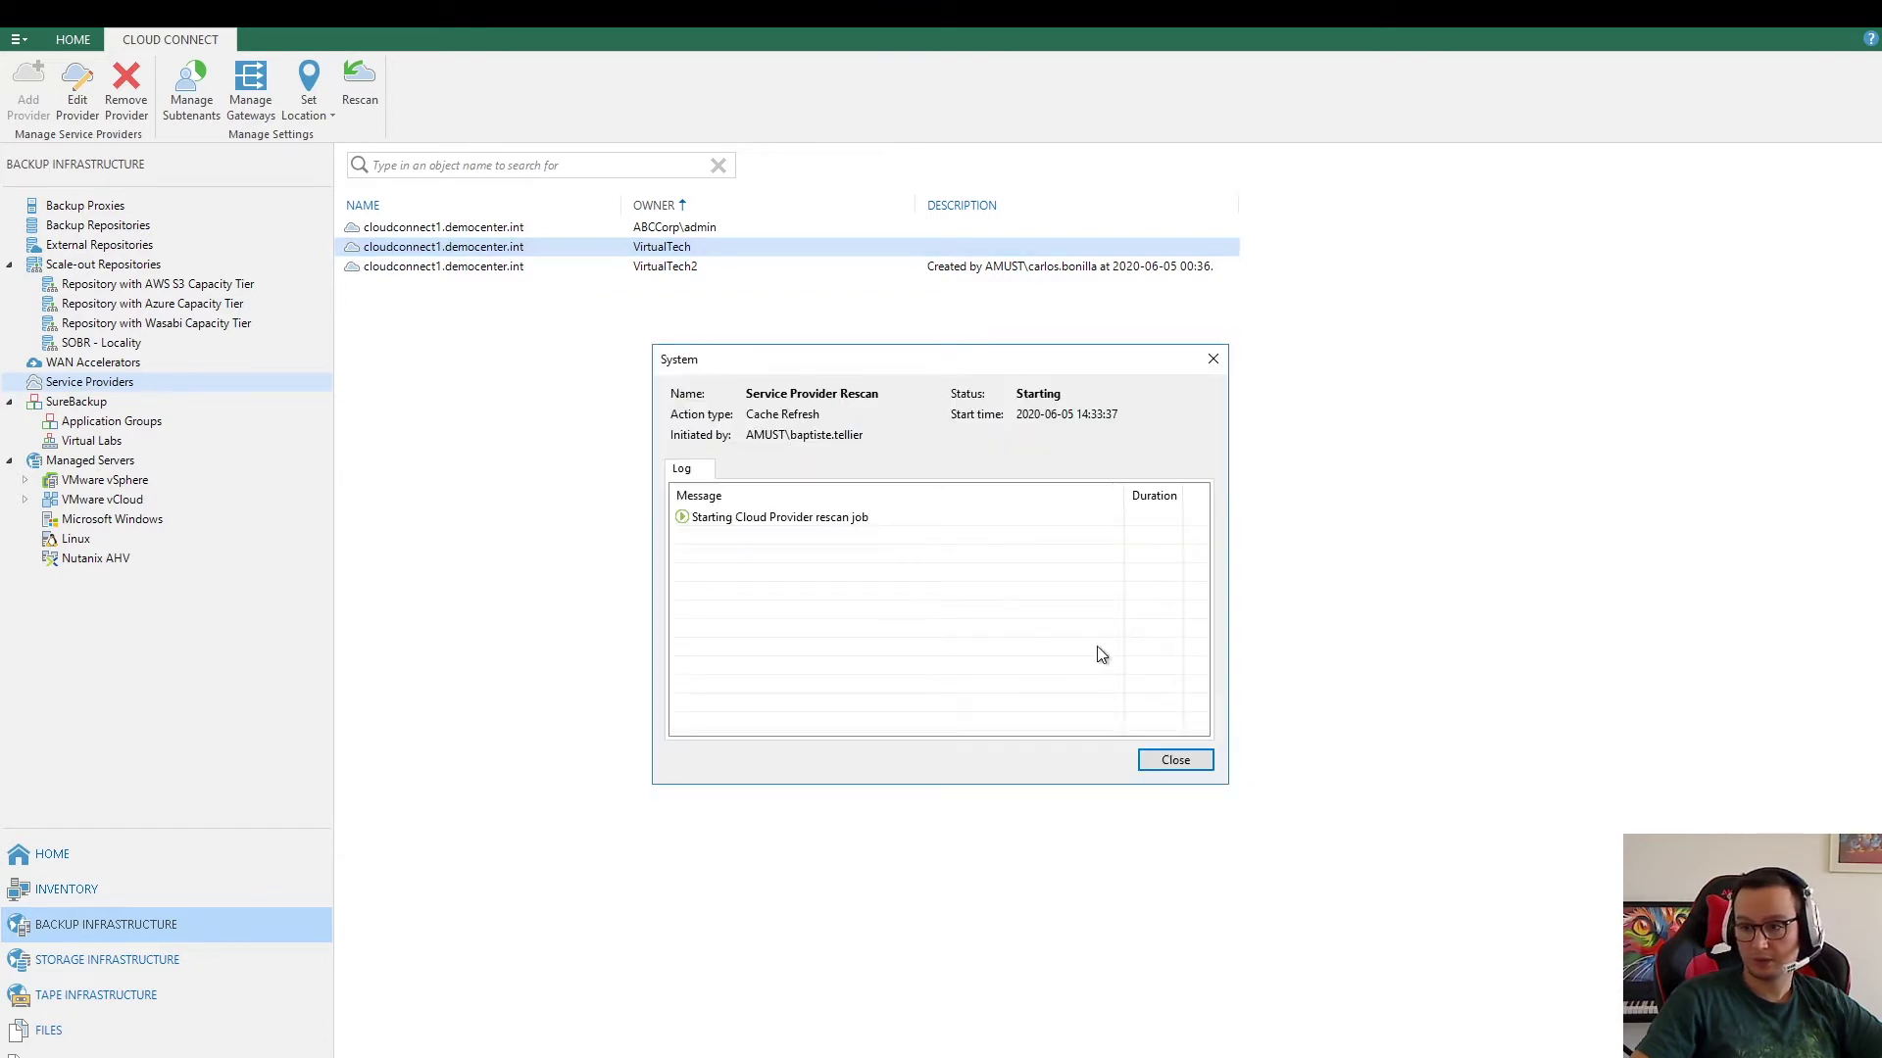
pyautogui.click(1174, 762)
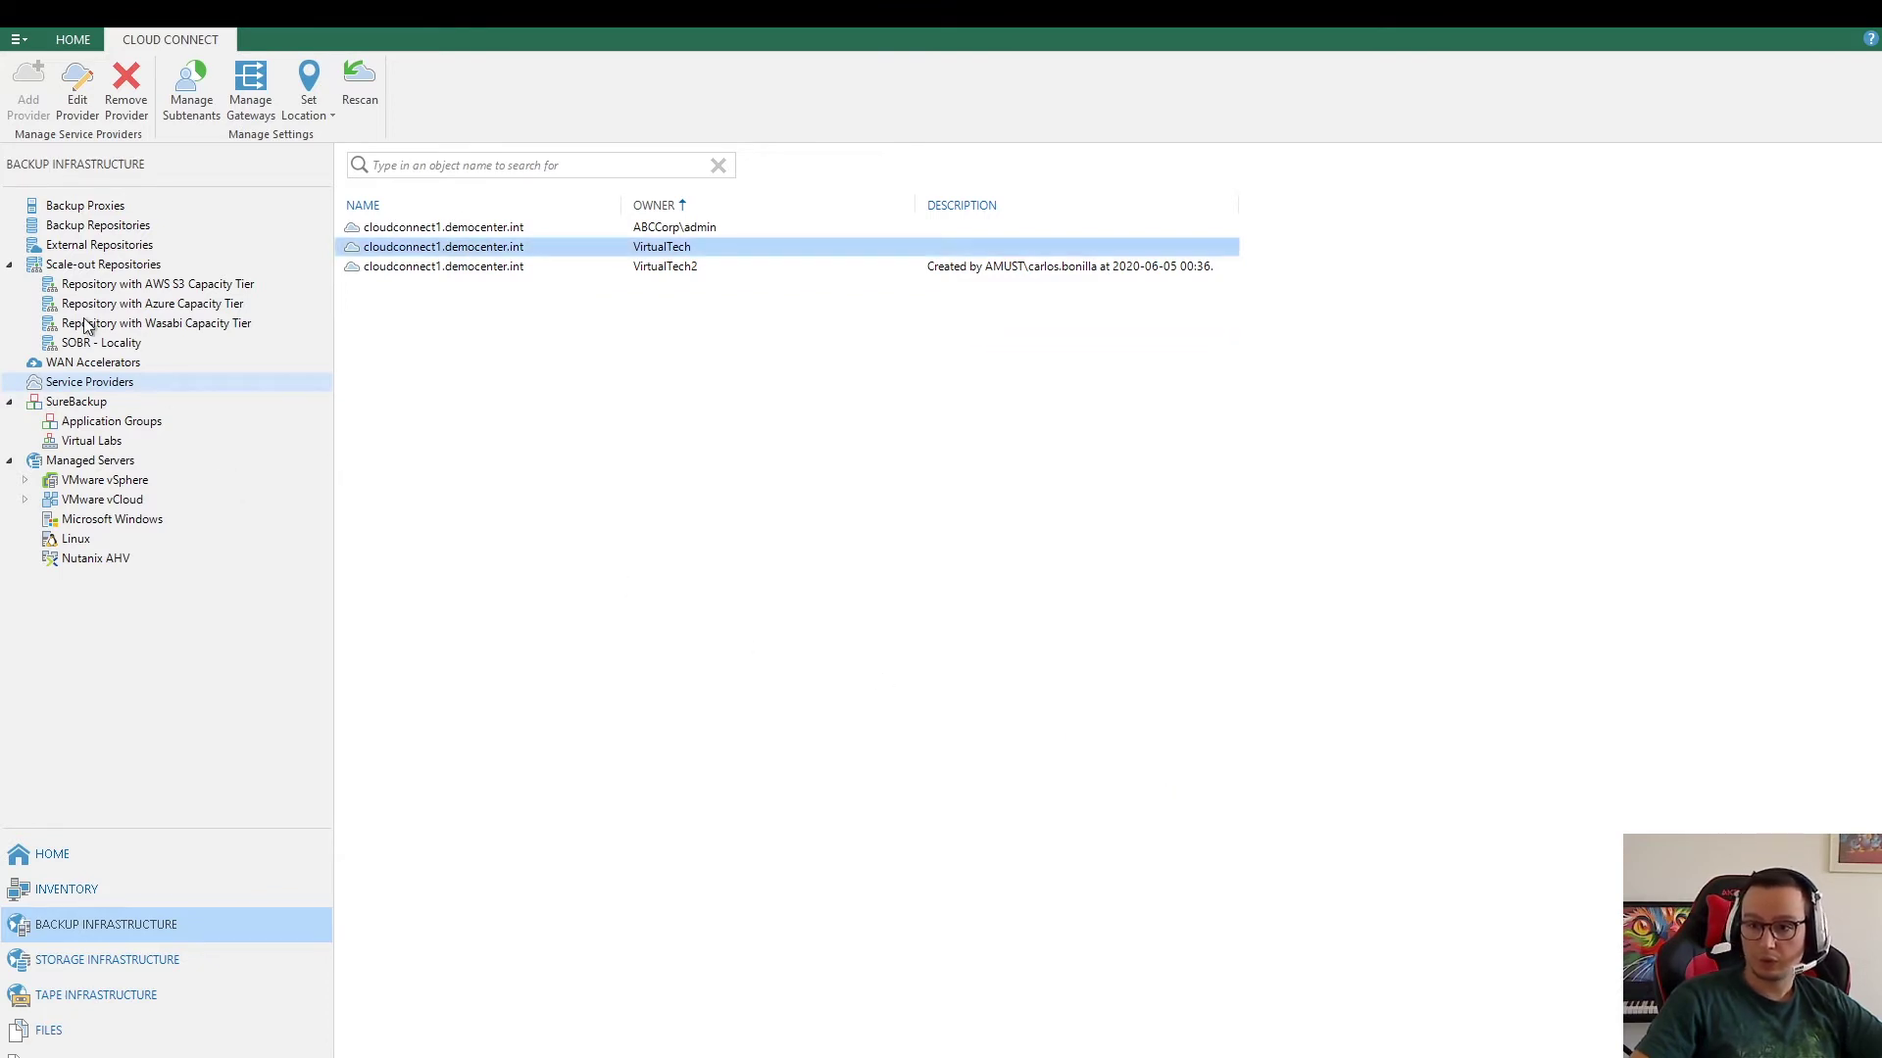
# Step: Show the backup repositories and select VirtualTech_repo
pyautogui.click(102, 227)
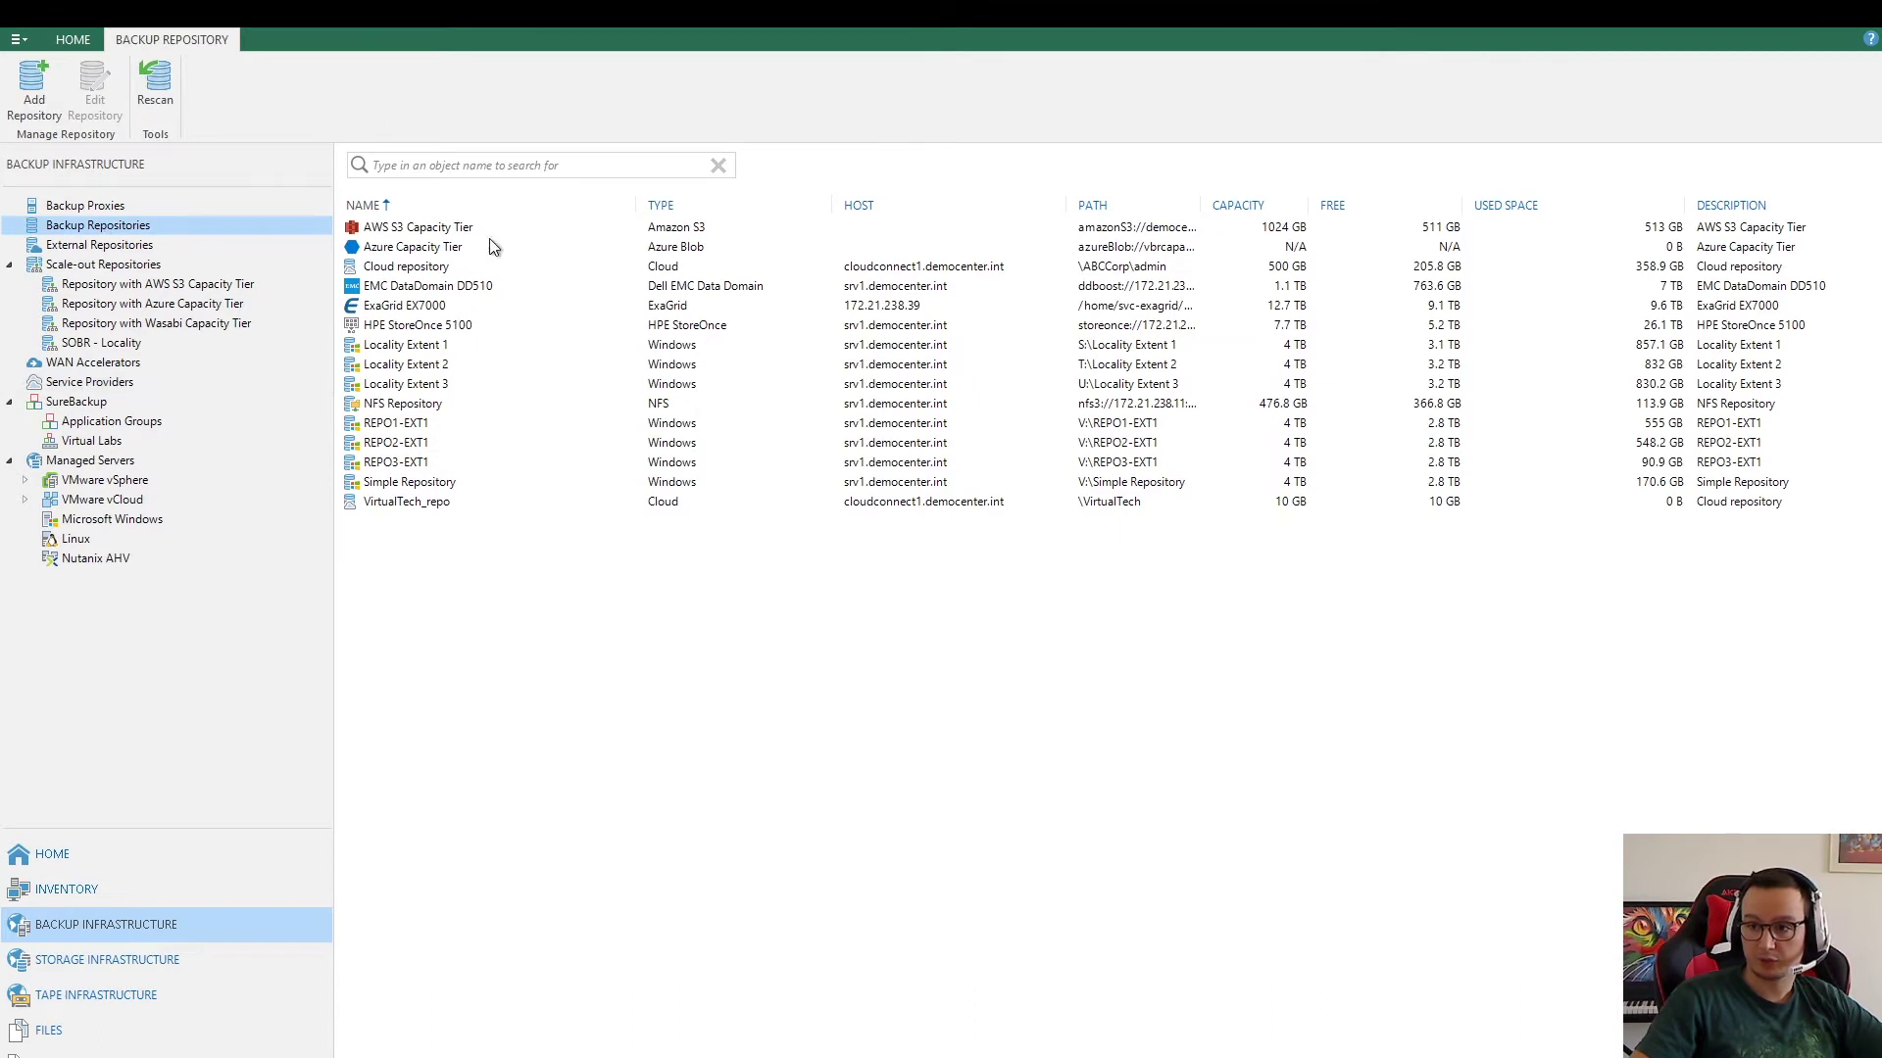
pyautogui.click(398, 510)
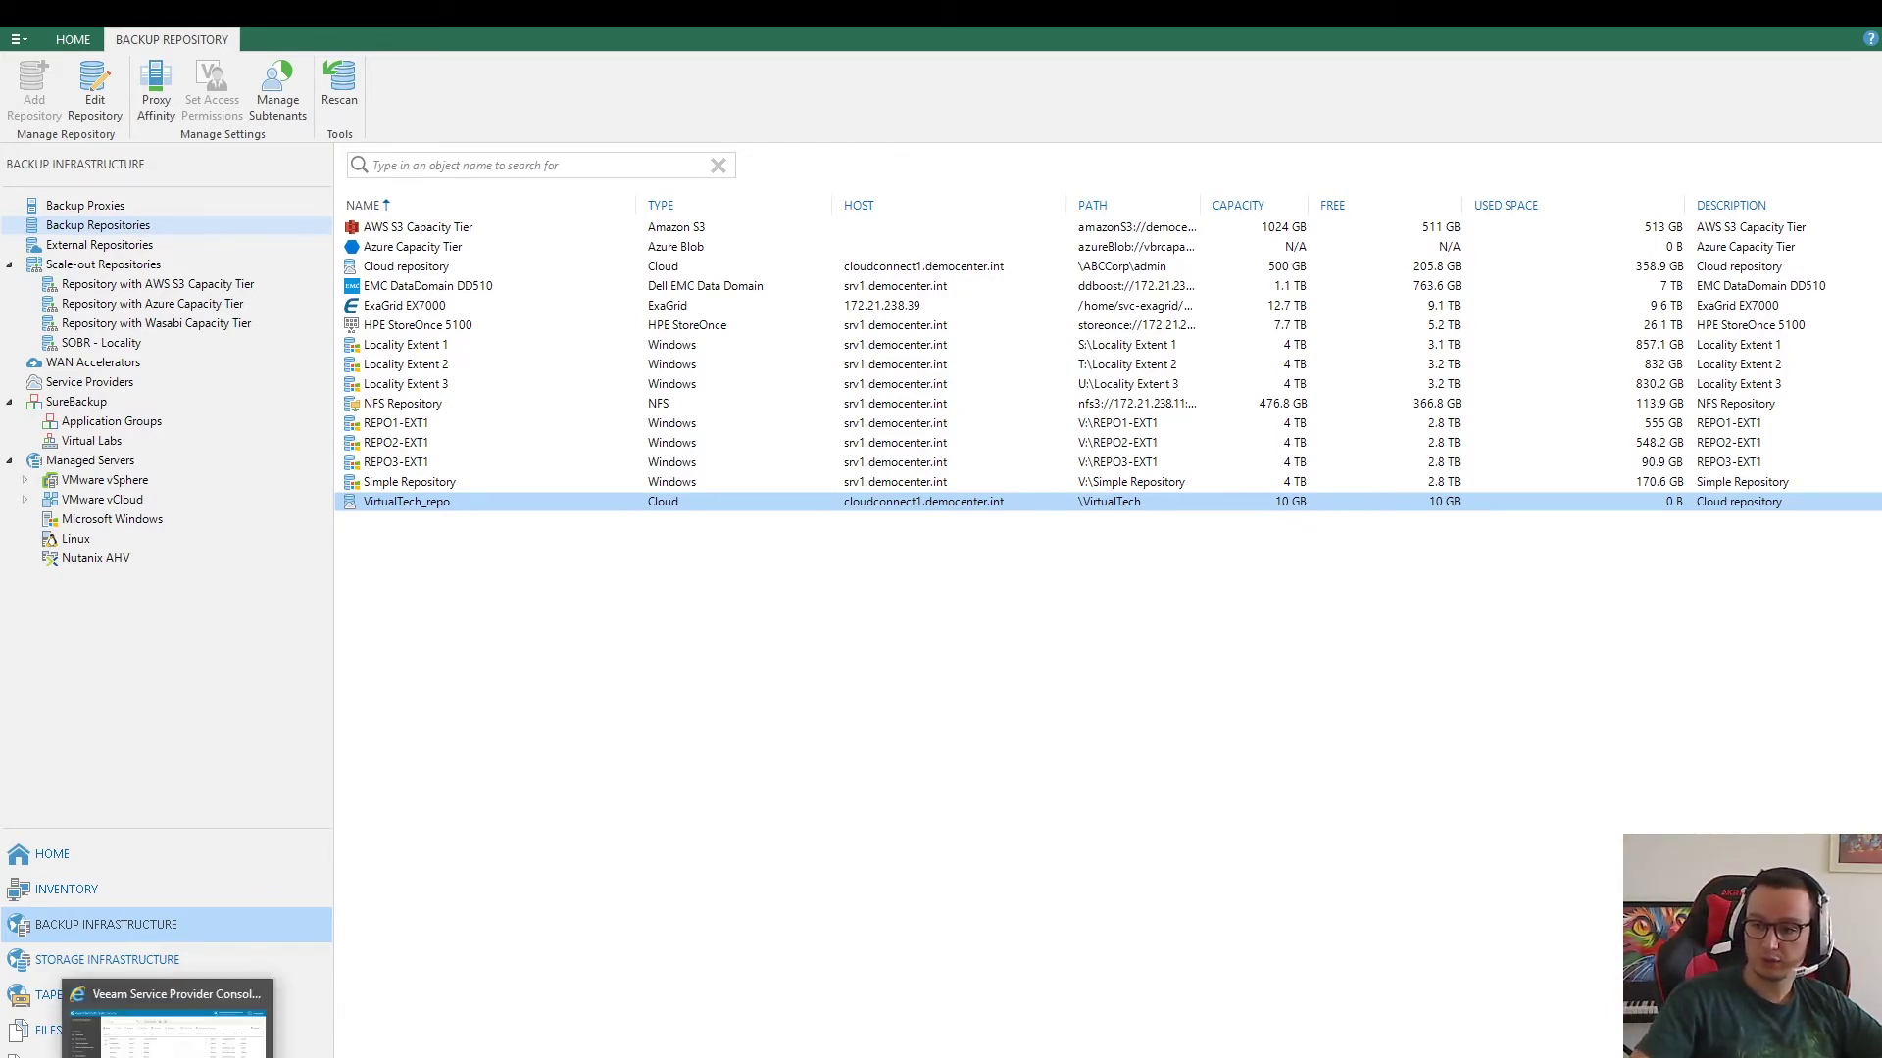
# Step: Switch to the Veeam Service Provider Console and show the backup jobs for virtual machines
pyautogui.click(167, 1019)
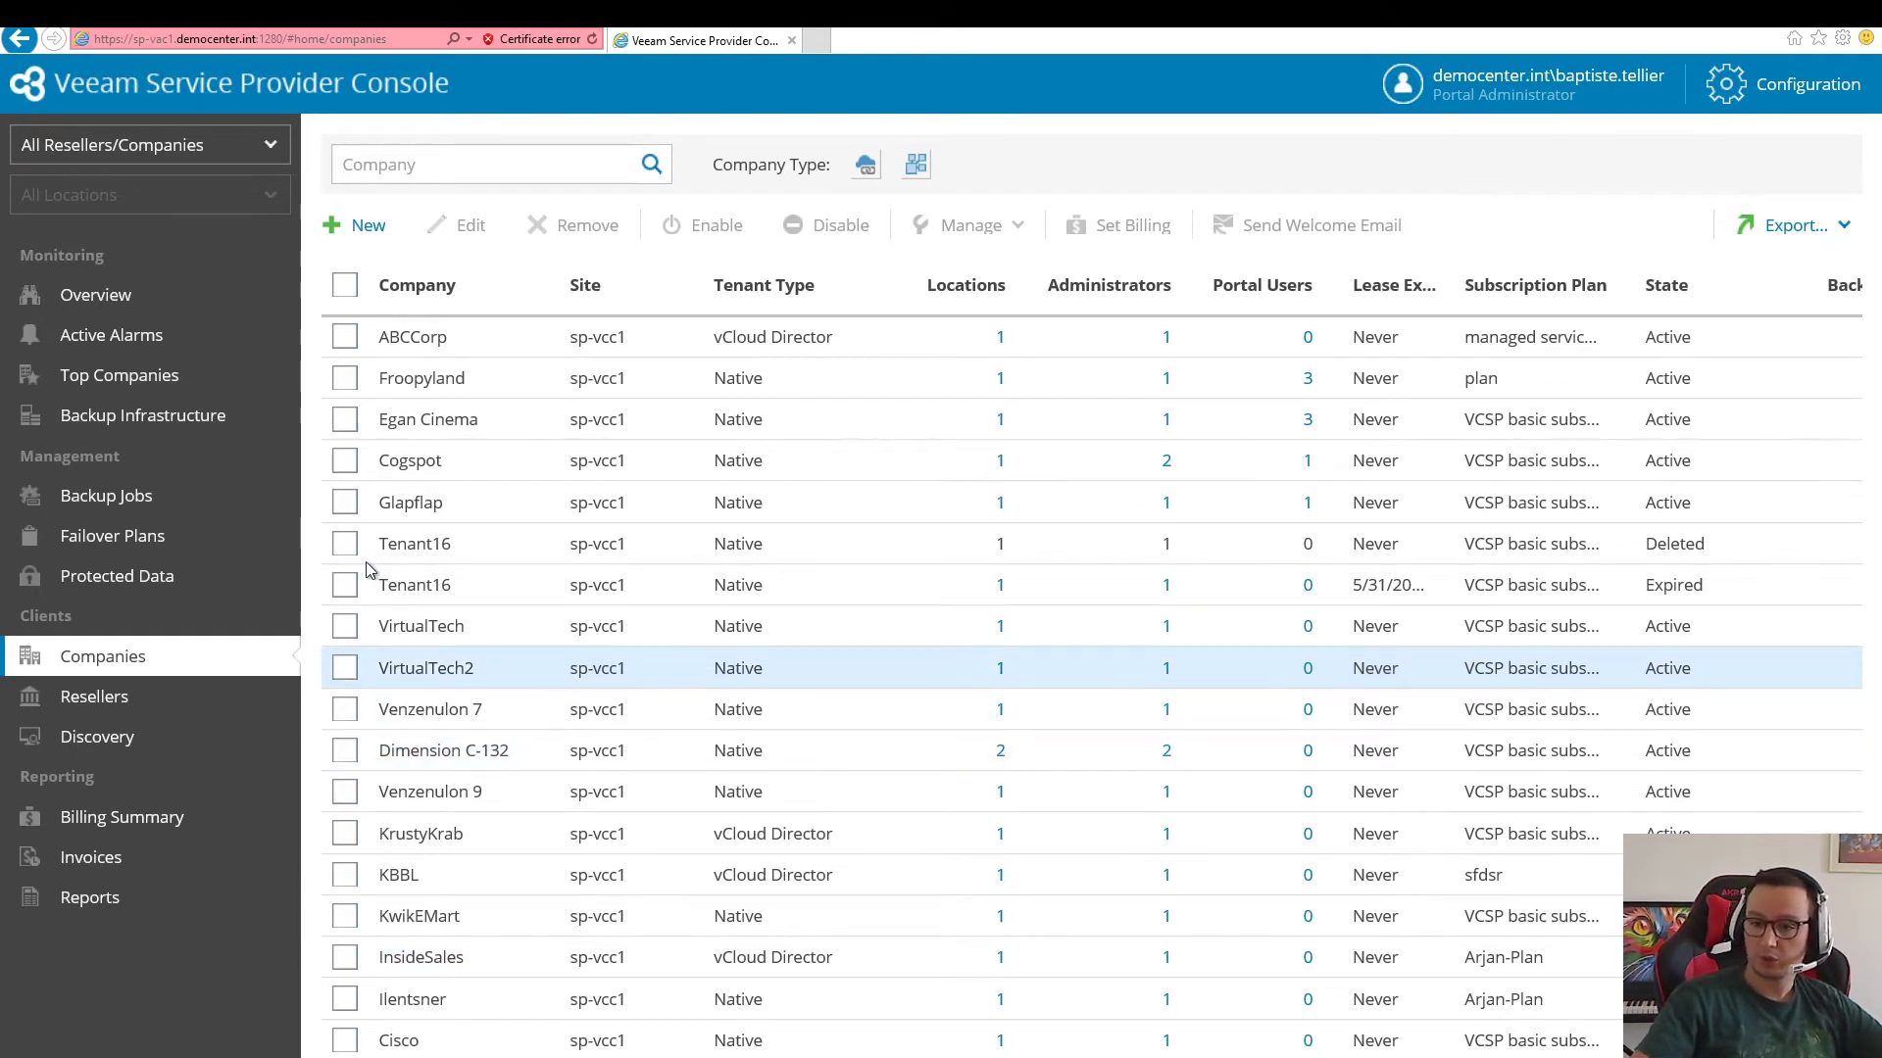
pyautogui.click(117, 498)
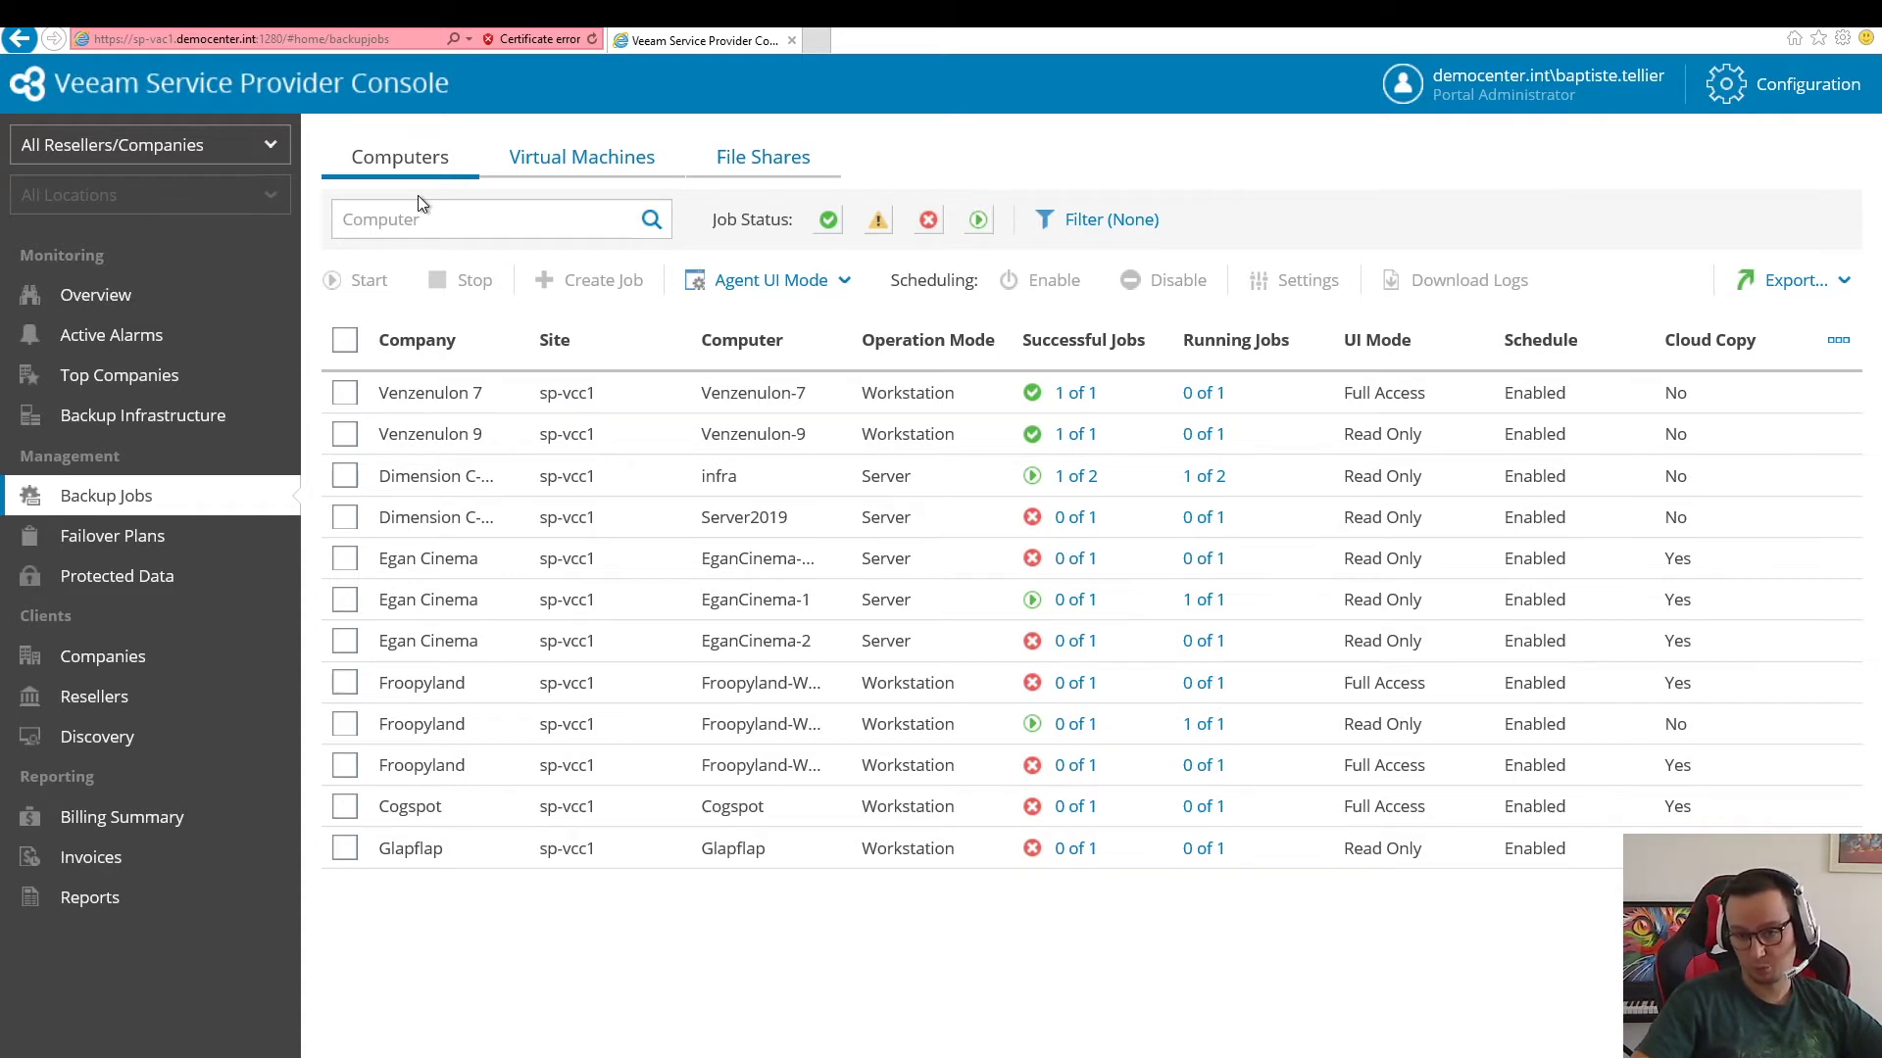
pyautogui.click(540, 167)
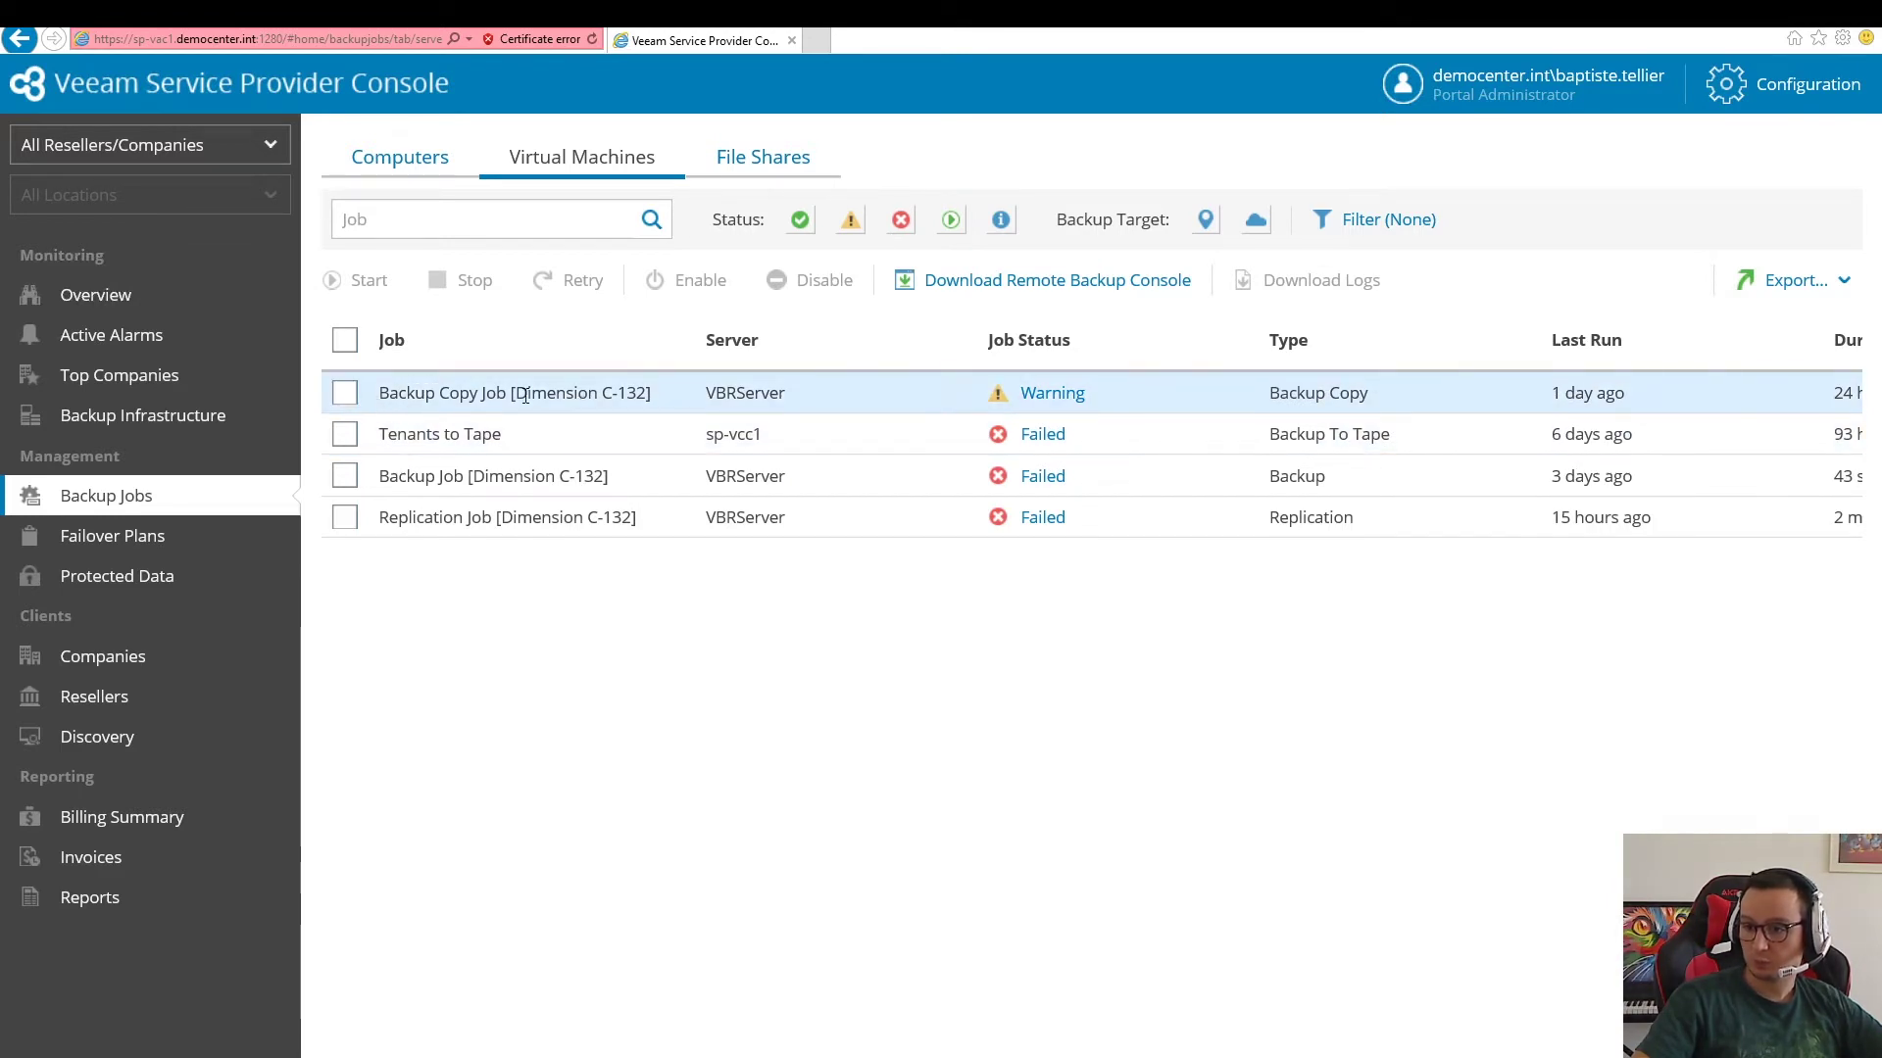
# Step: Select the Dimension C-132 backup copy job and examine its status, type, last run, duration, target and schedule
pyautogui.moveTo(524, 395); pyautogui.dragTo(652, 387)
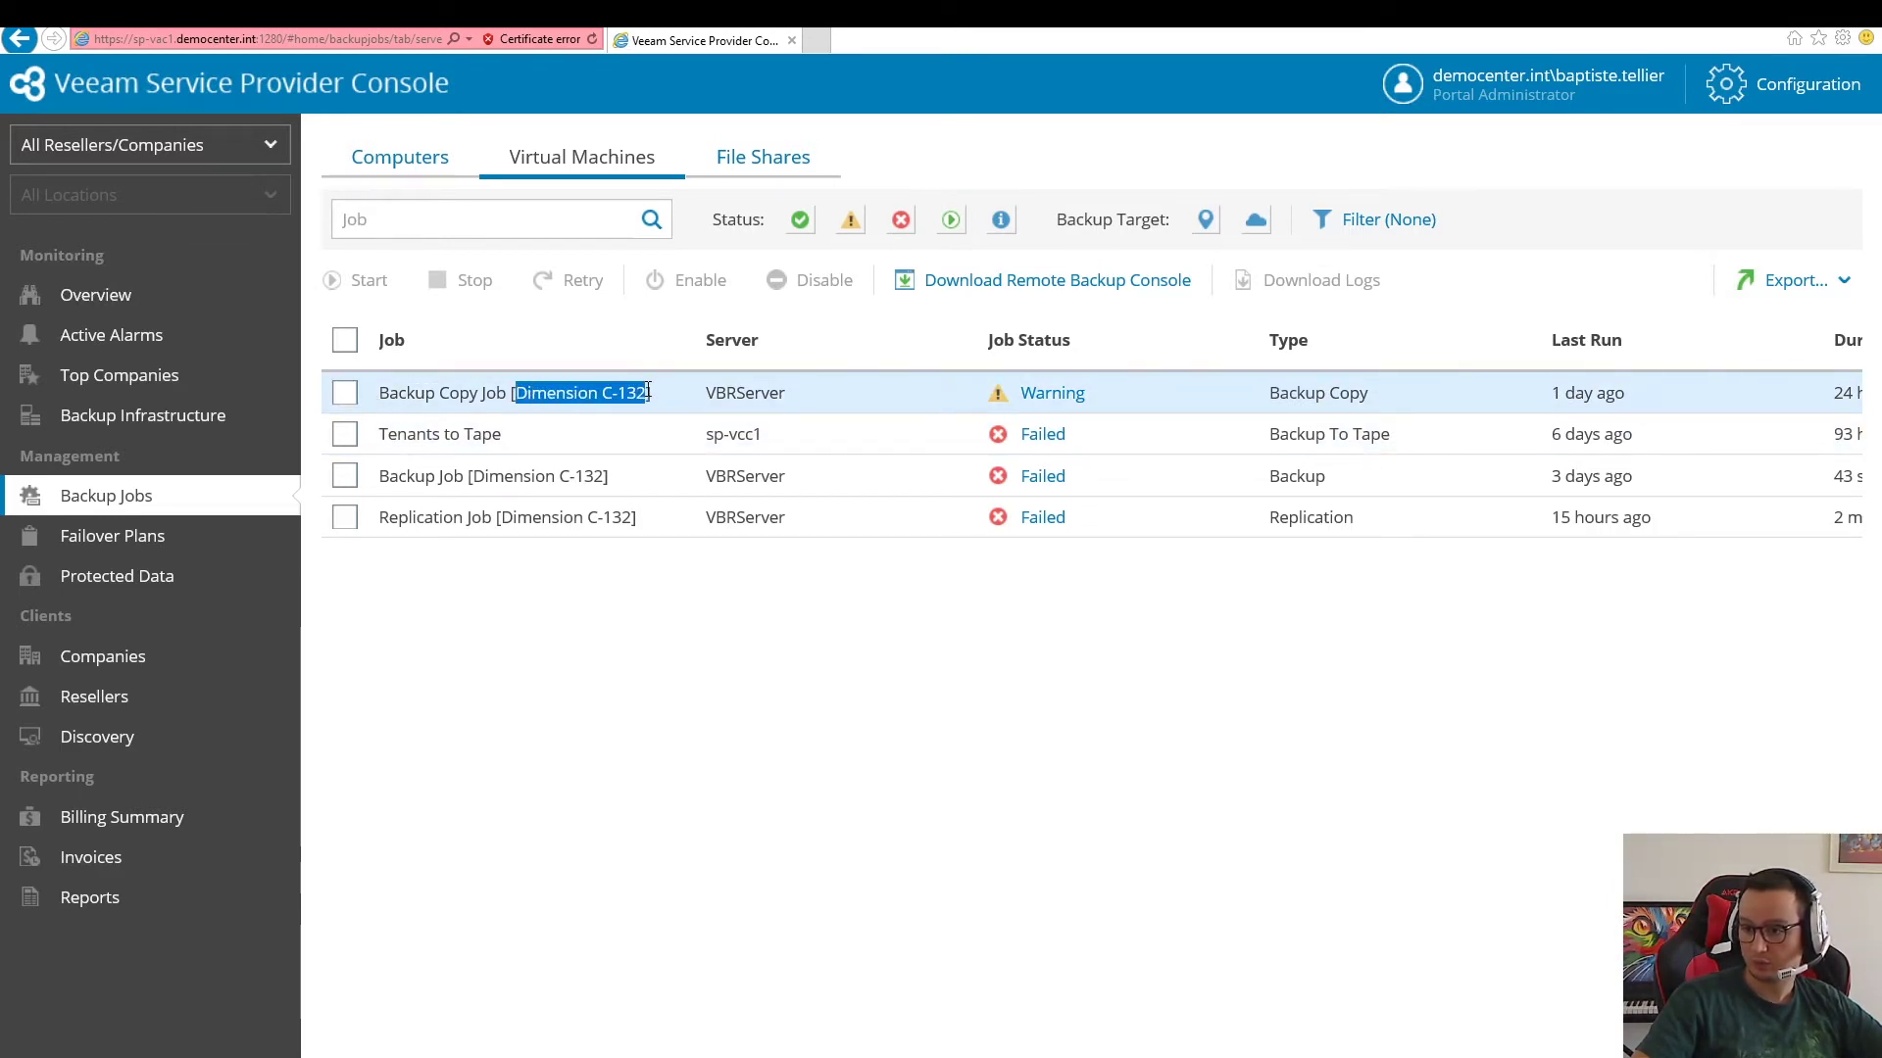
pyautogui.click(514, 390)
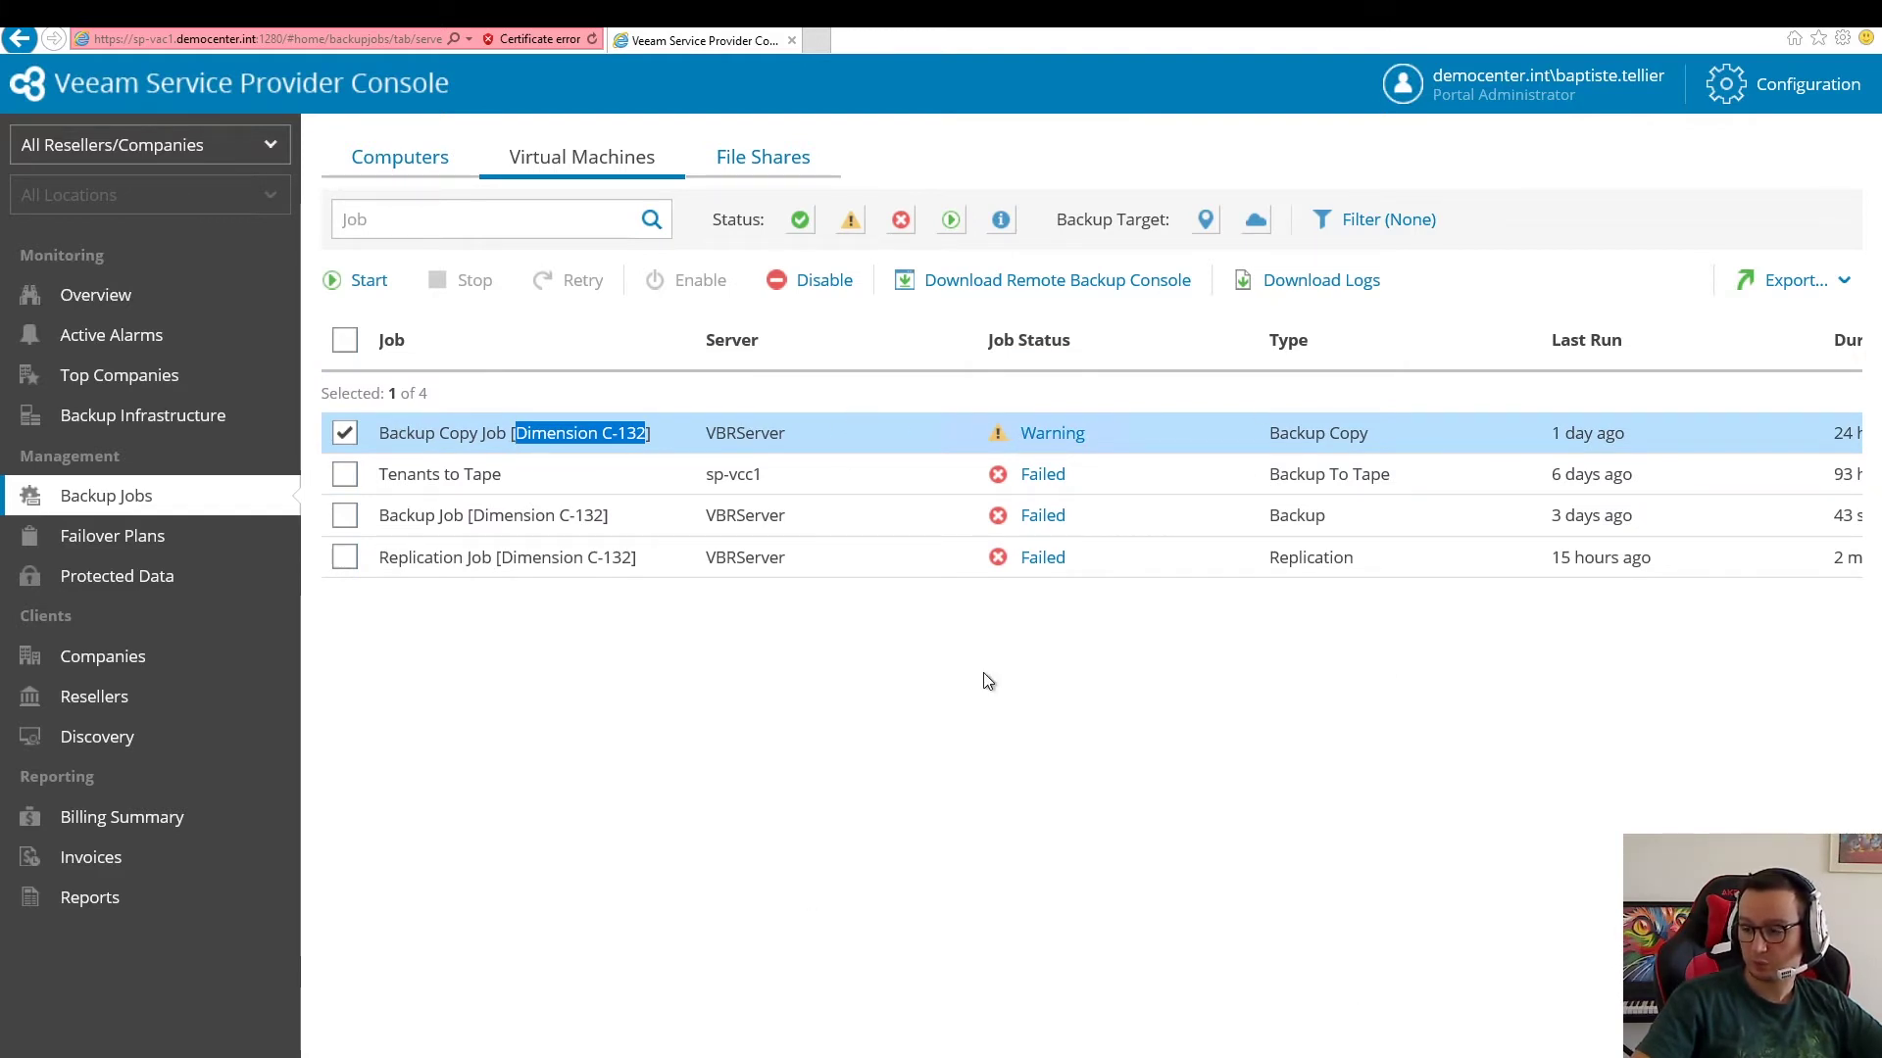
pyautogui.hscroll(5, 1039, 410)
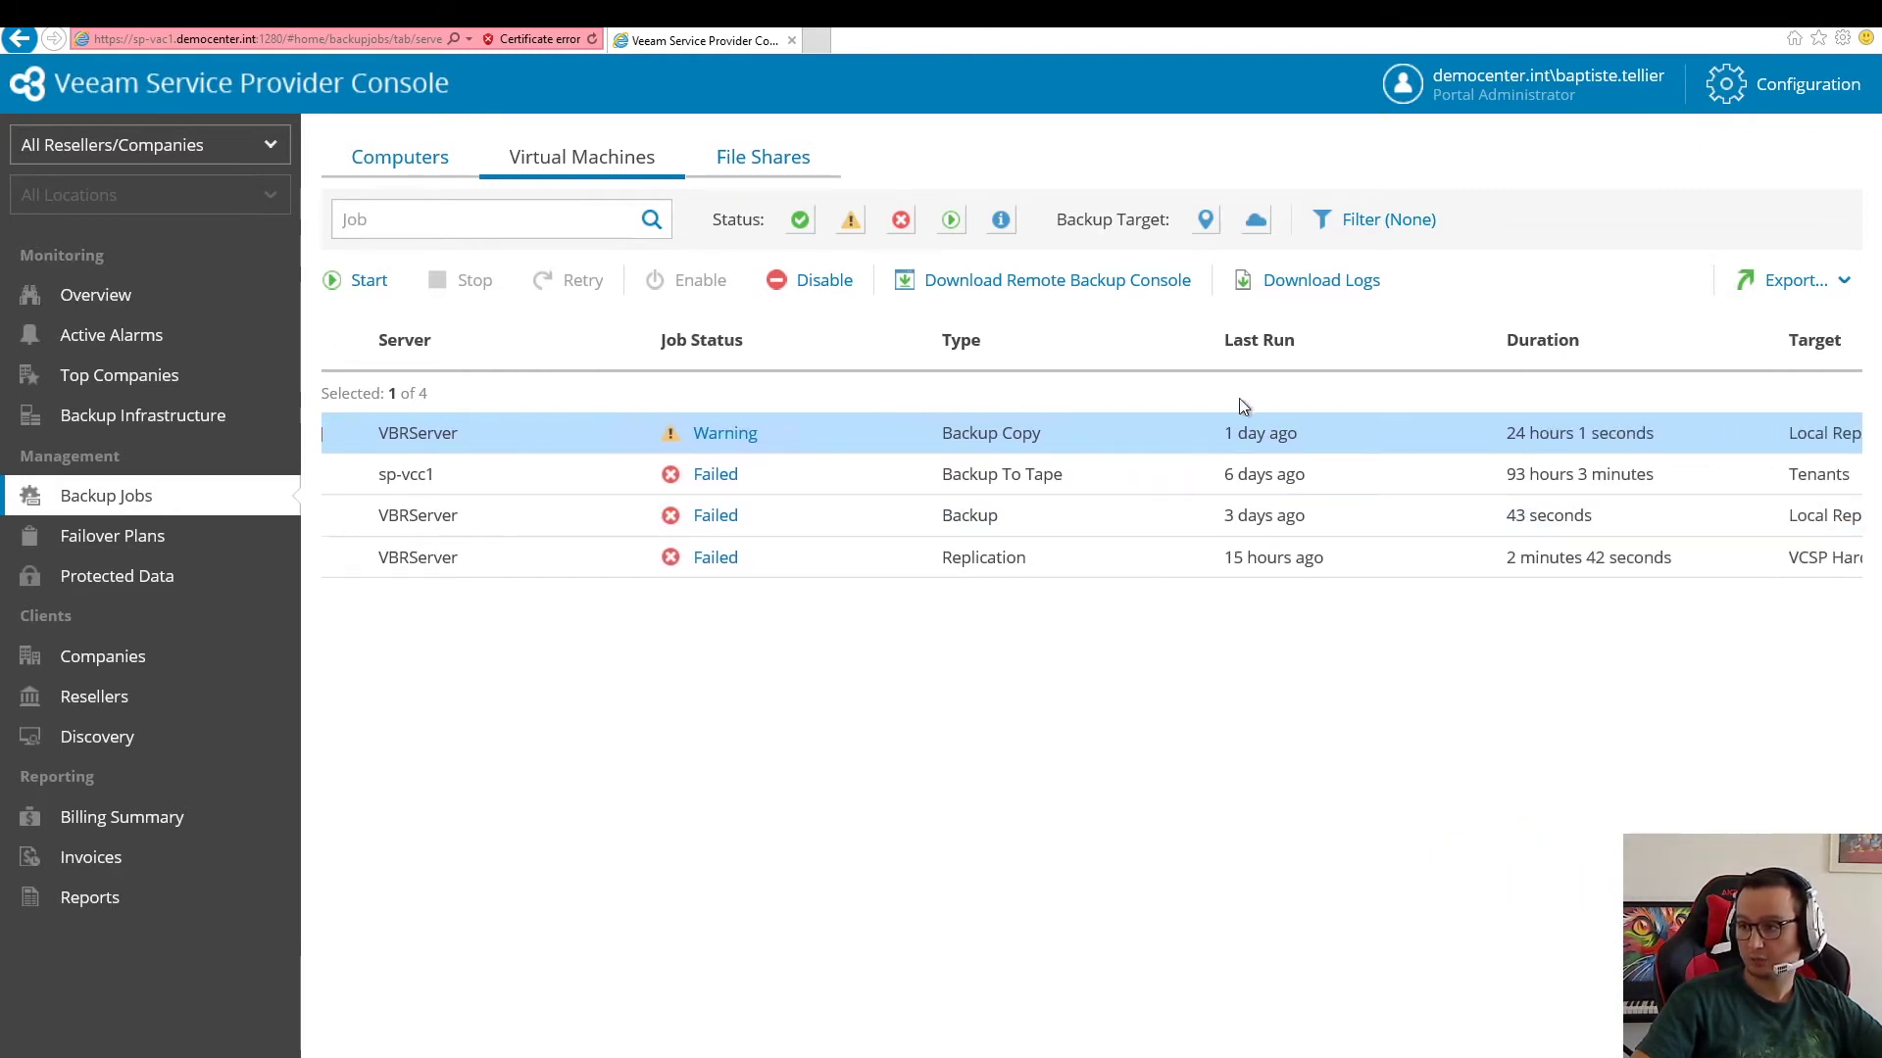
pyautogui.hscroll(2, 747, 471)
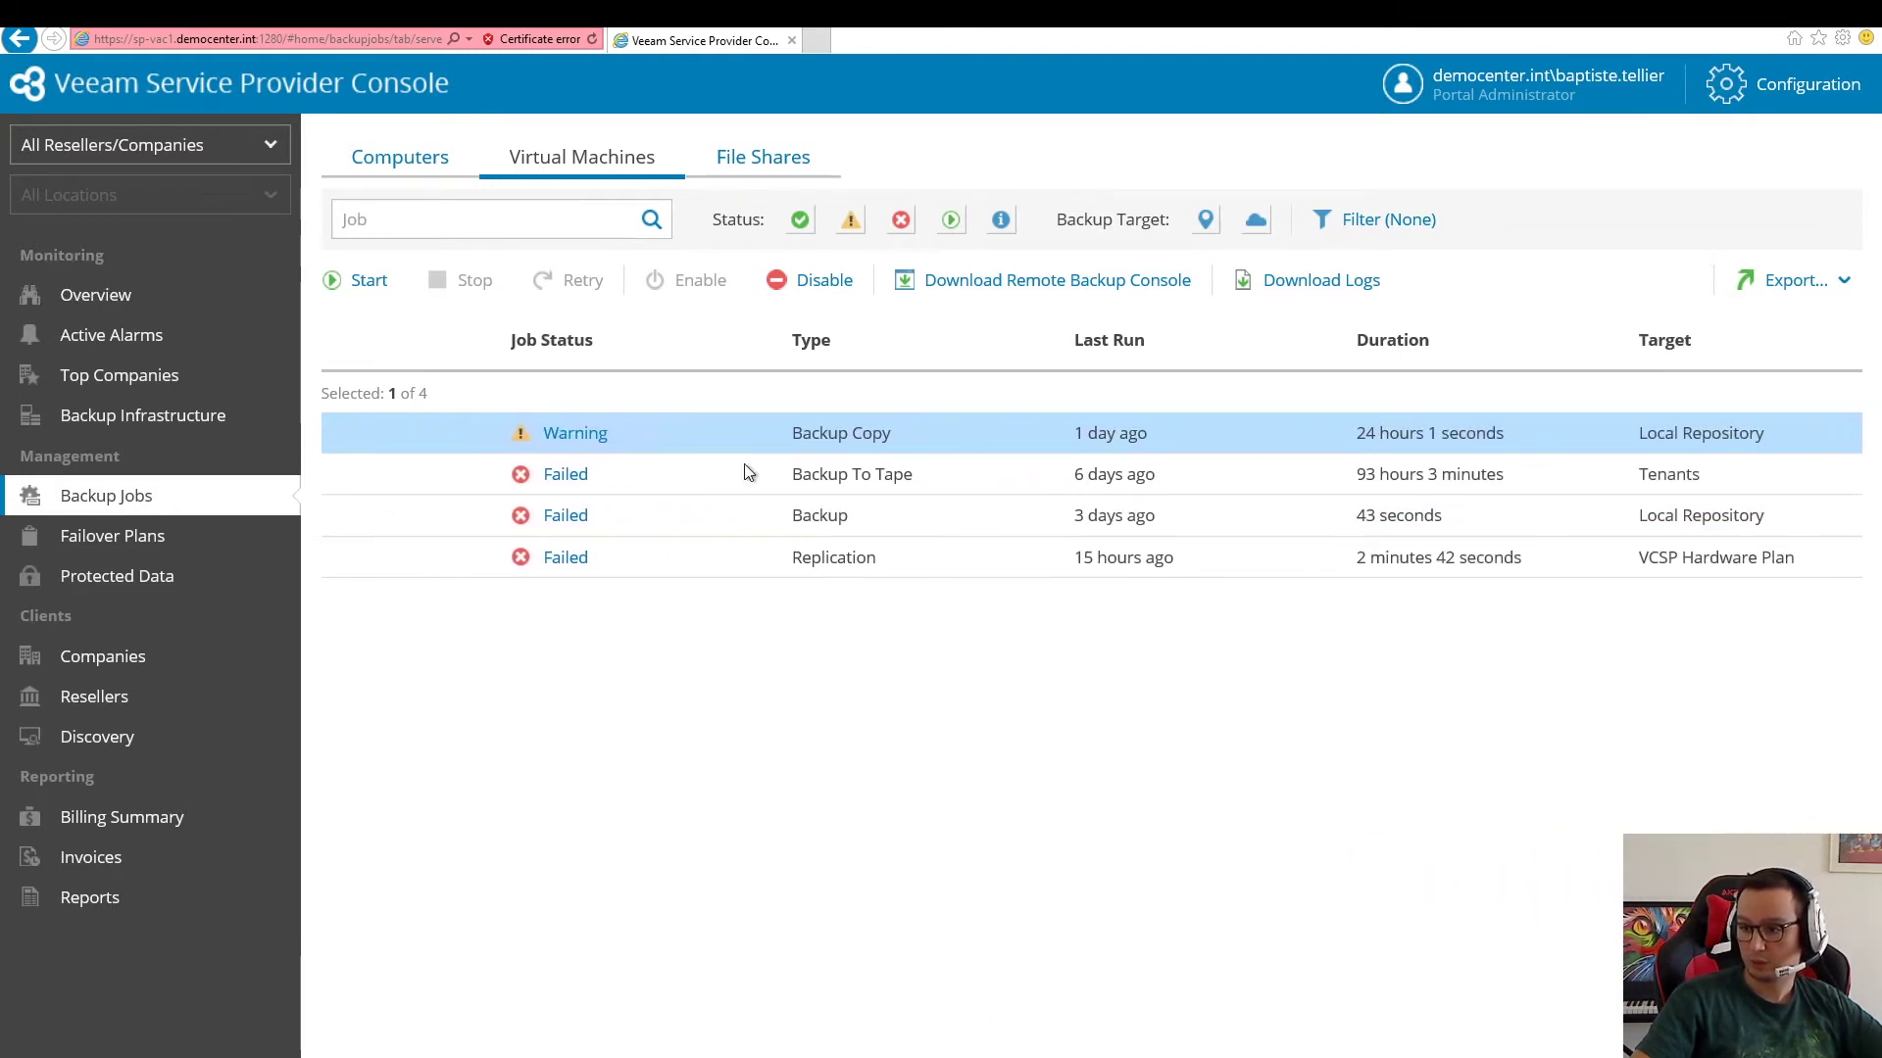
pyautogui.hscroll(10, 1092, 470)
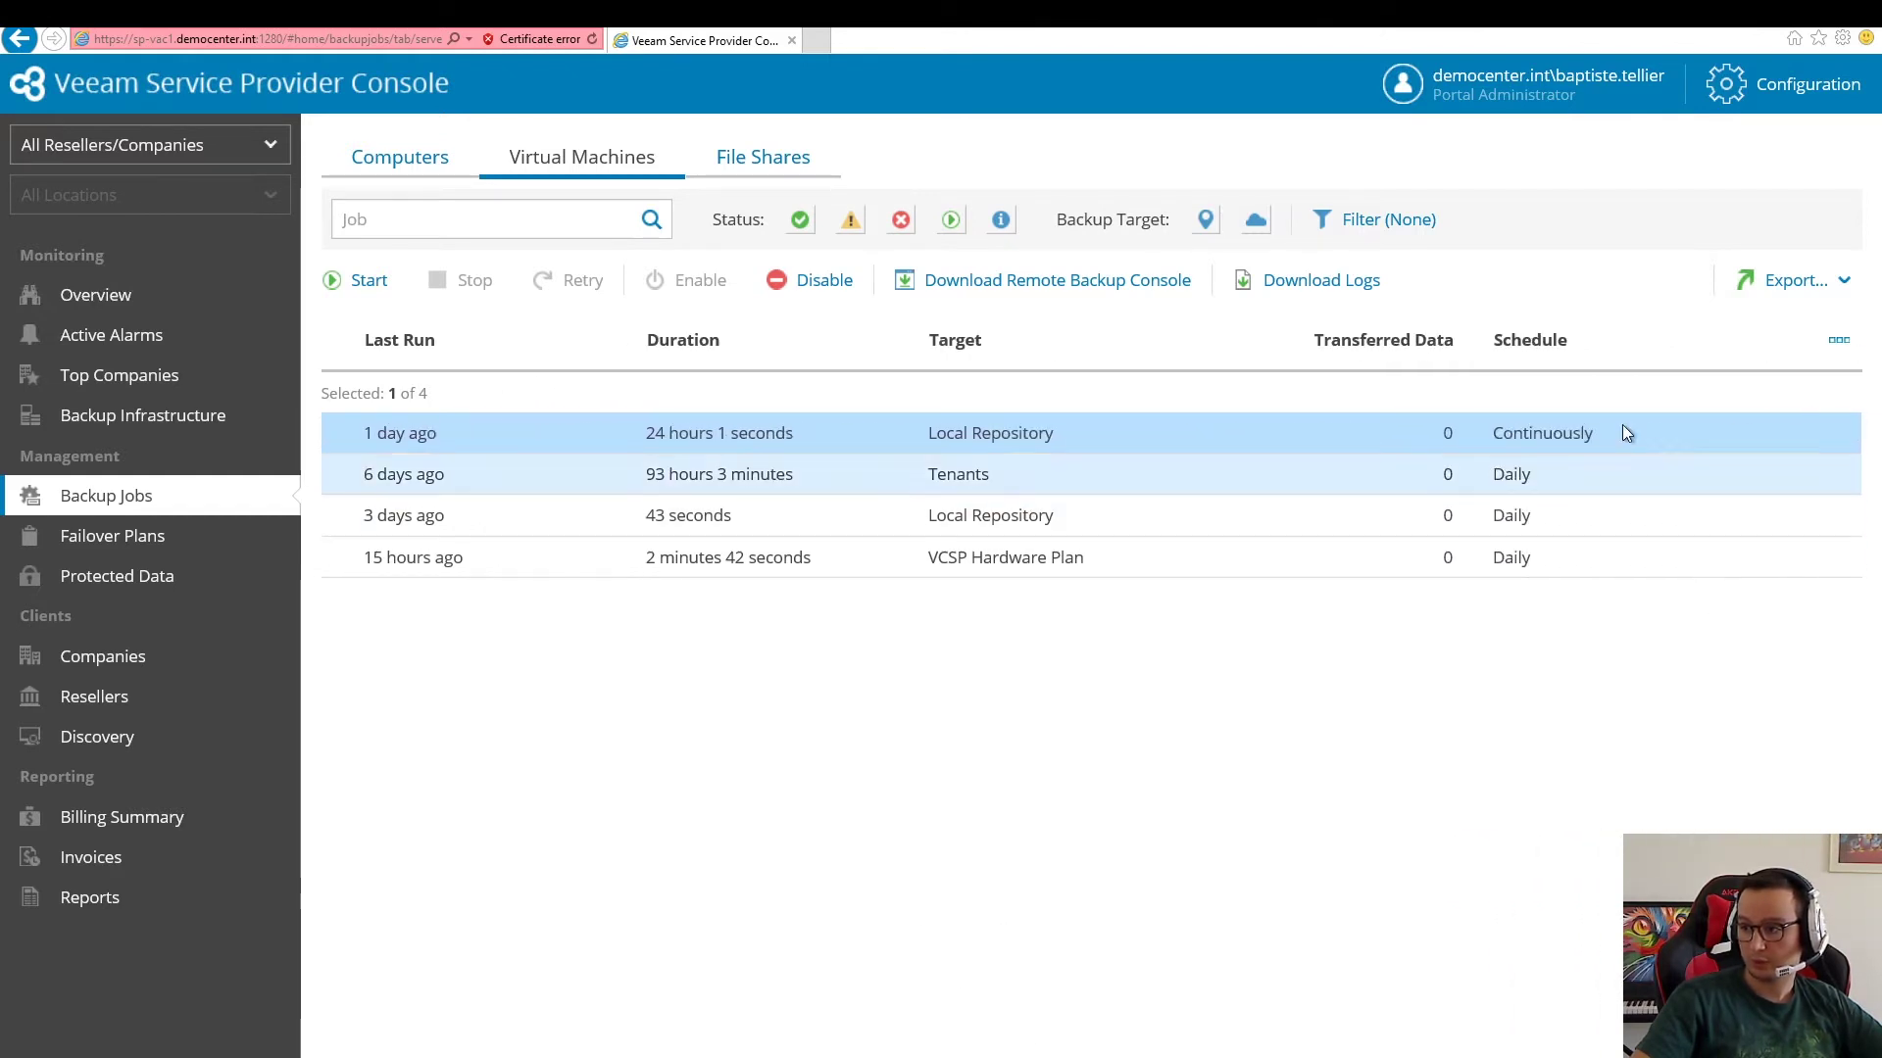
# Step: Add the End Time, Bottleneck and Protected VMs columns to the job list and deselect the backup copy job
pyautogui.click(1838, 339)
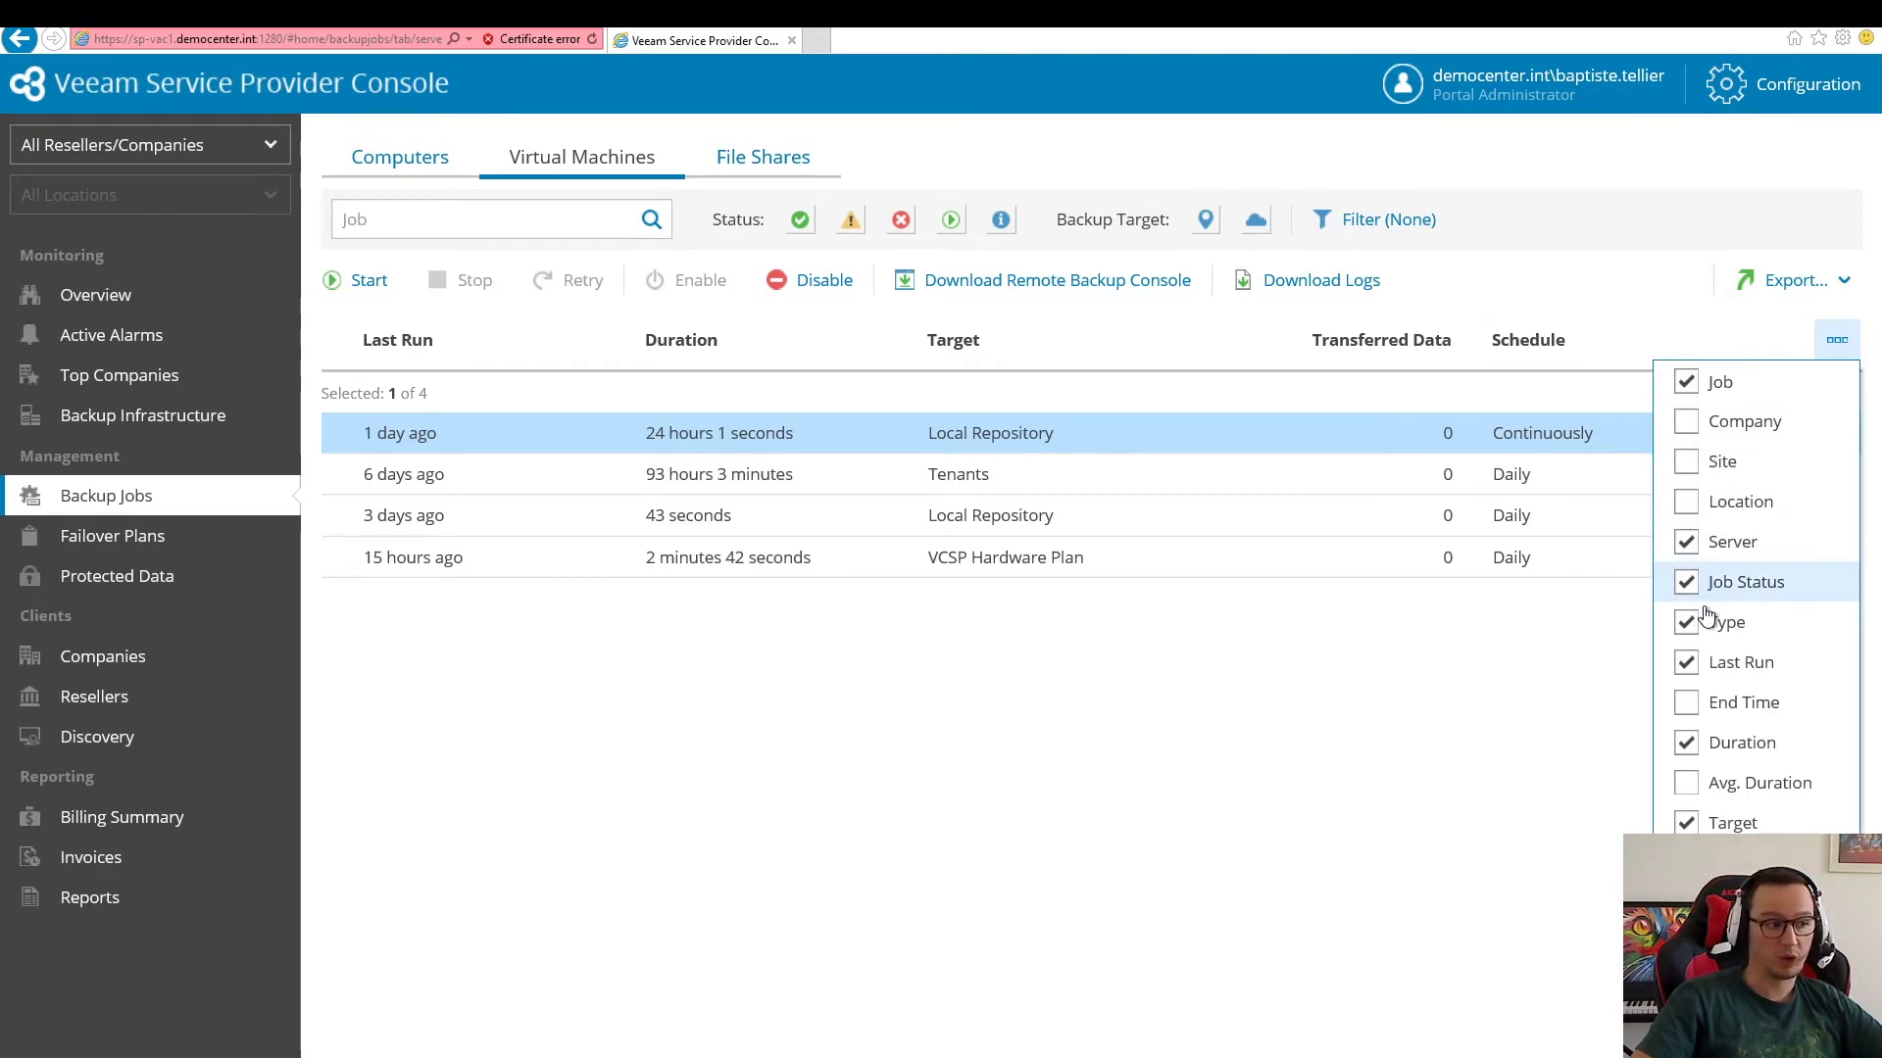
pyautogui.click(1689, 706)
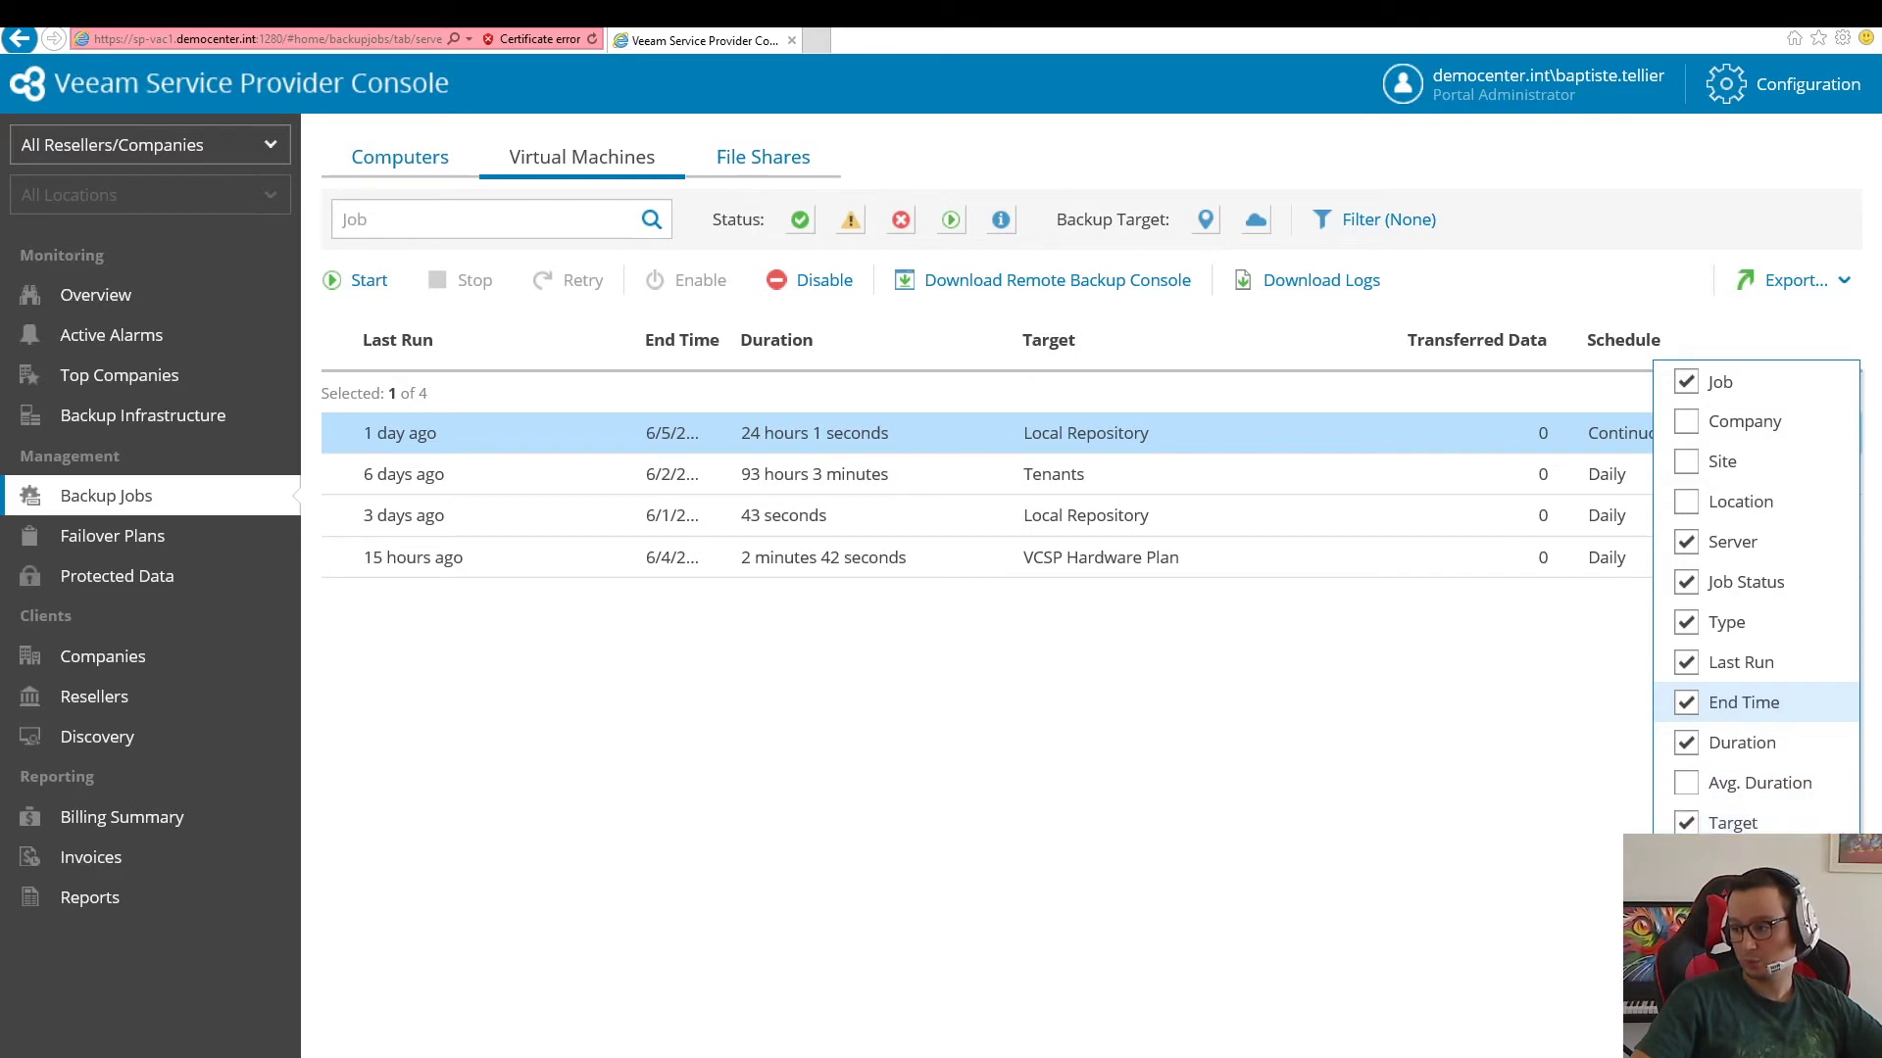
pyautogui.click(1686, 902)
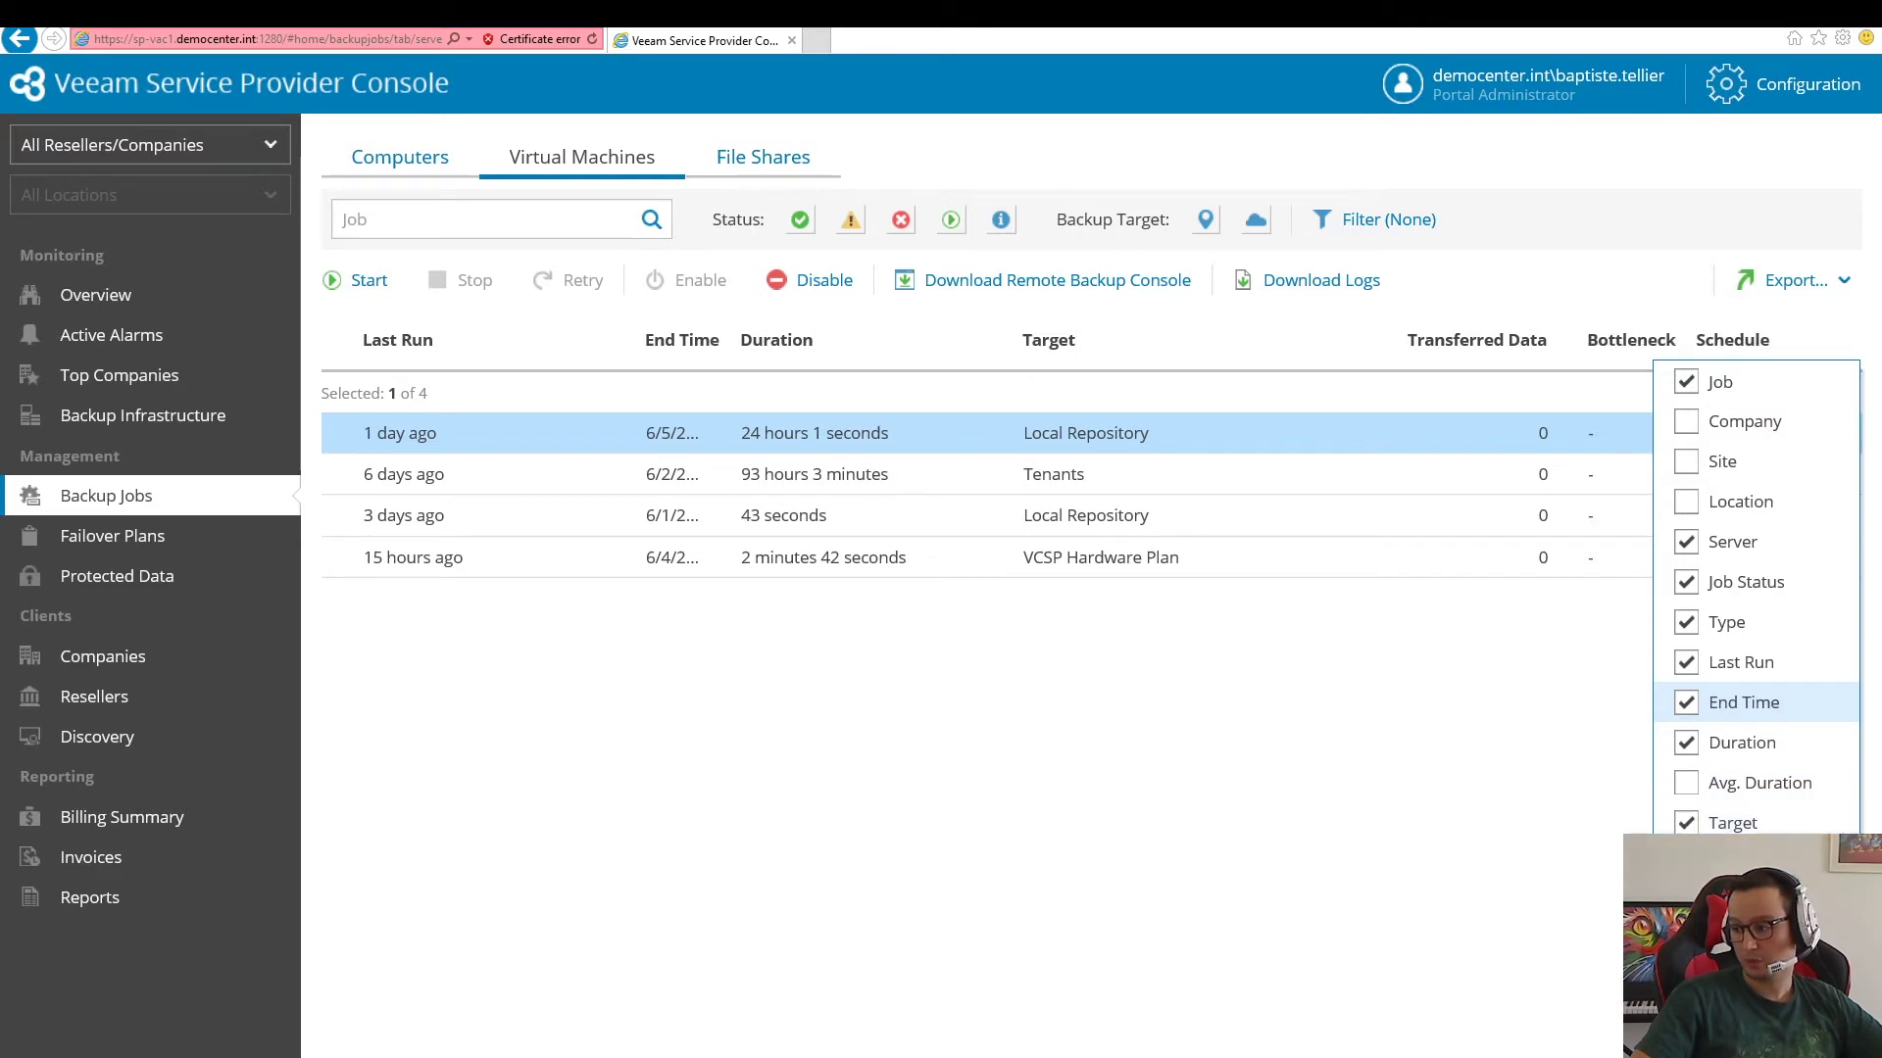
pyautogui.click(1529, 965)
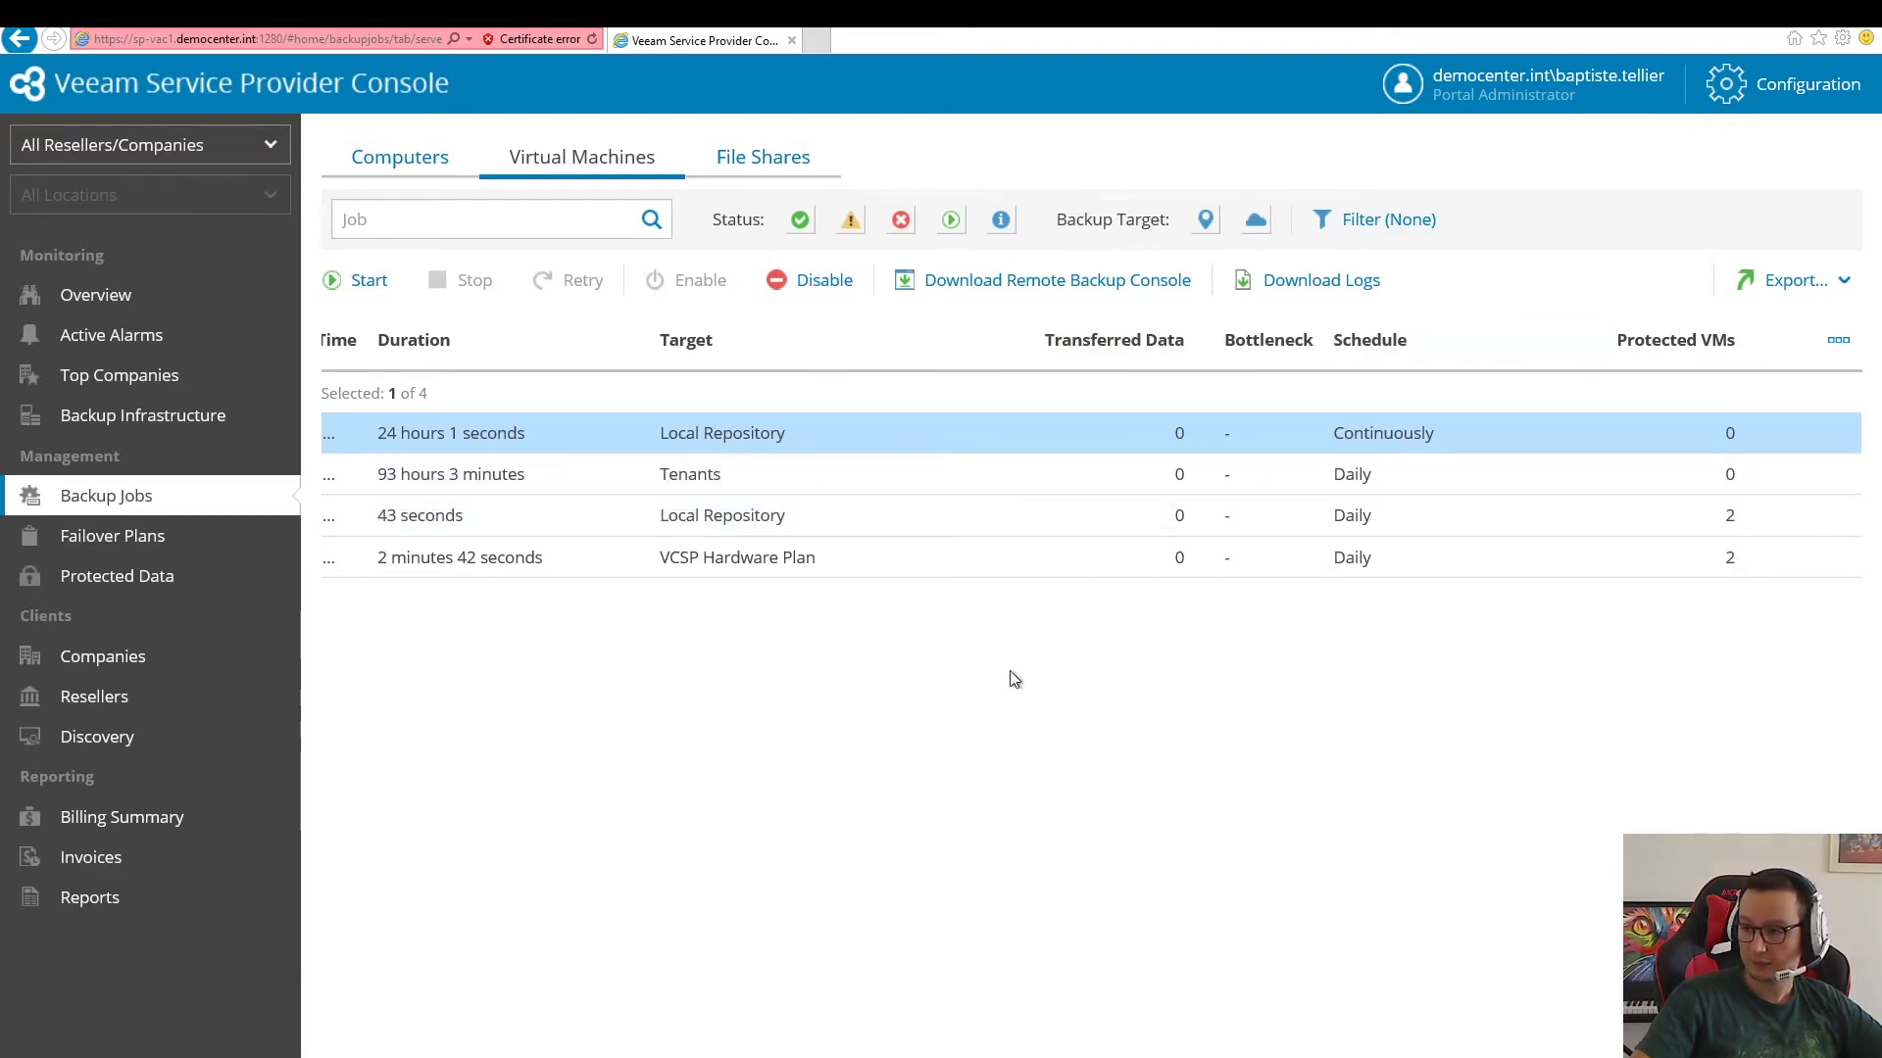
pyautogui.hscroll(-5, 1092, 450)
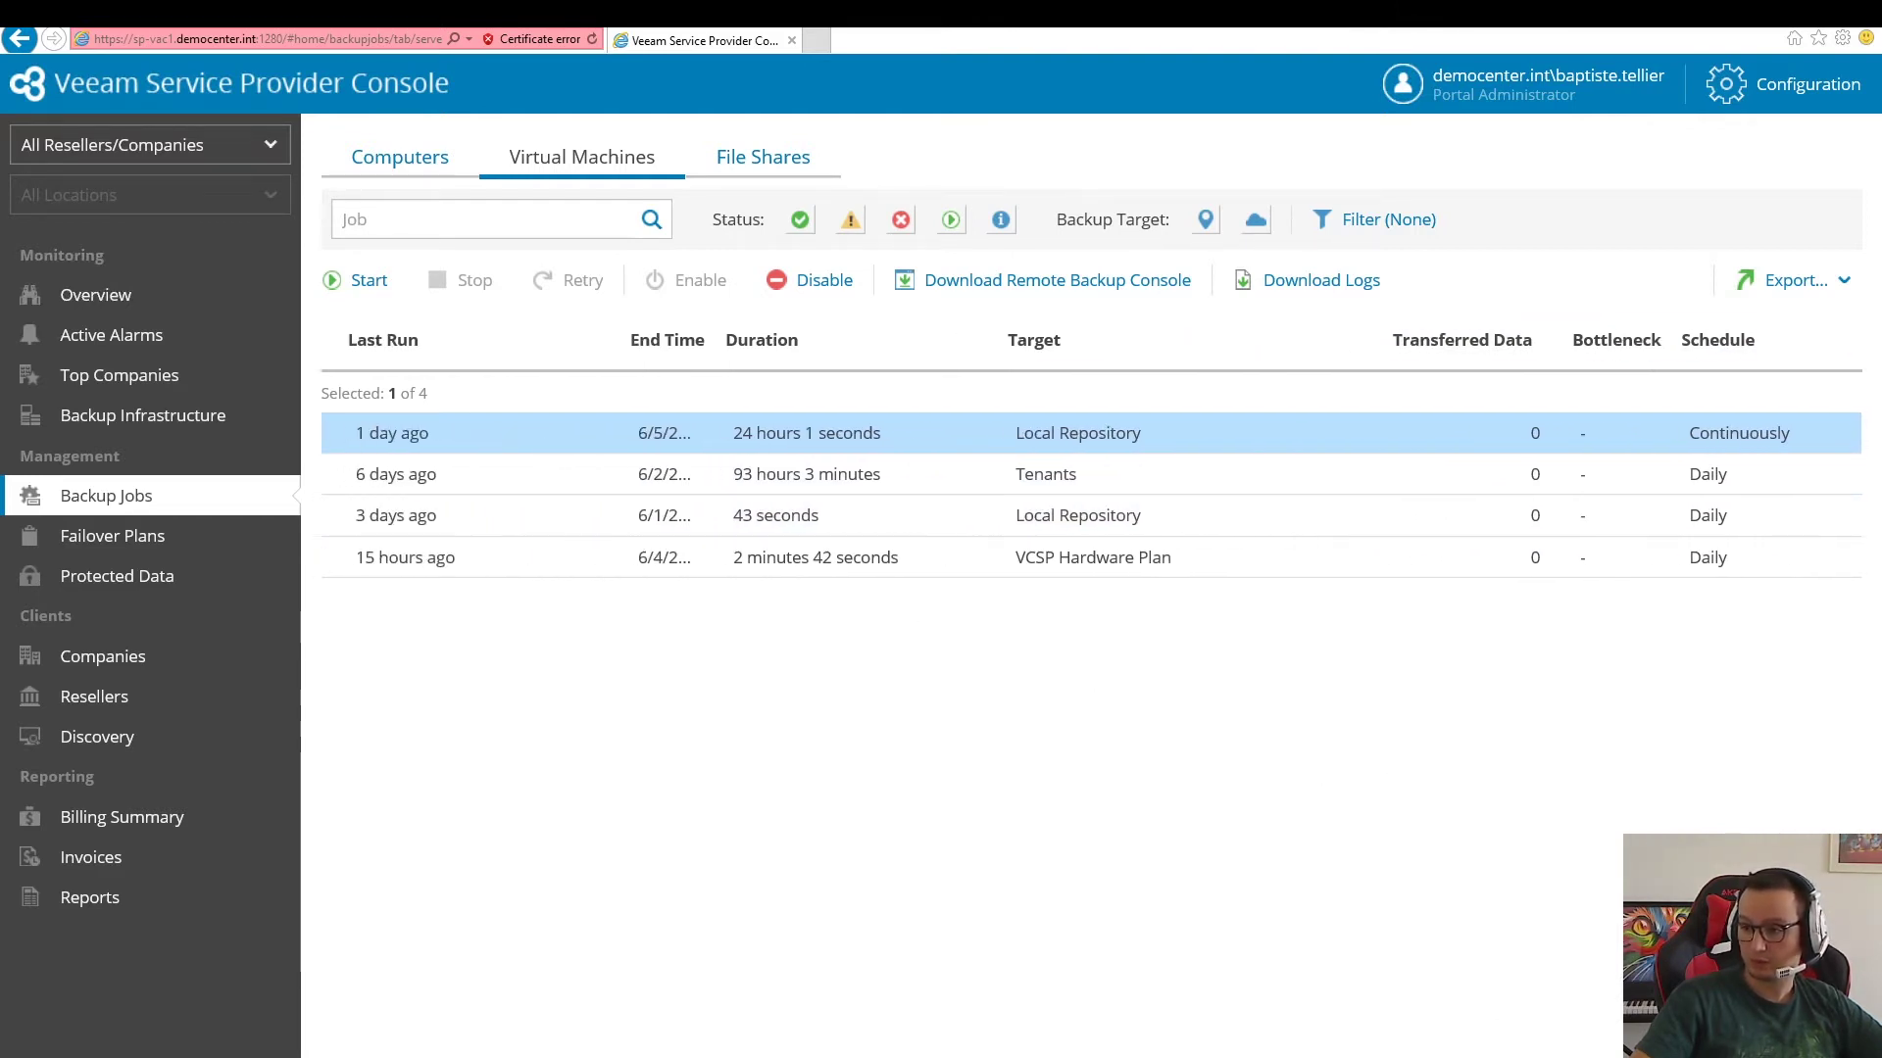
pyautogui.hscroll(-5, 651, 1050)
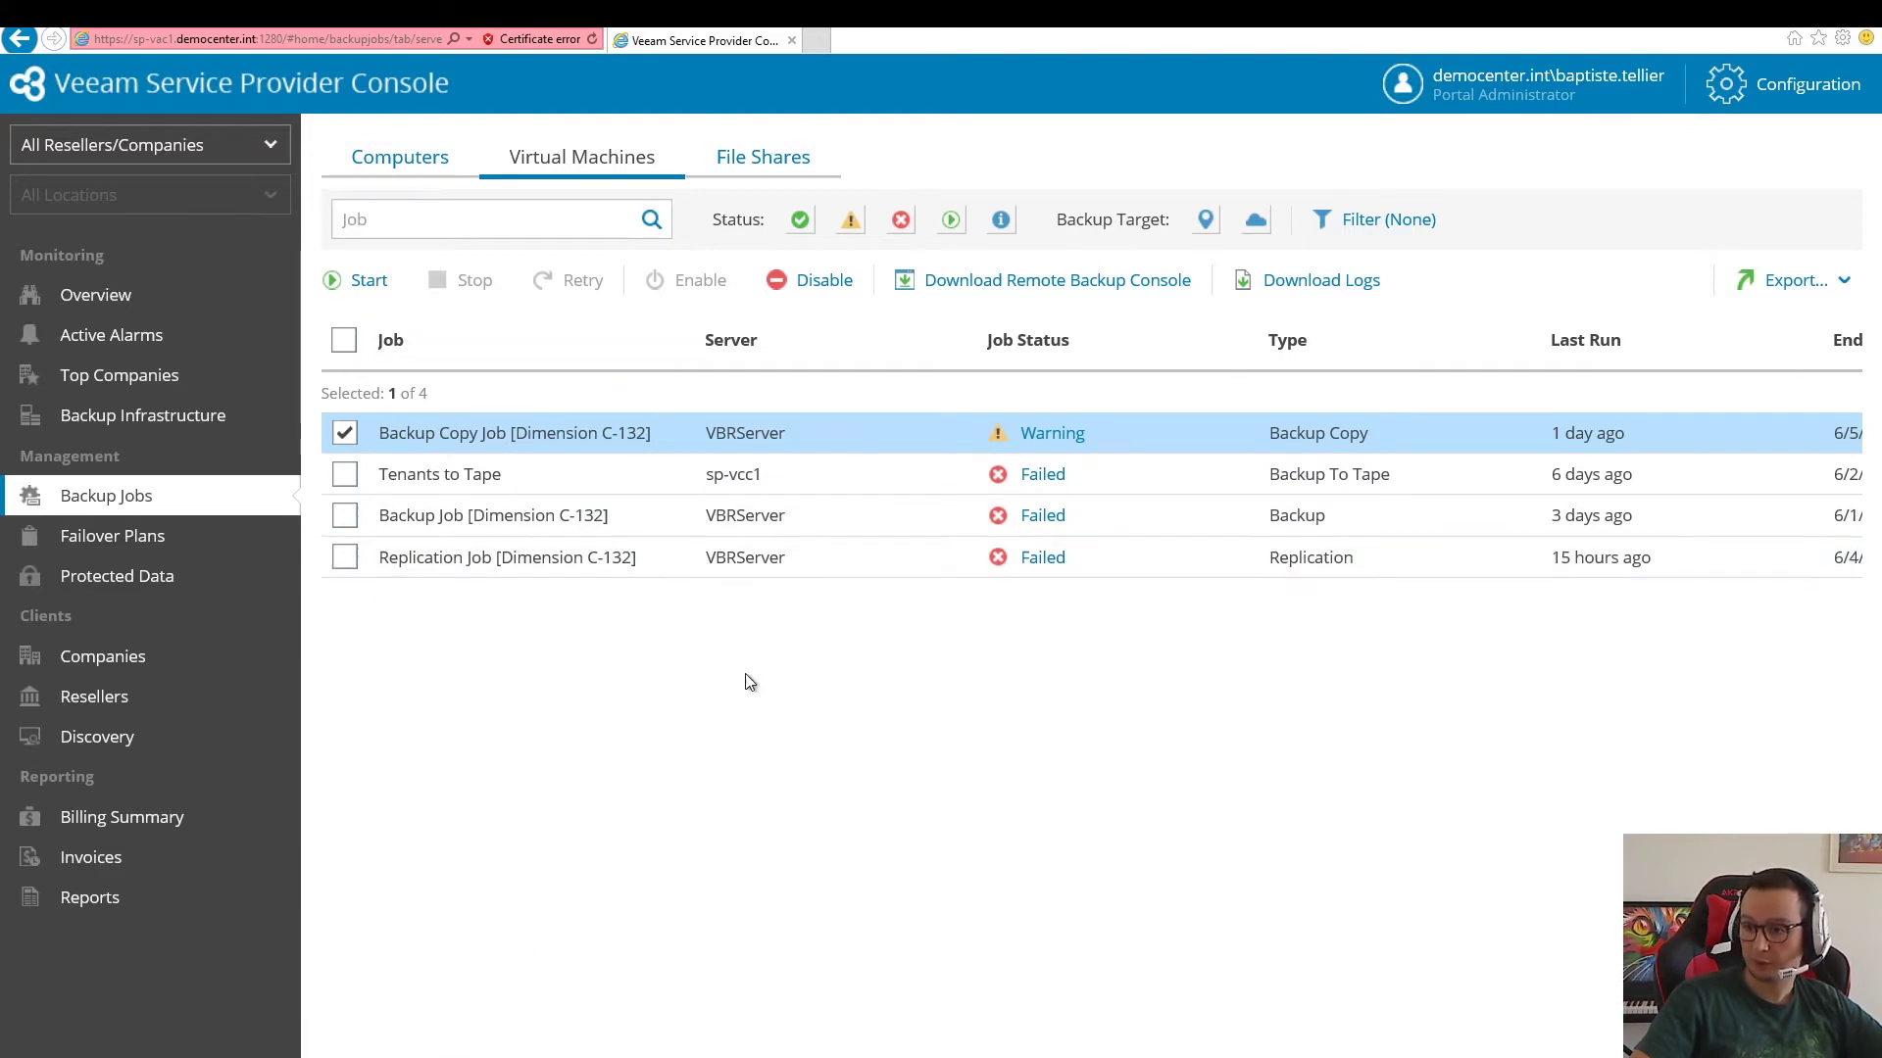
pyautogui.click(355, 438)
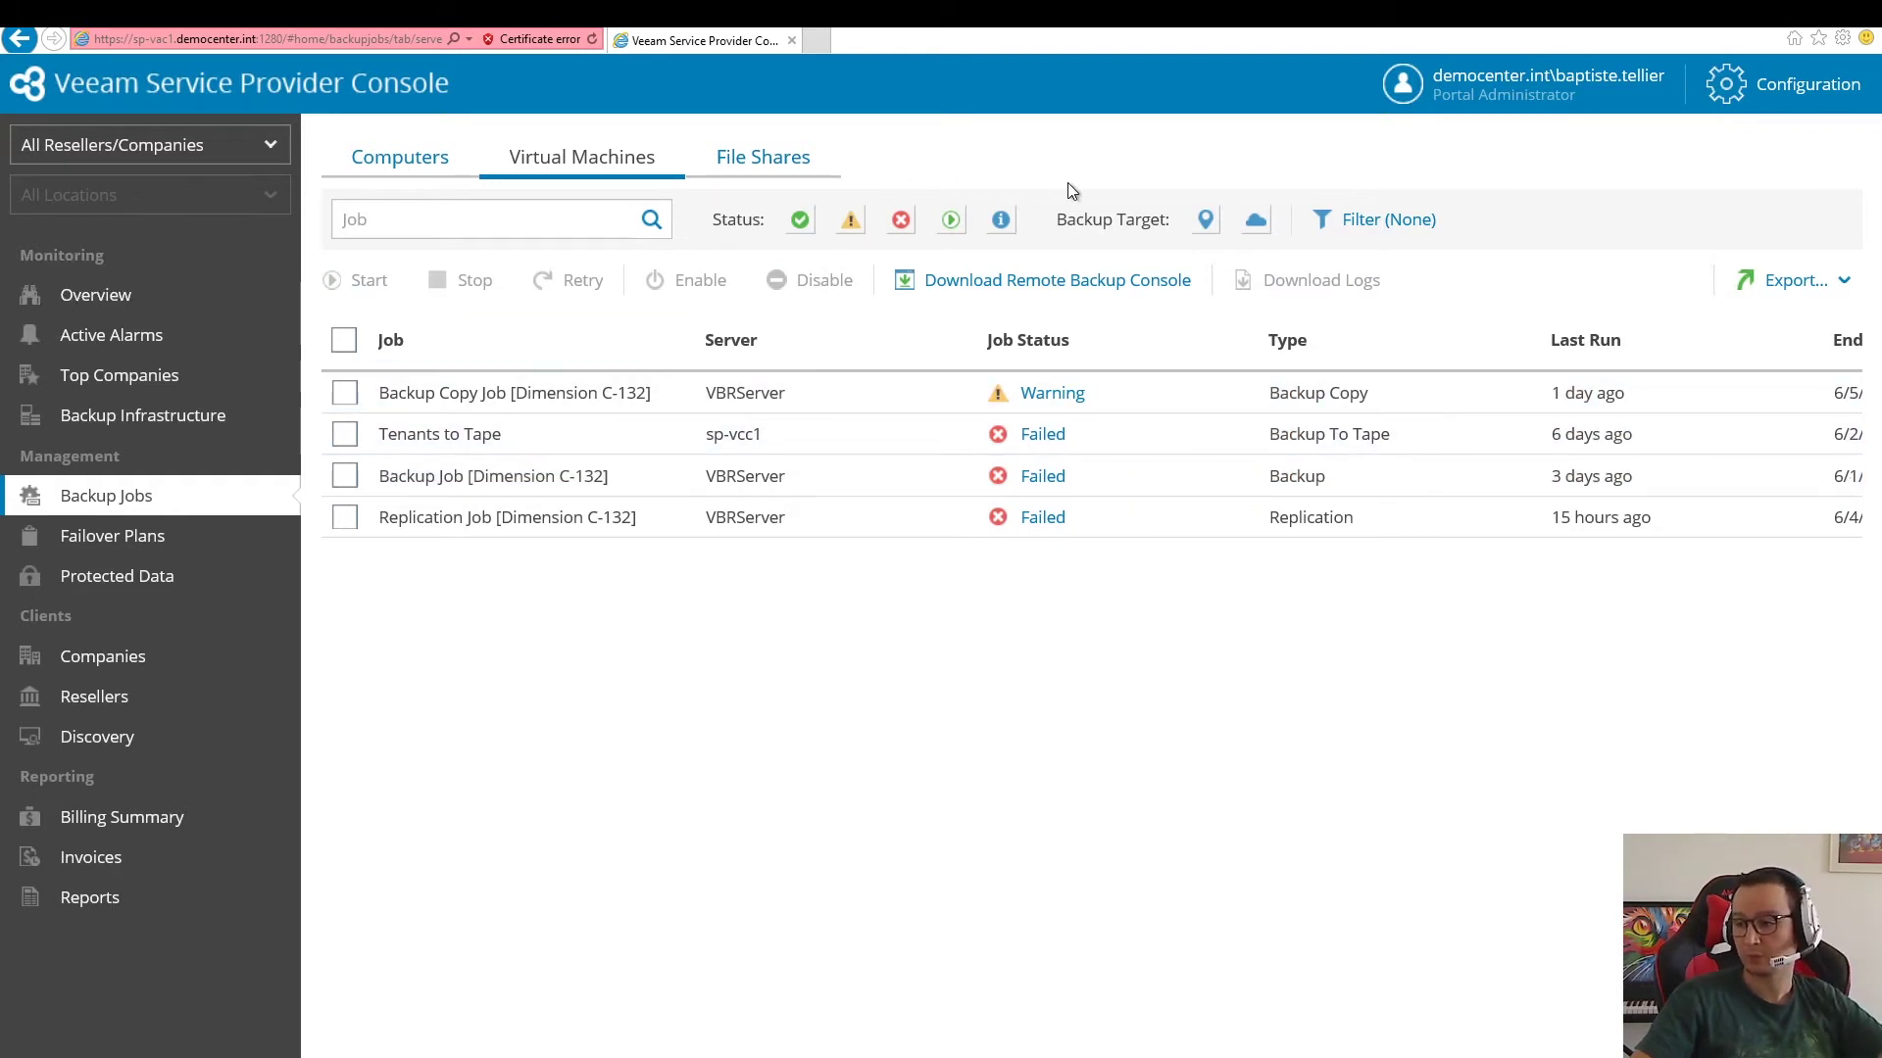
# Step: Examine the job list's status, backup target, job type and backup server type filters, and check the actions available for the Tenants to Tape job
pyautogui.click(902, 221)
pyautogui.click(900, 224)
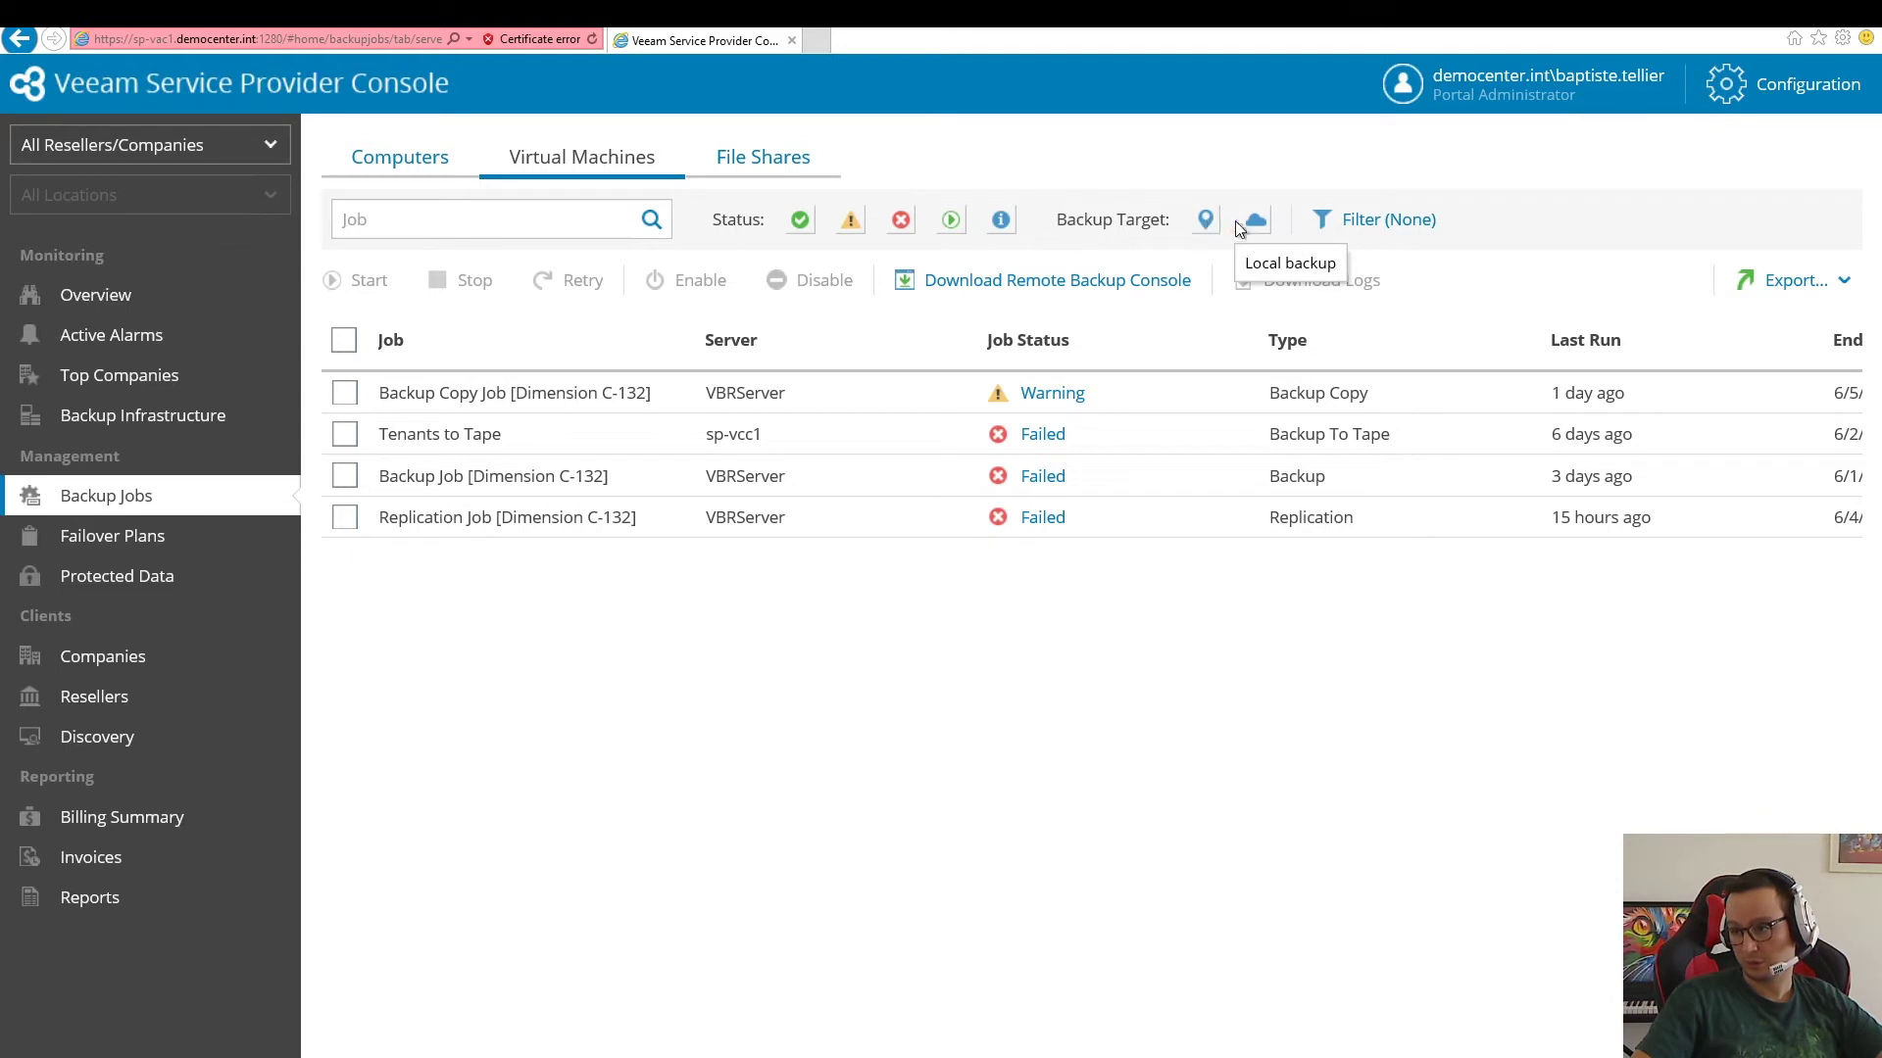
pyautogui.click(1377, 219)
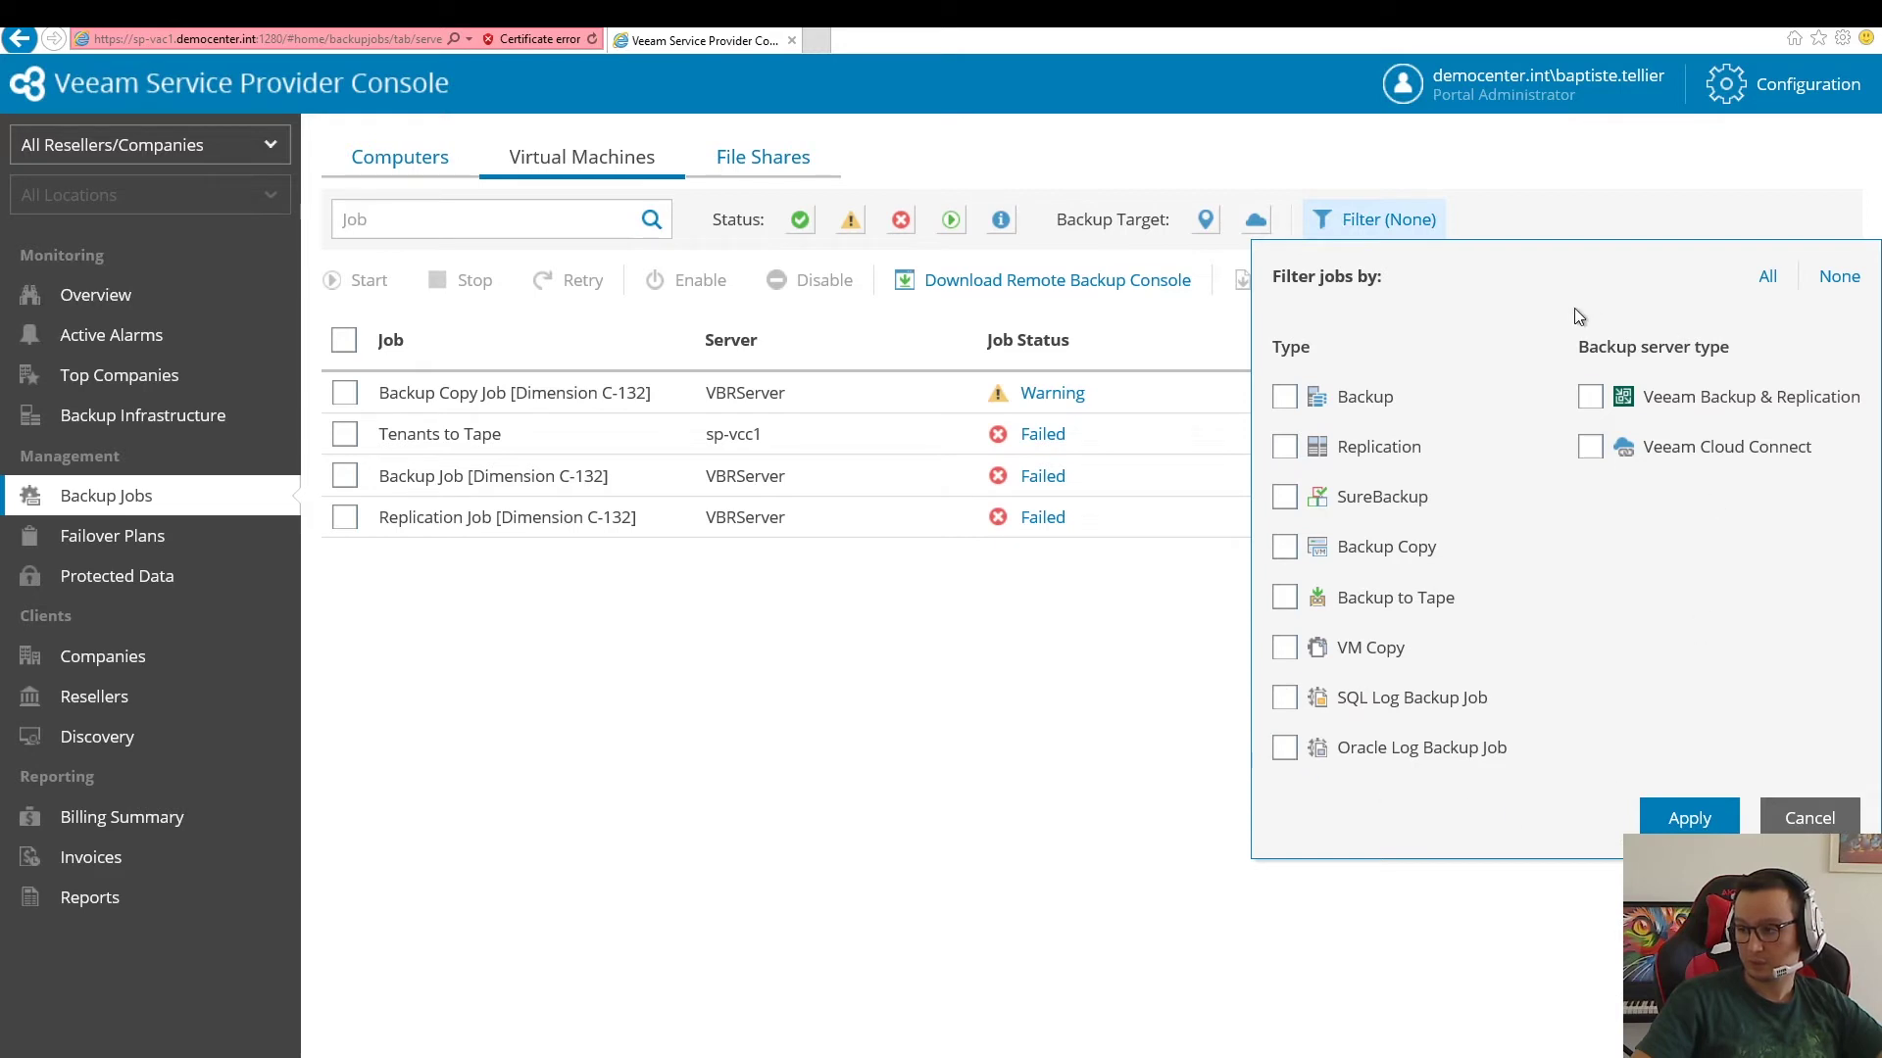
pyautogui.click(832, 643)
pyautogui.click(461, 205)
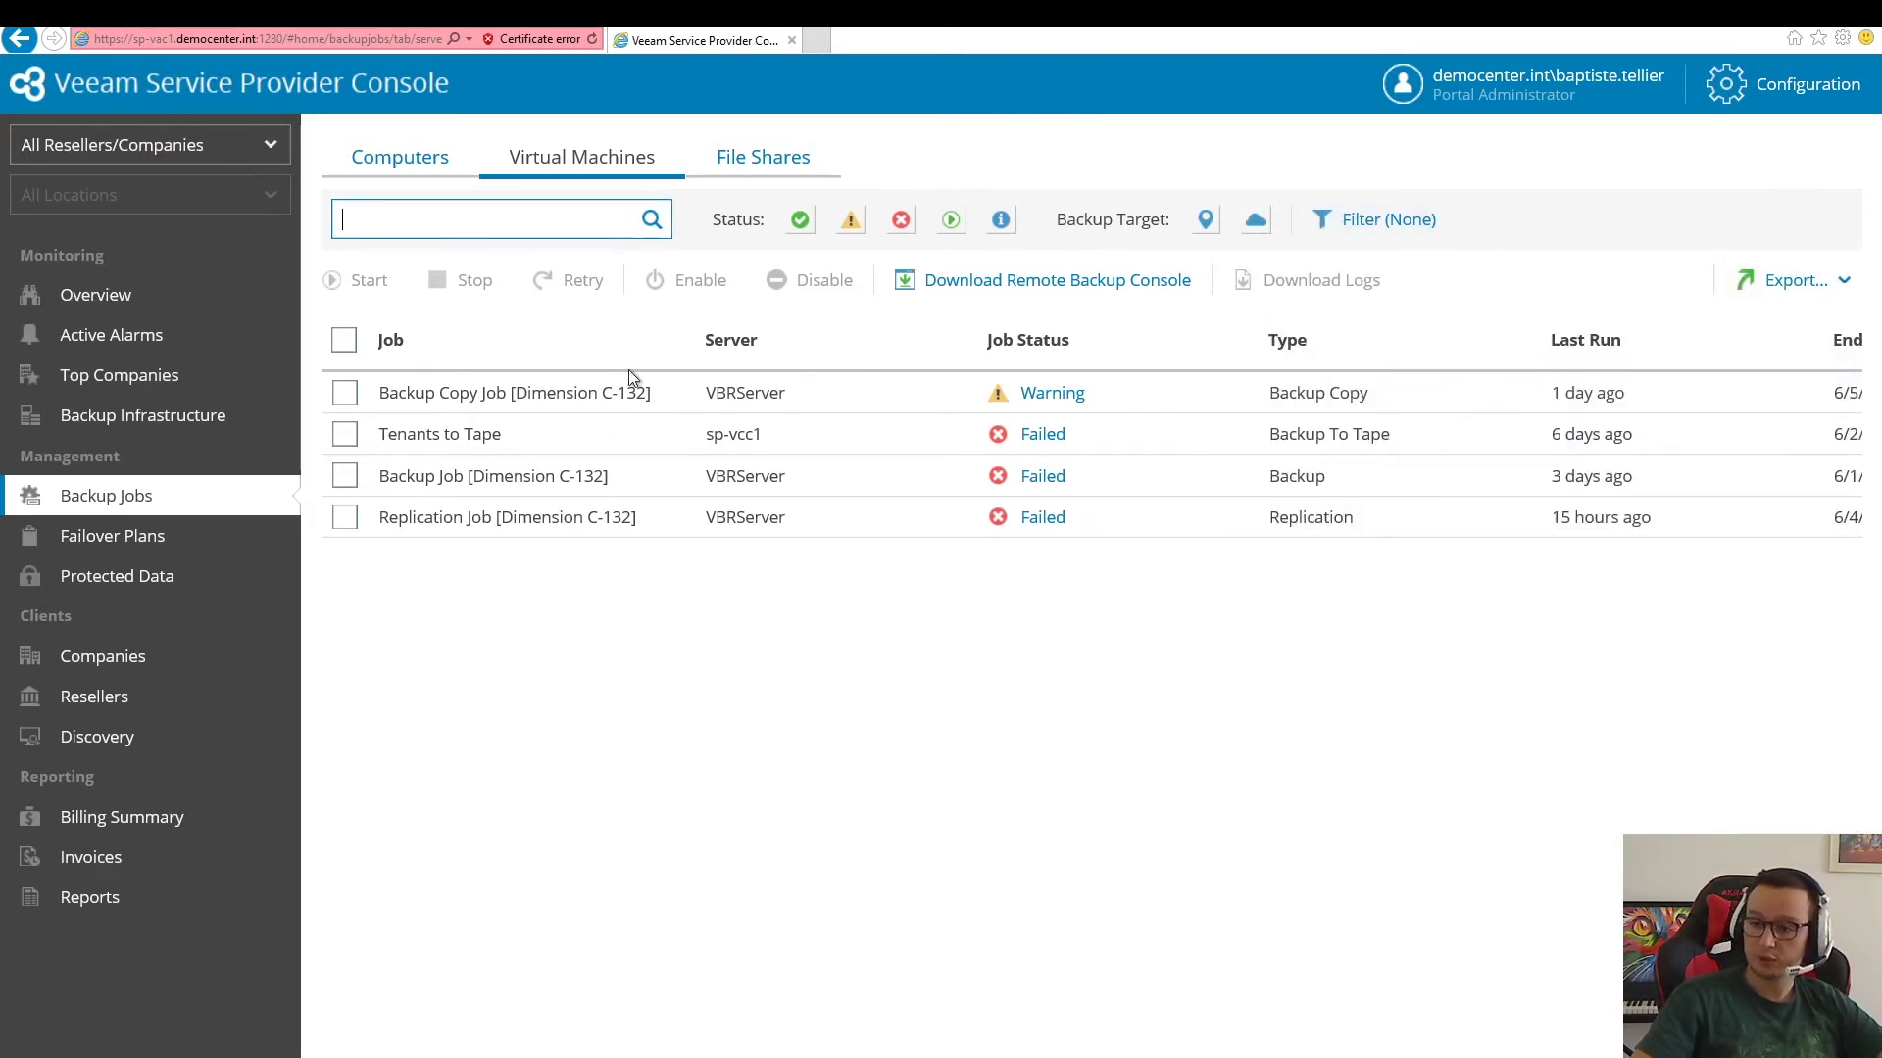
pyautogui.click(632, 608)
pyautogui.click(345, 434)
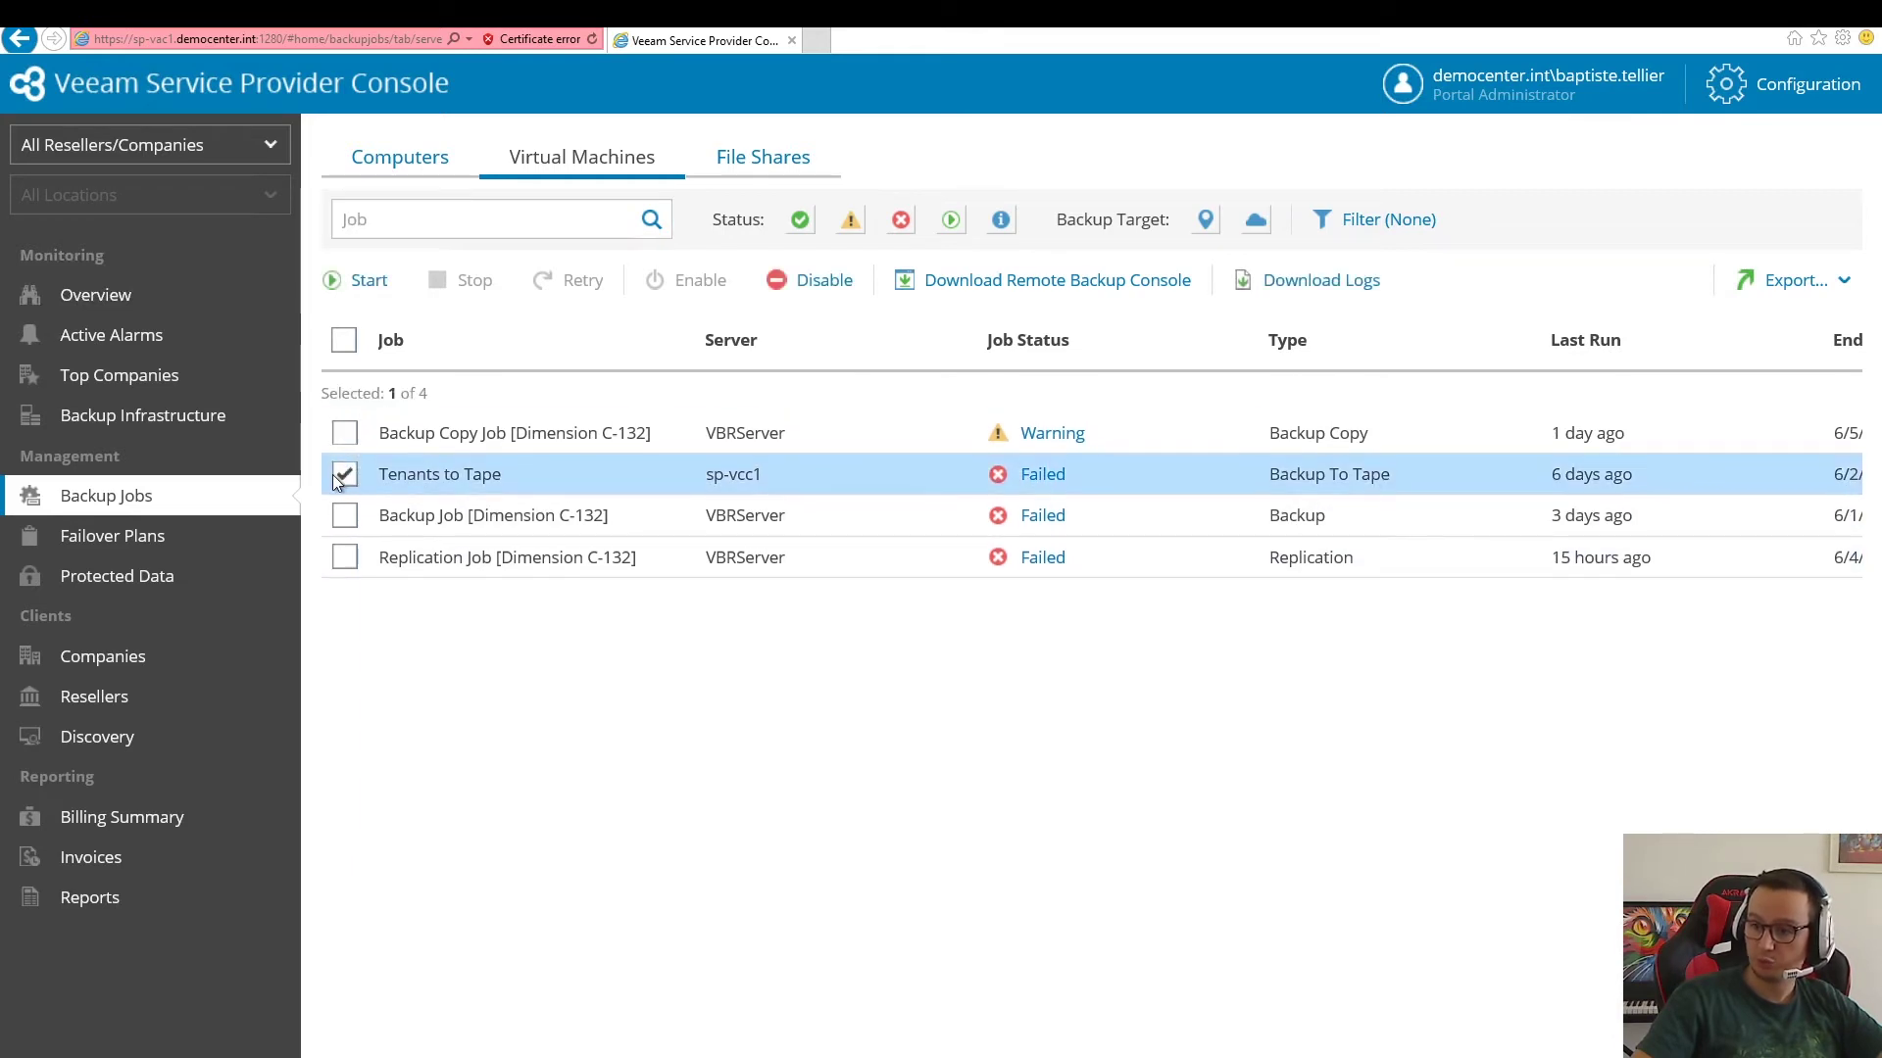
pyautogui.click(344, 476)
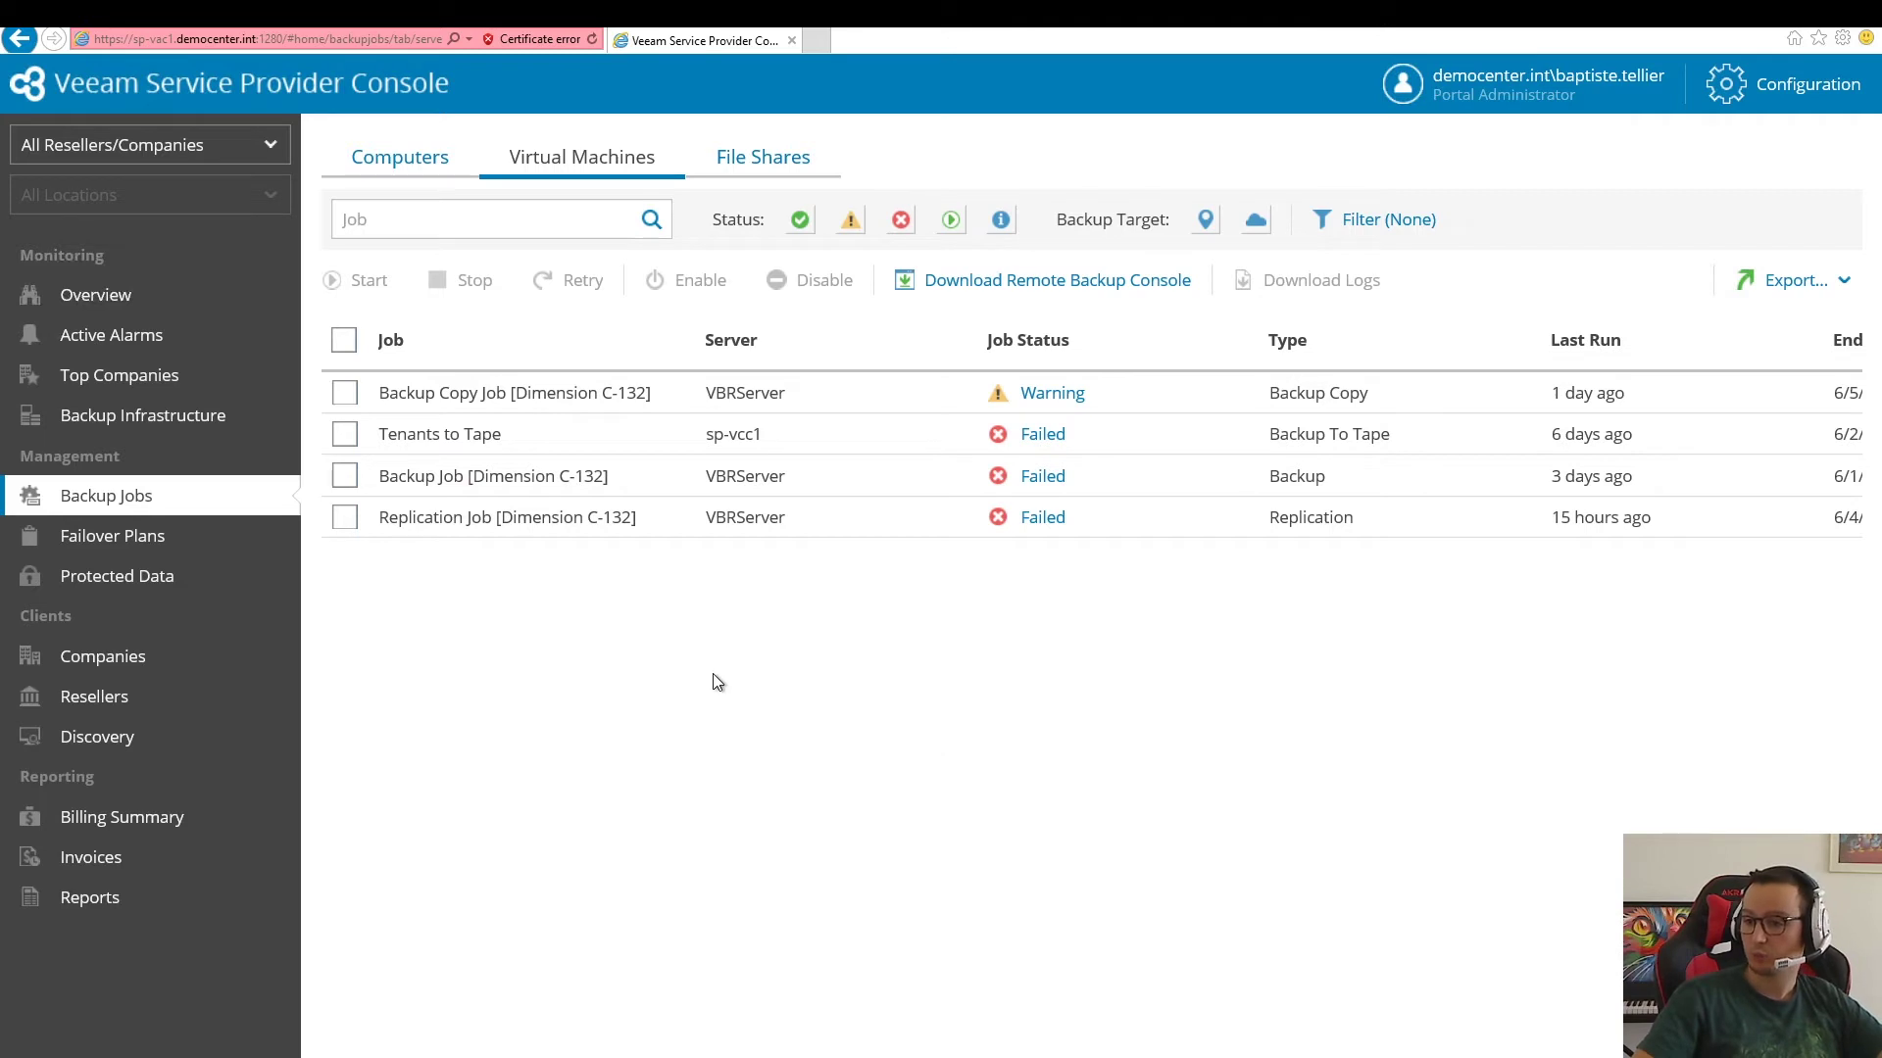
# Step: Limit the virtual machine job list to the Dimension C-132 company under Veeam Software
pyautogui.moveTo(630, 395); pyautogui.dragTo(596, 395)
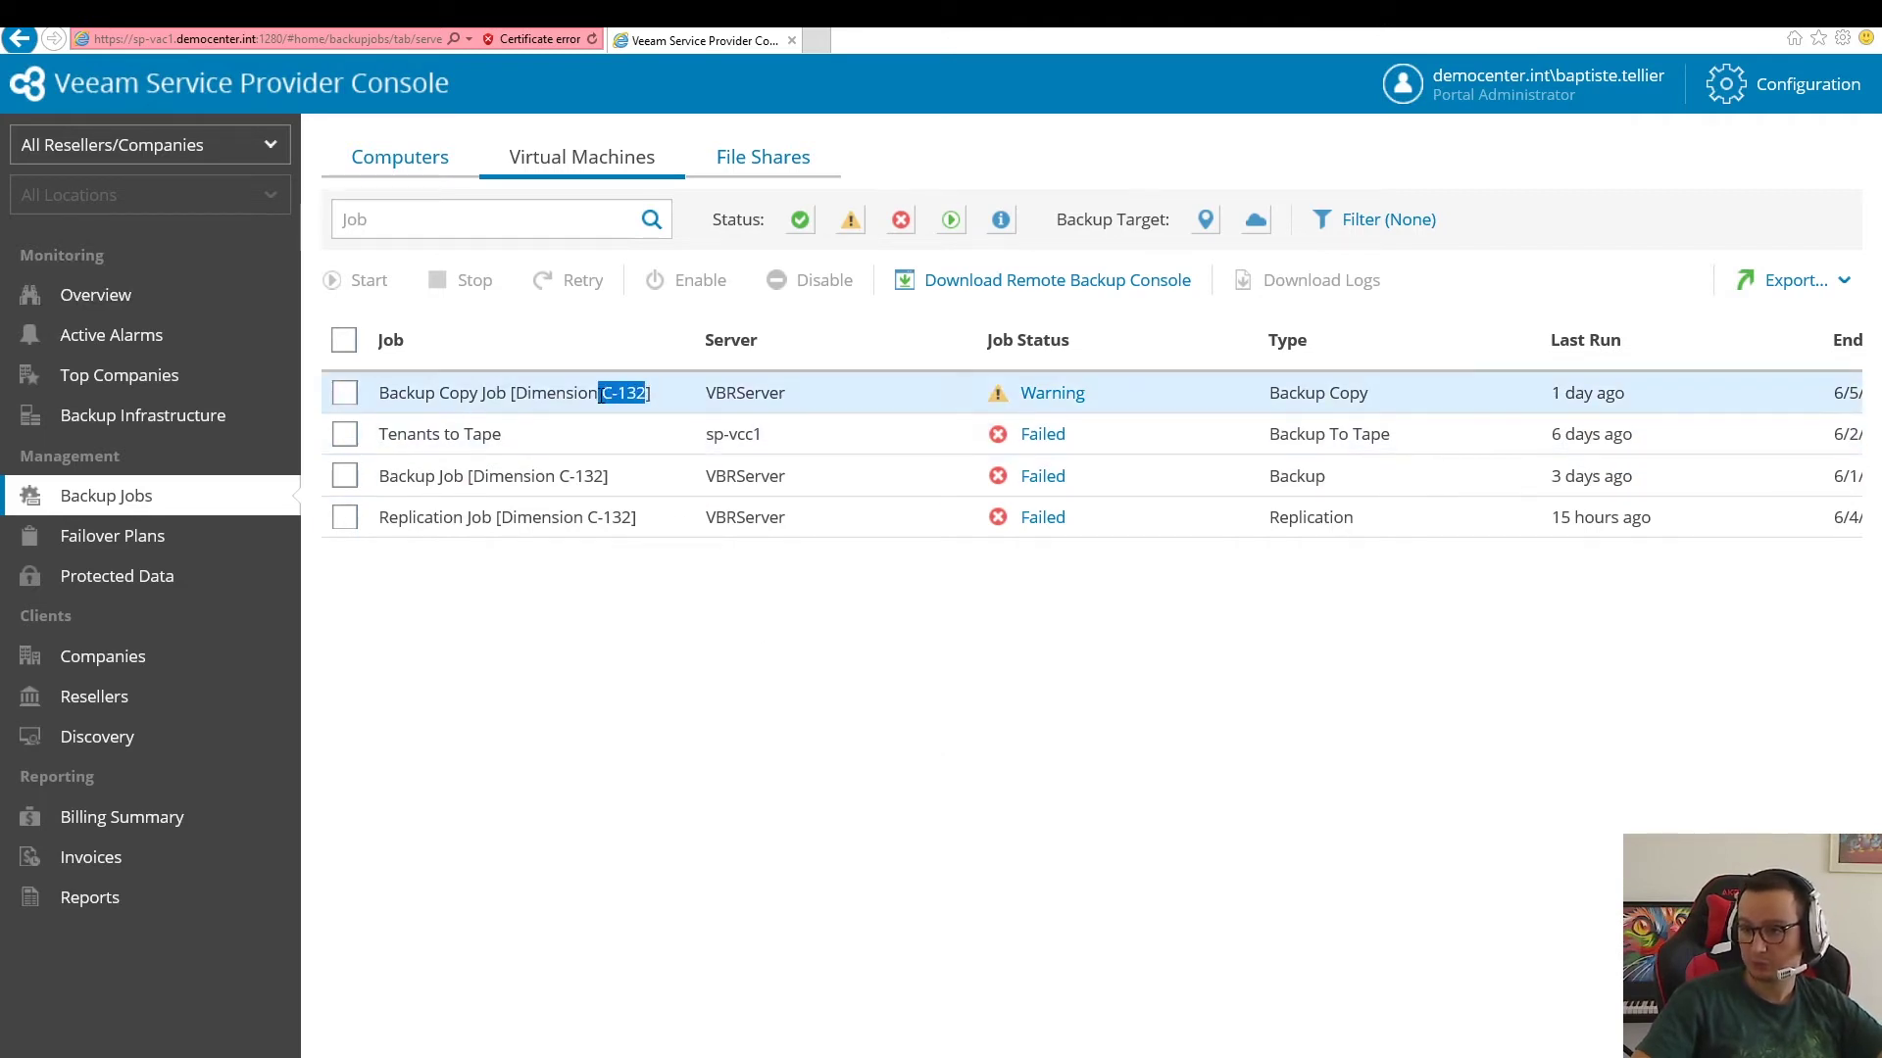
pyautogui.click(270, 144)
pyautogui.click(28, 227)
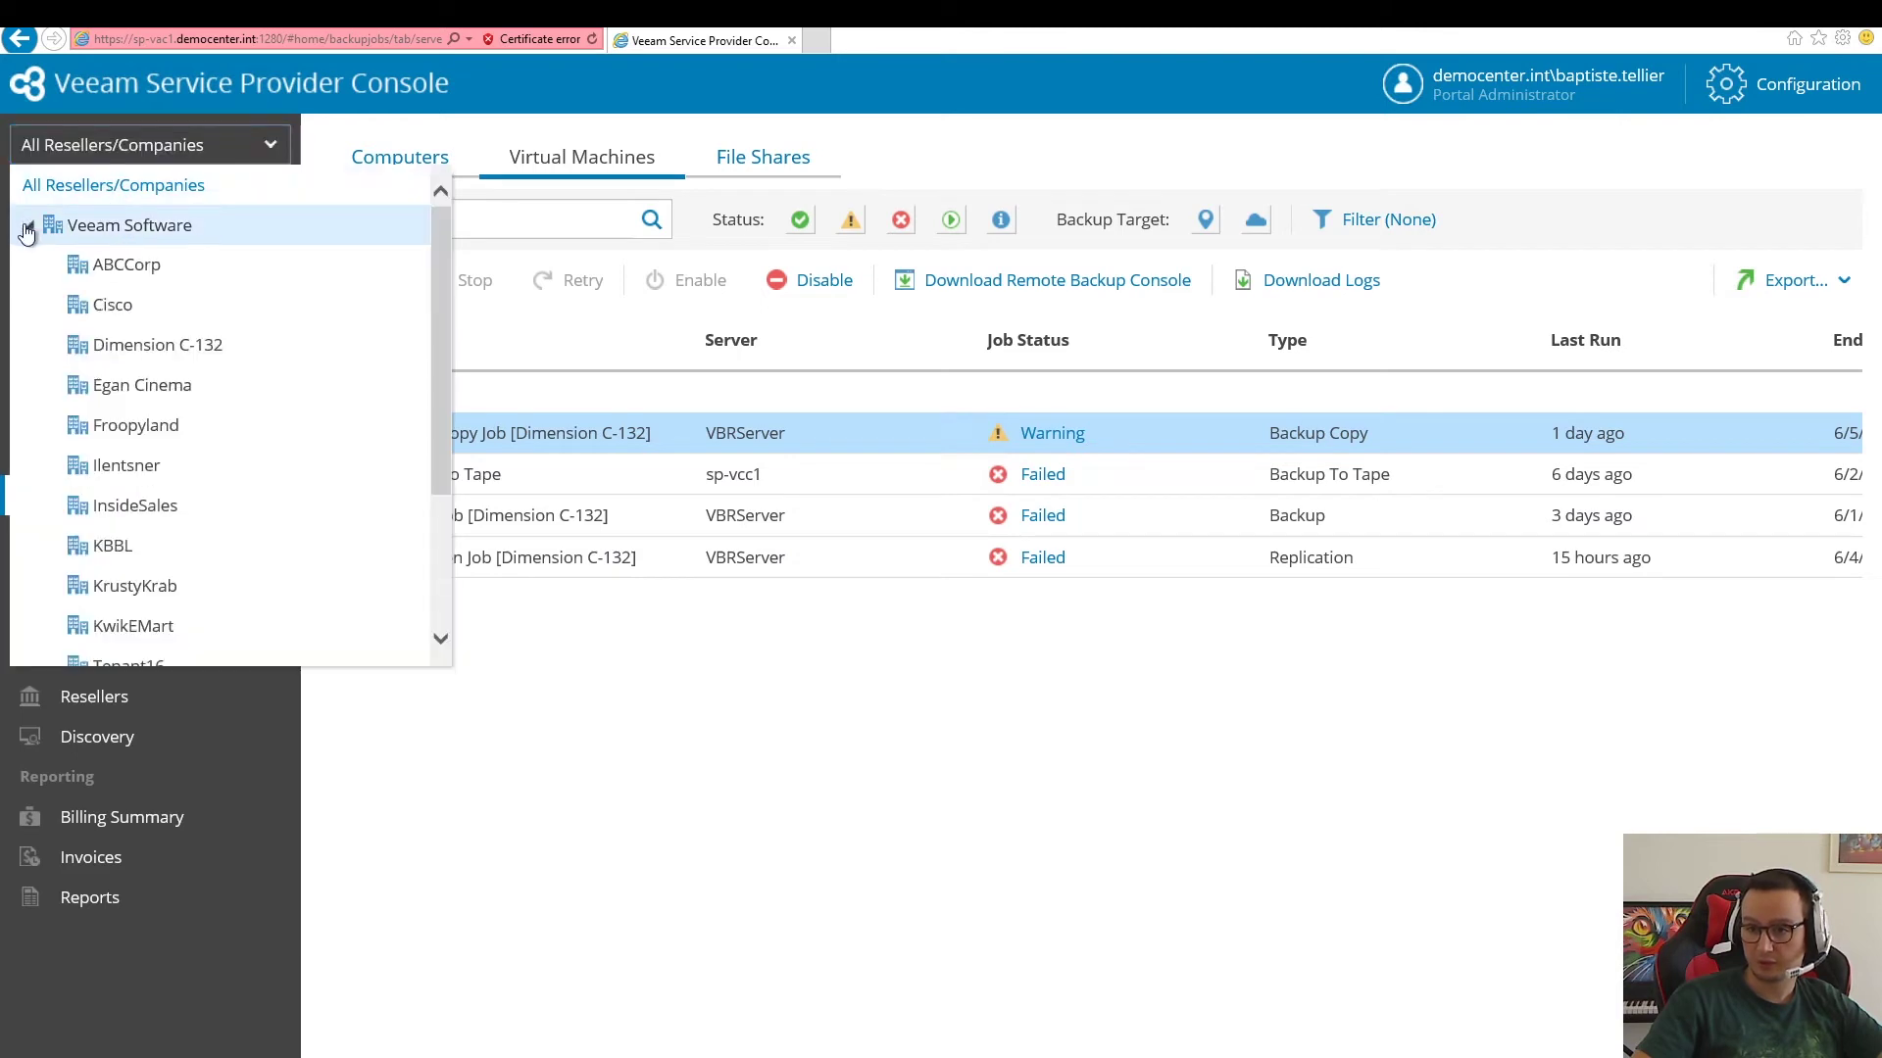
pyautogui.click(179, 350)
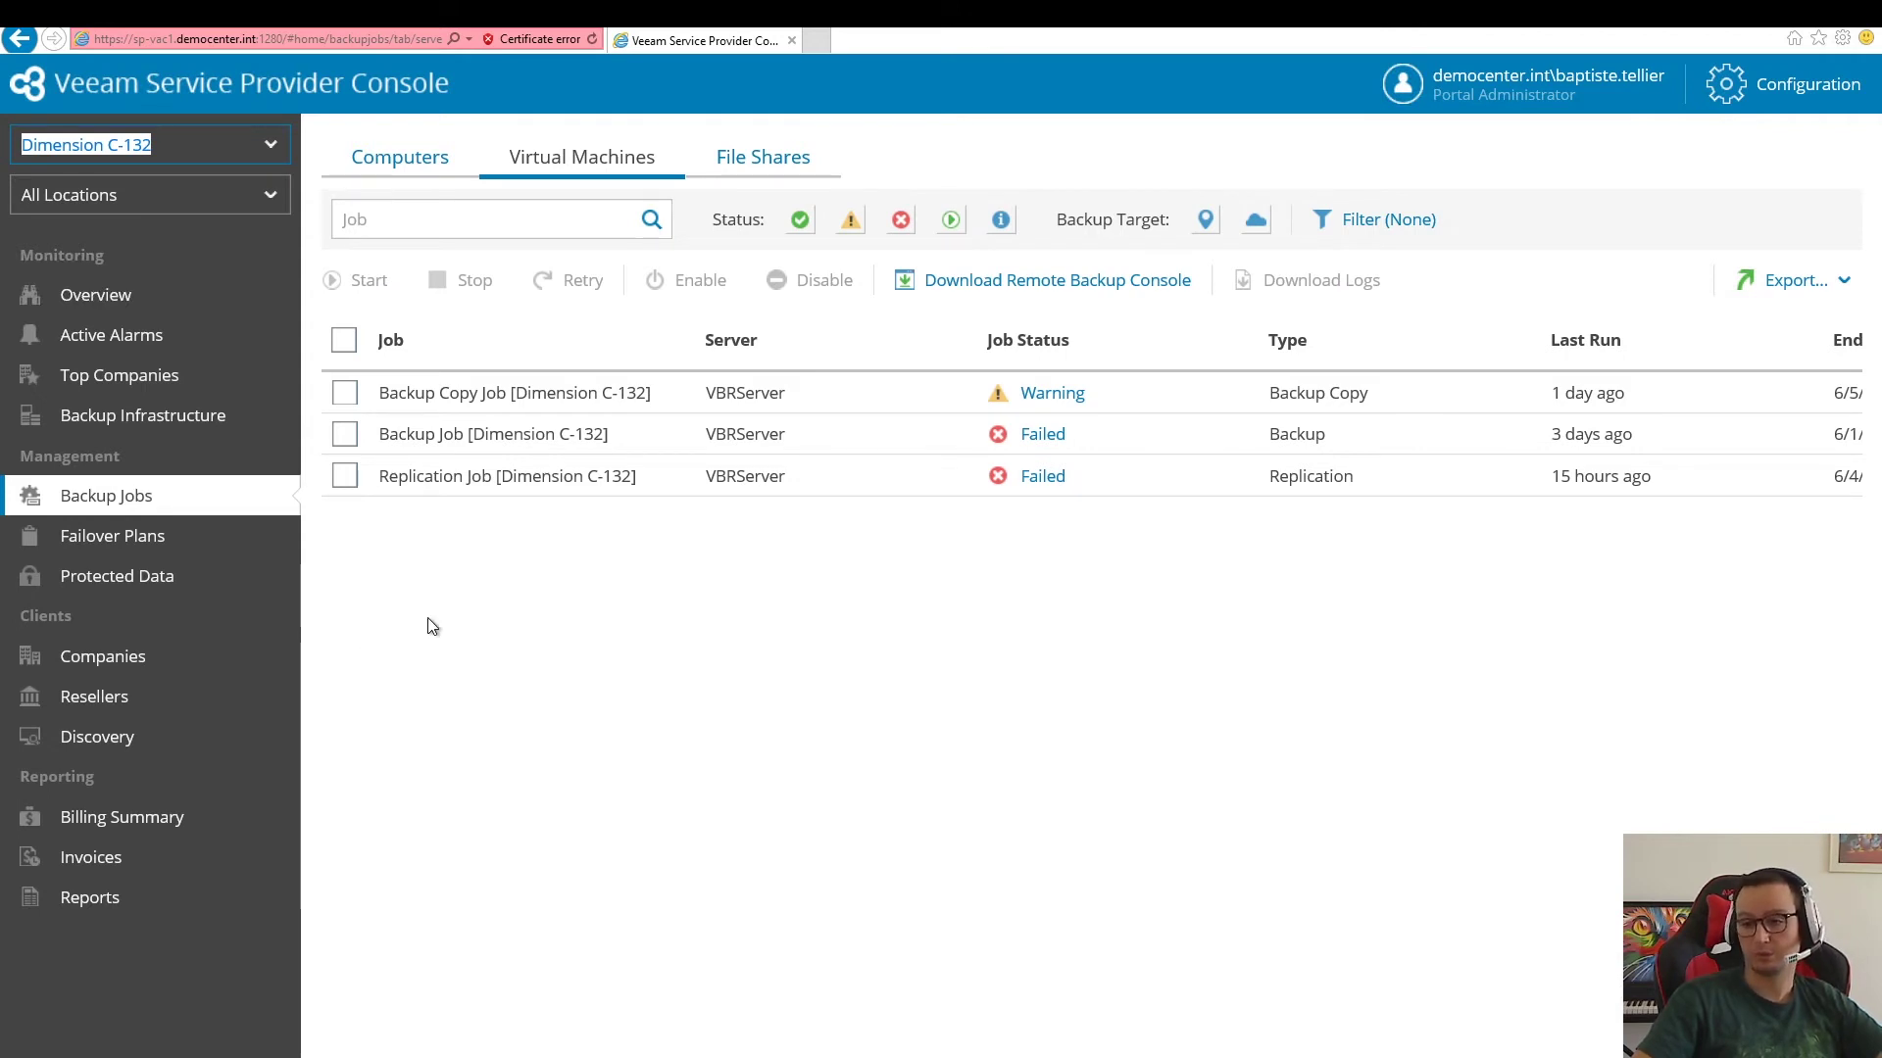
pyautogui.click(542, 596)
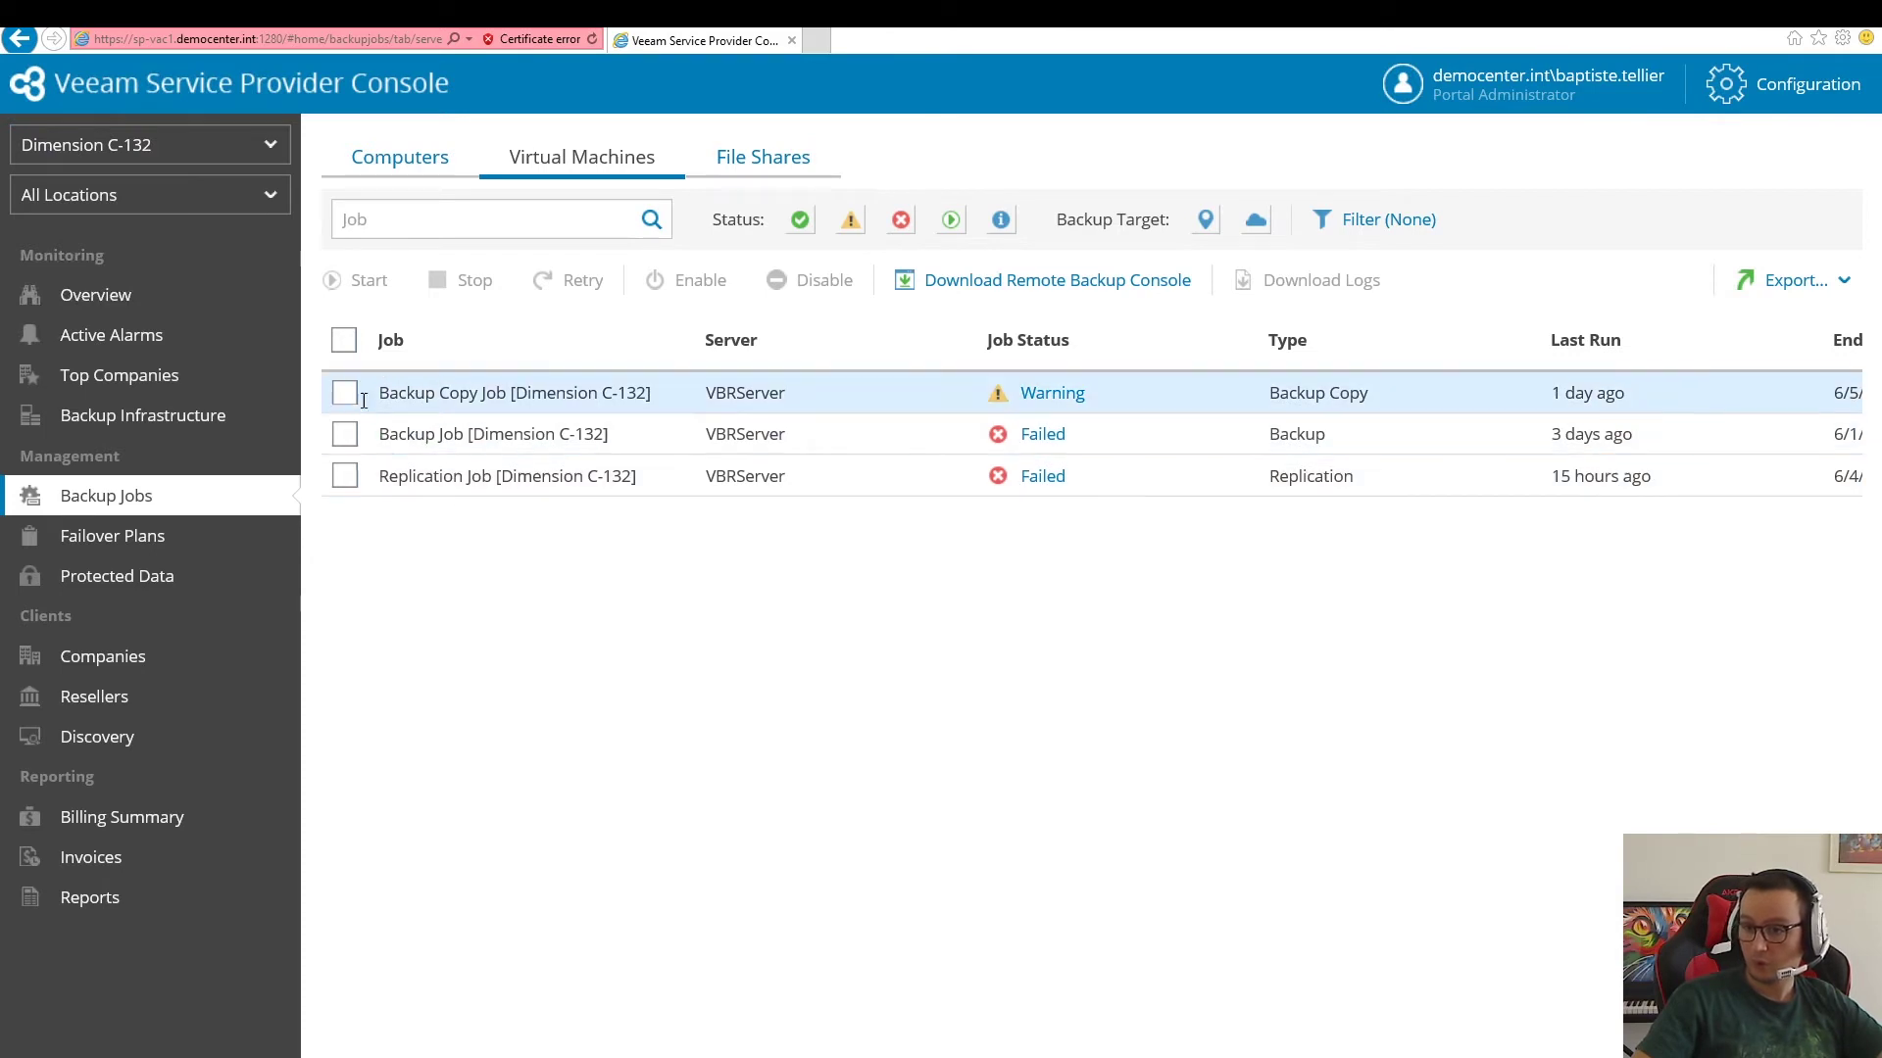
# Step: Select the Dimension C-132 backup job and read through the error details behind its job status
pyautogui.click(345, 435)
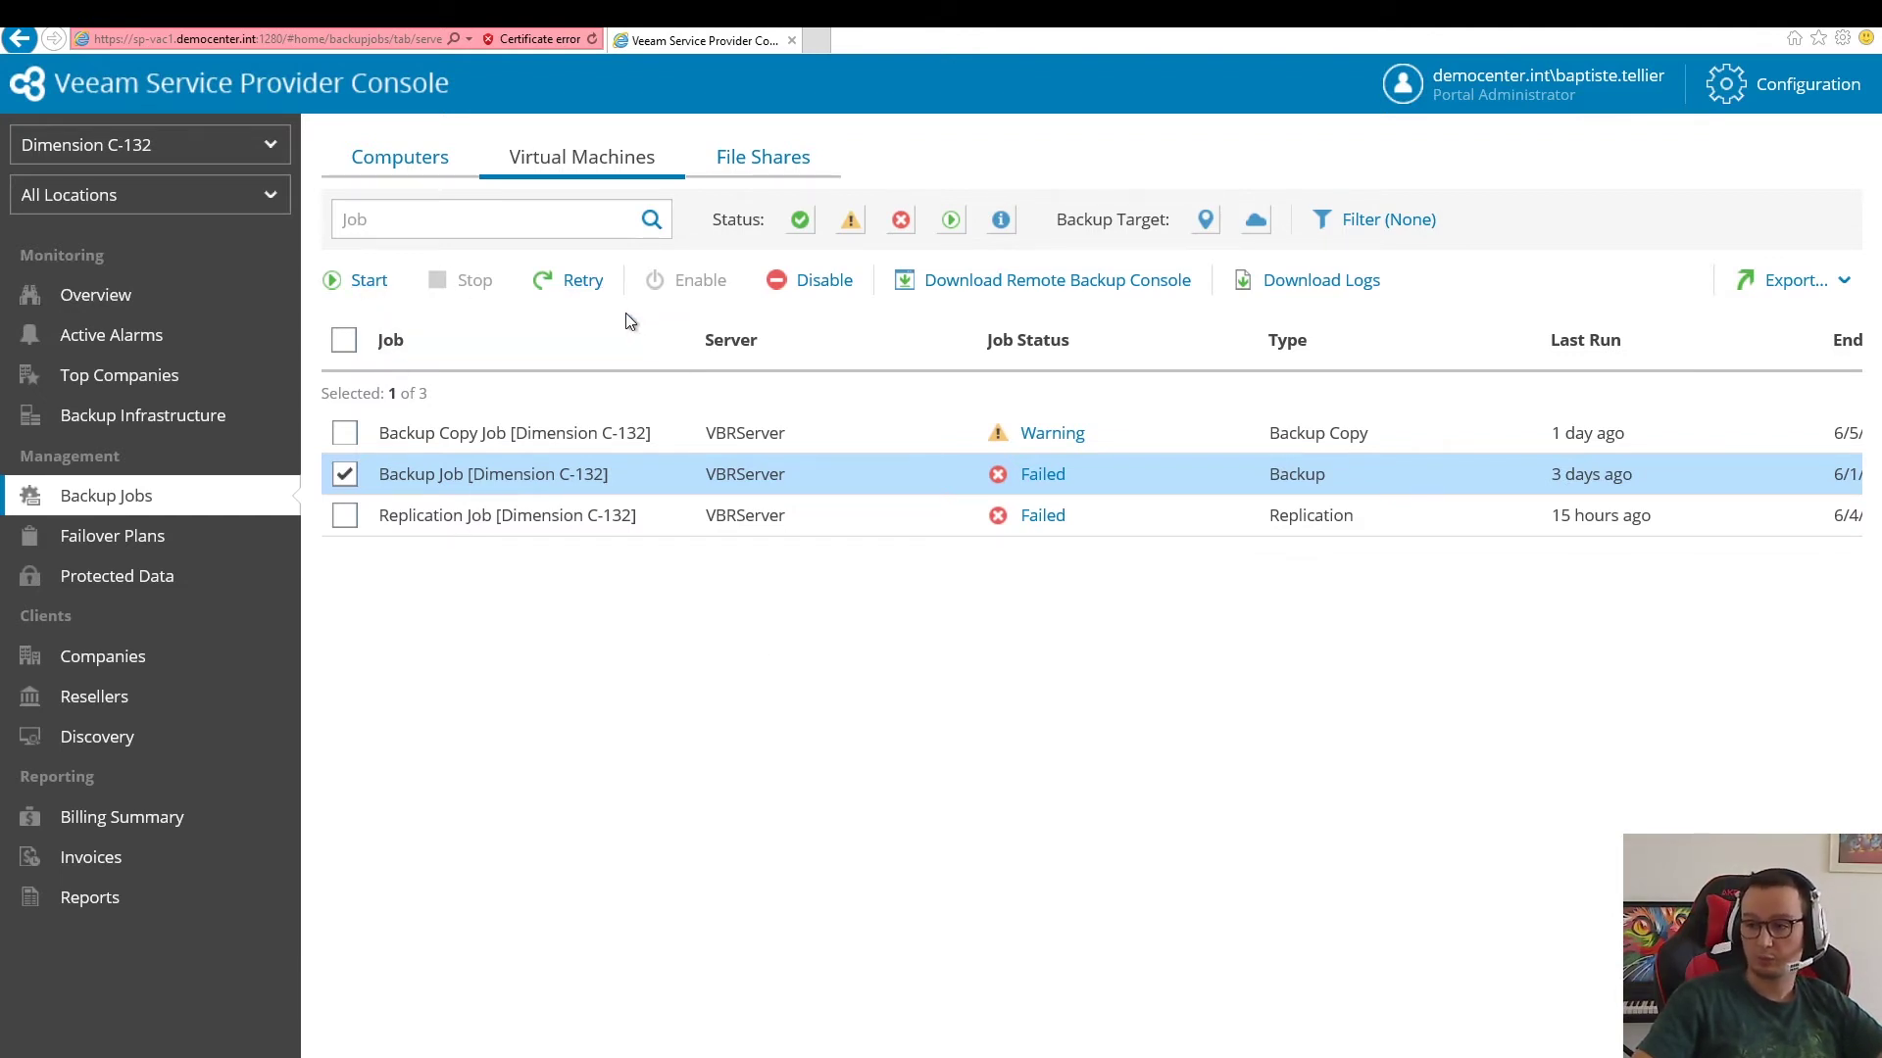
pyautogui.click(1045, 475)
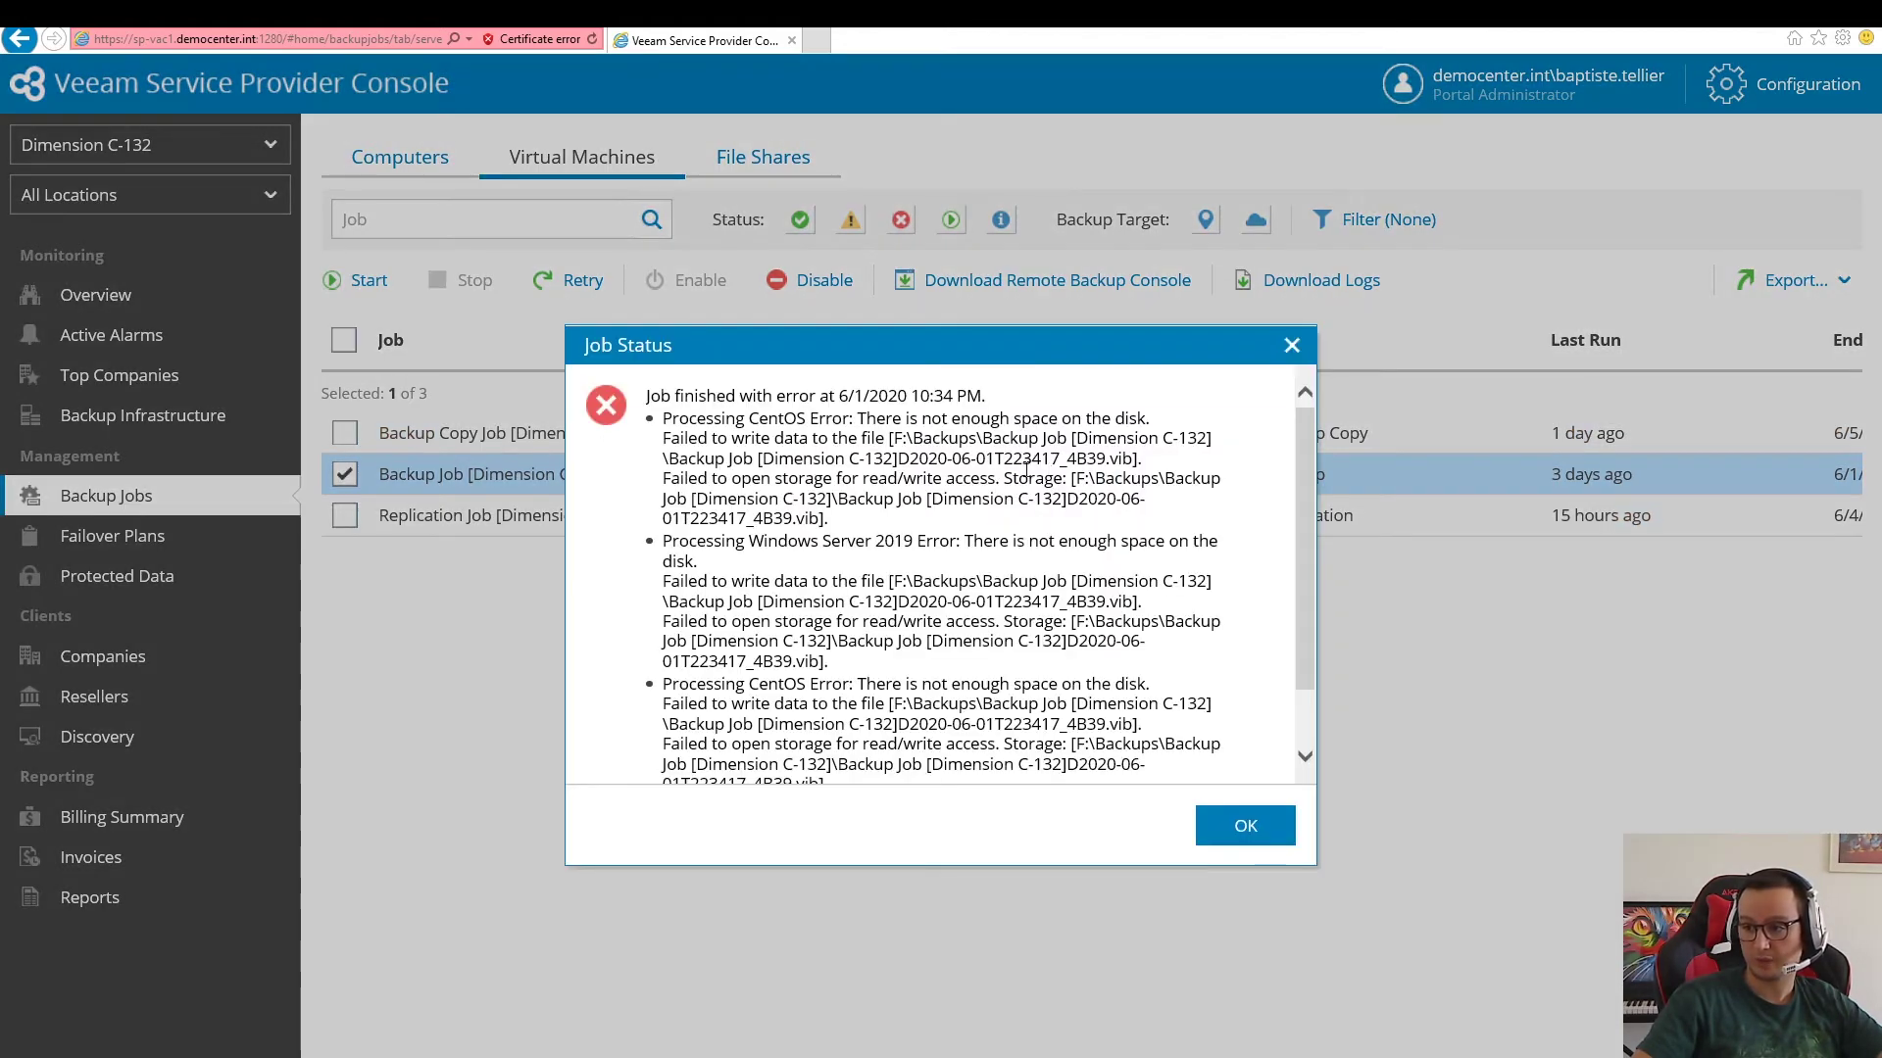
pyautogui.moveTo(1302, 432)
pyautogui.mouseDown()
pyautogui.moveTo(1305, 492)
pyautogui.moveTo(1297, 422)
pyautogui.mouseUp()
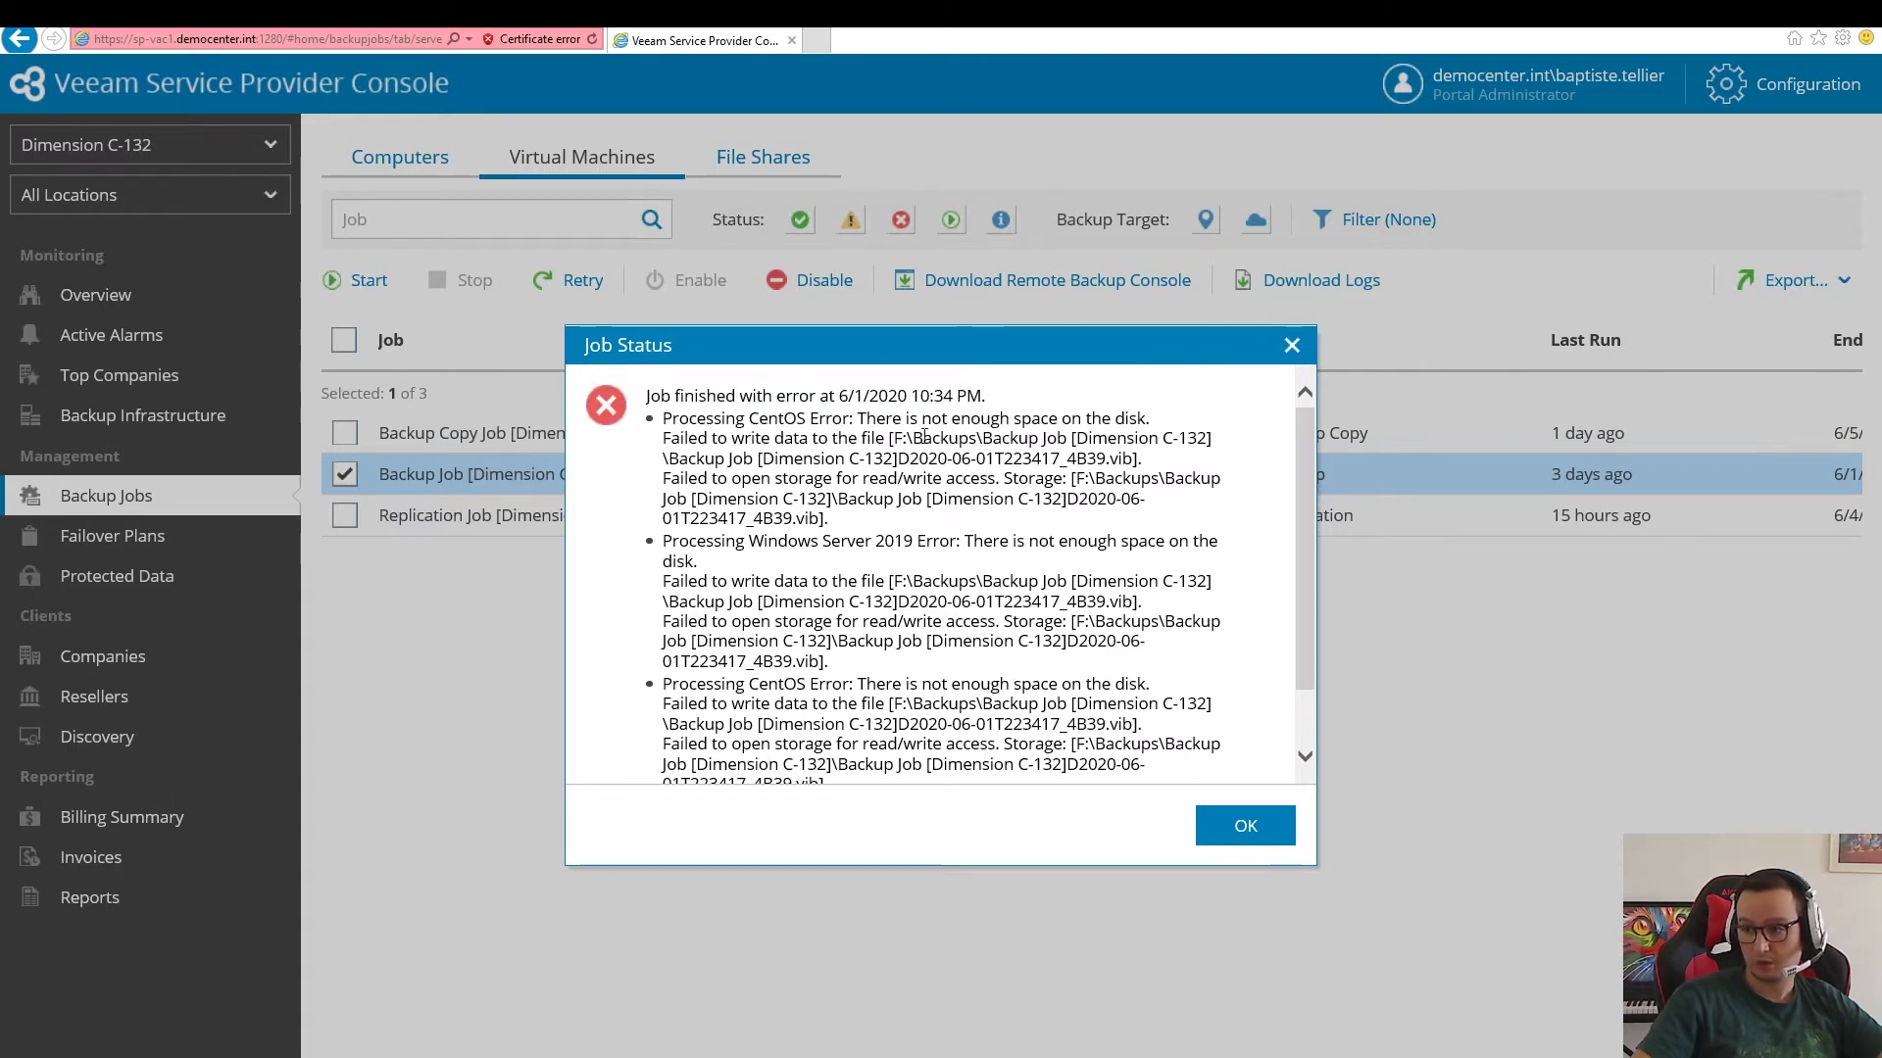
pyautogui.moveTo(1014, 419); pyautogui.dragTo(1185, 425)
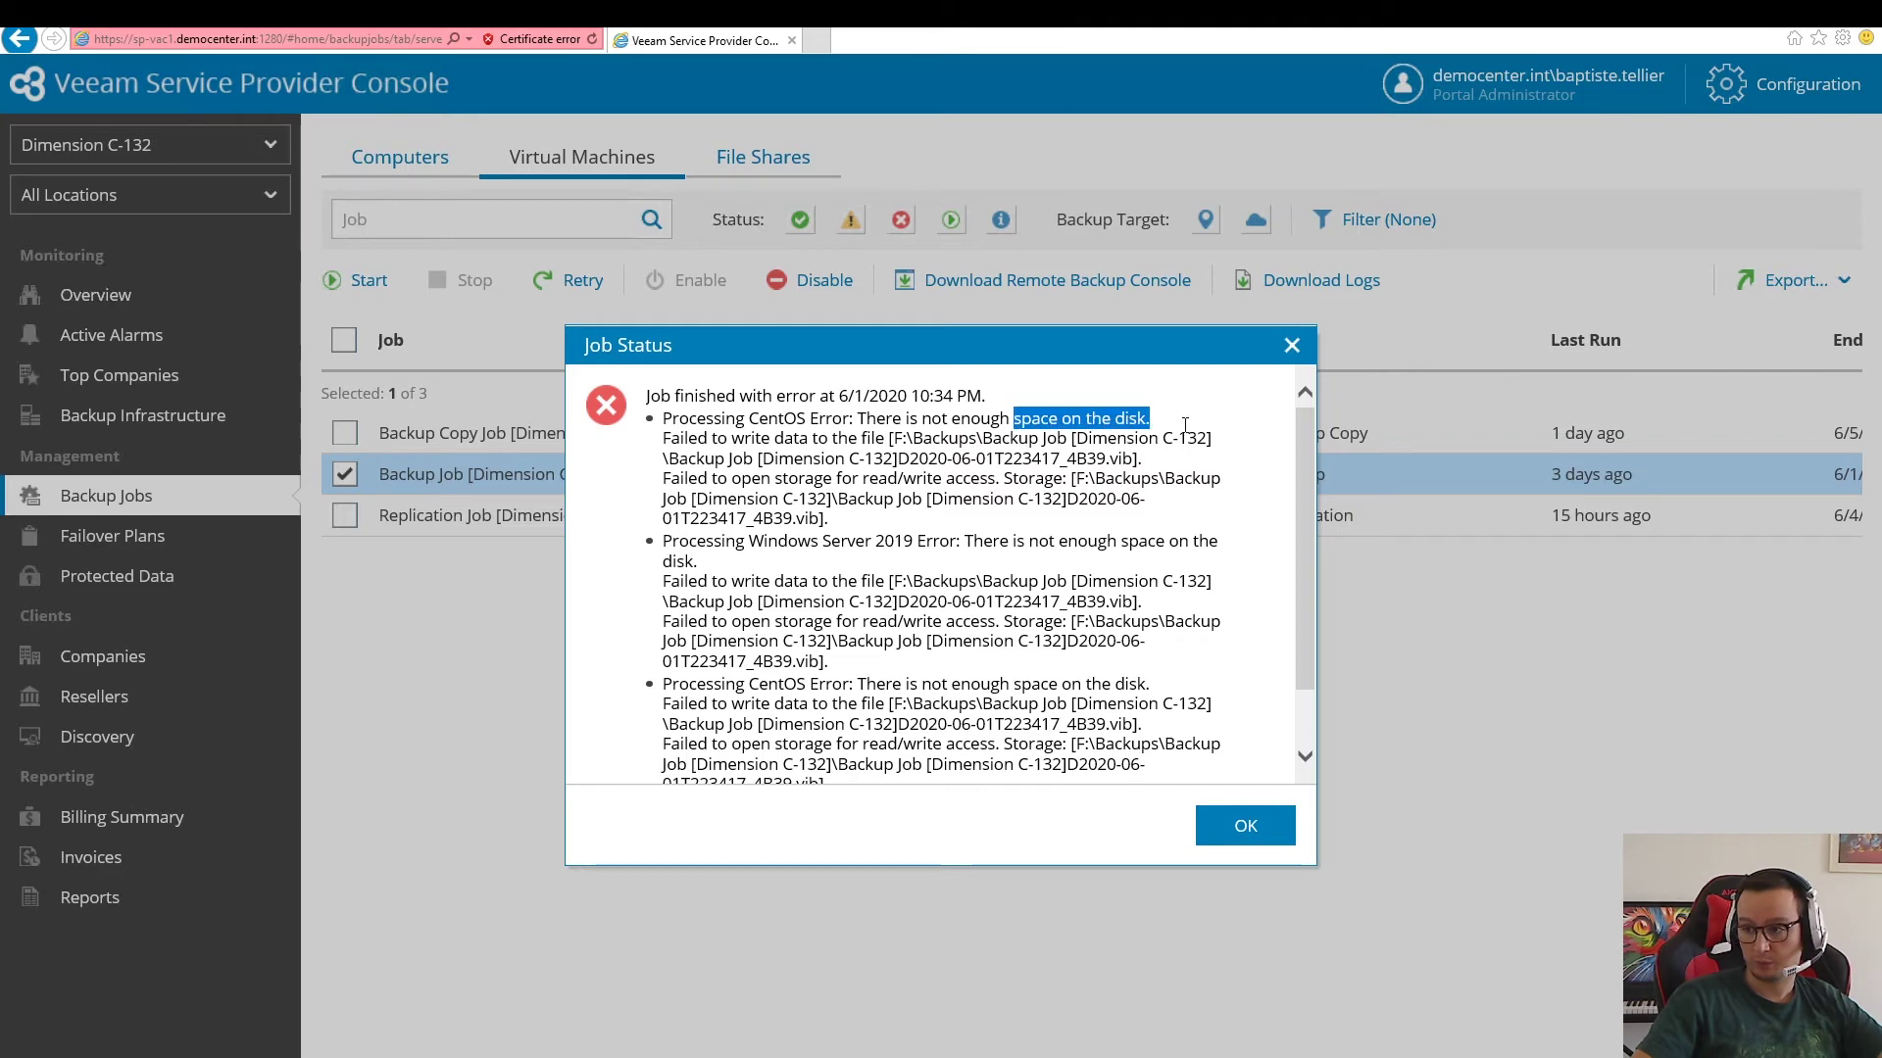
pyautogui.moveTo(1029, 542); pyautogui.dragTo(697, 561)
pyautogui.scroll(-1, 1009, 588)
pyautogui.click(1006, 612)
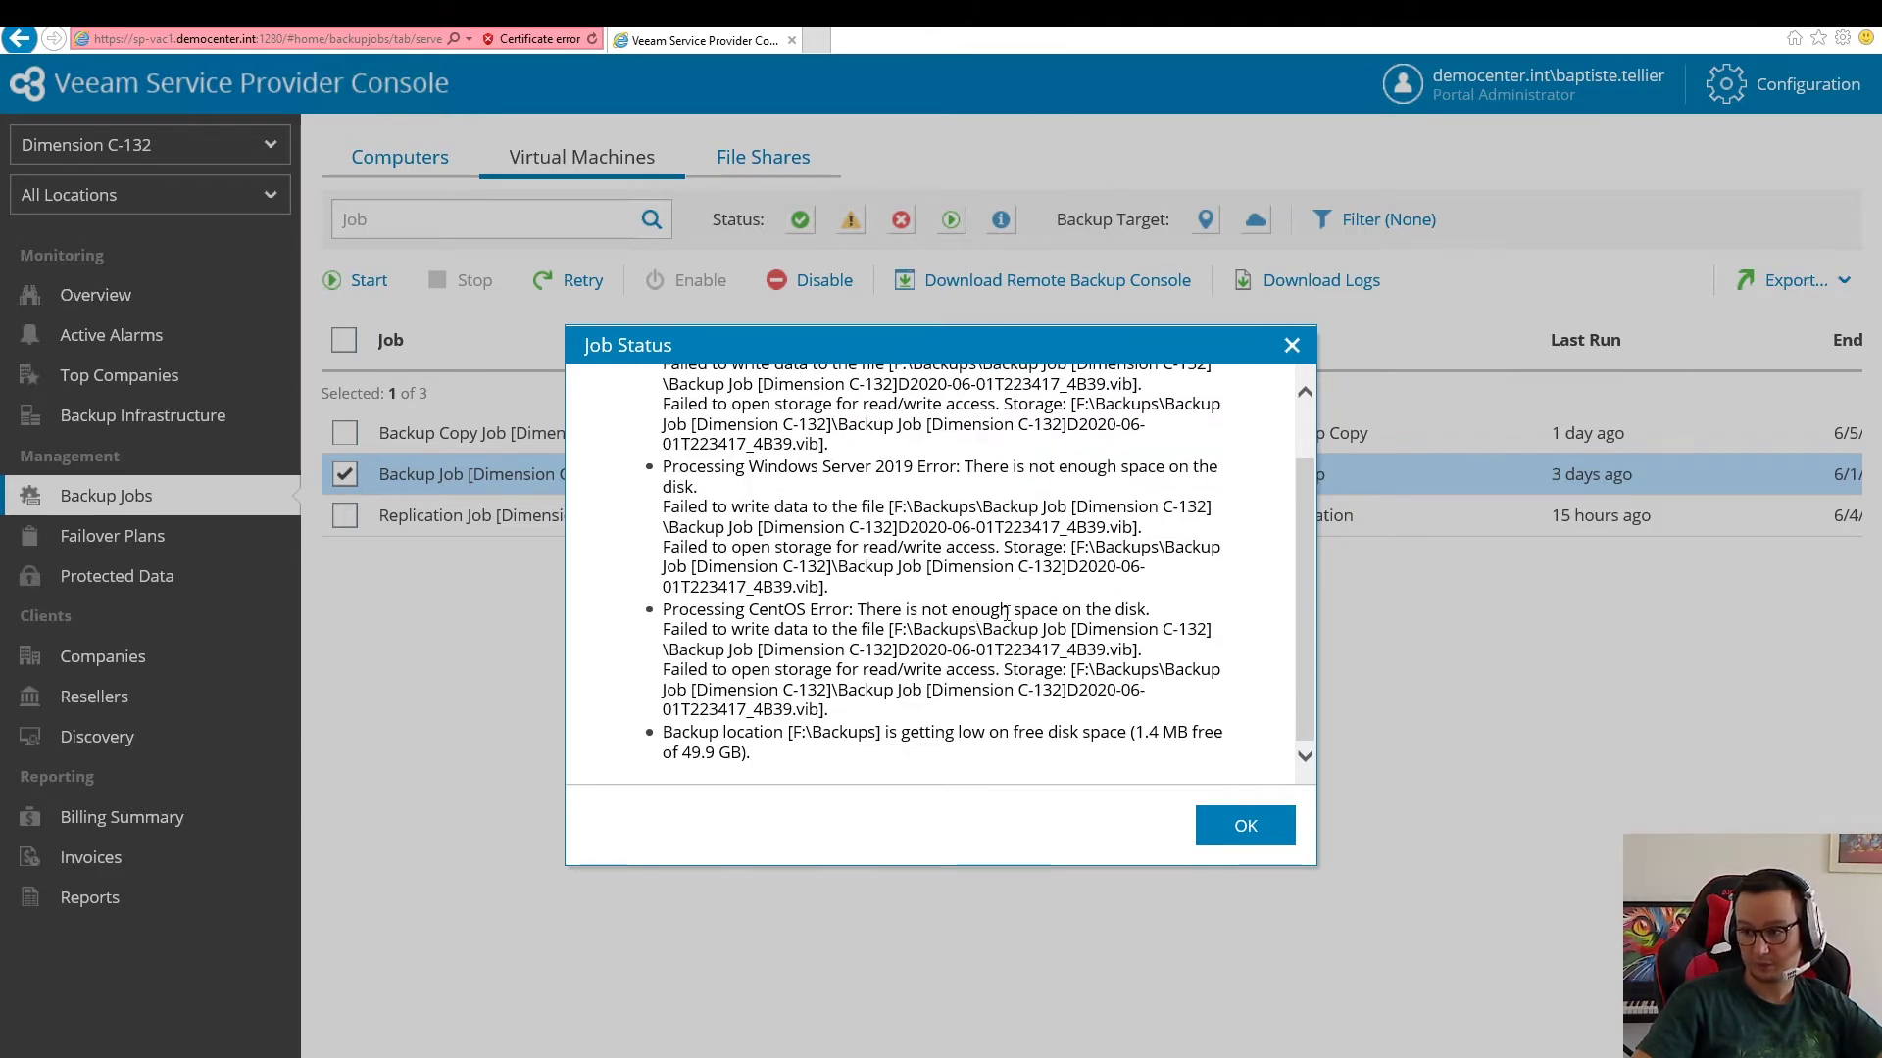
pyautogui.moveTo(1007, 613); pyautogui.dragTo(1152, 635)
pyautogui.moveTo(1205, 756); pyautogui.dragTo(1137, 731)
pyautogui.click(1121, 767)
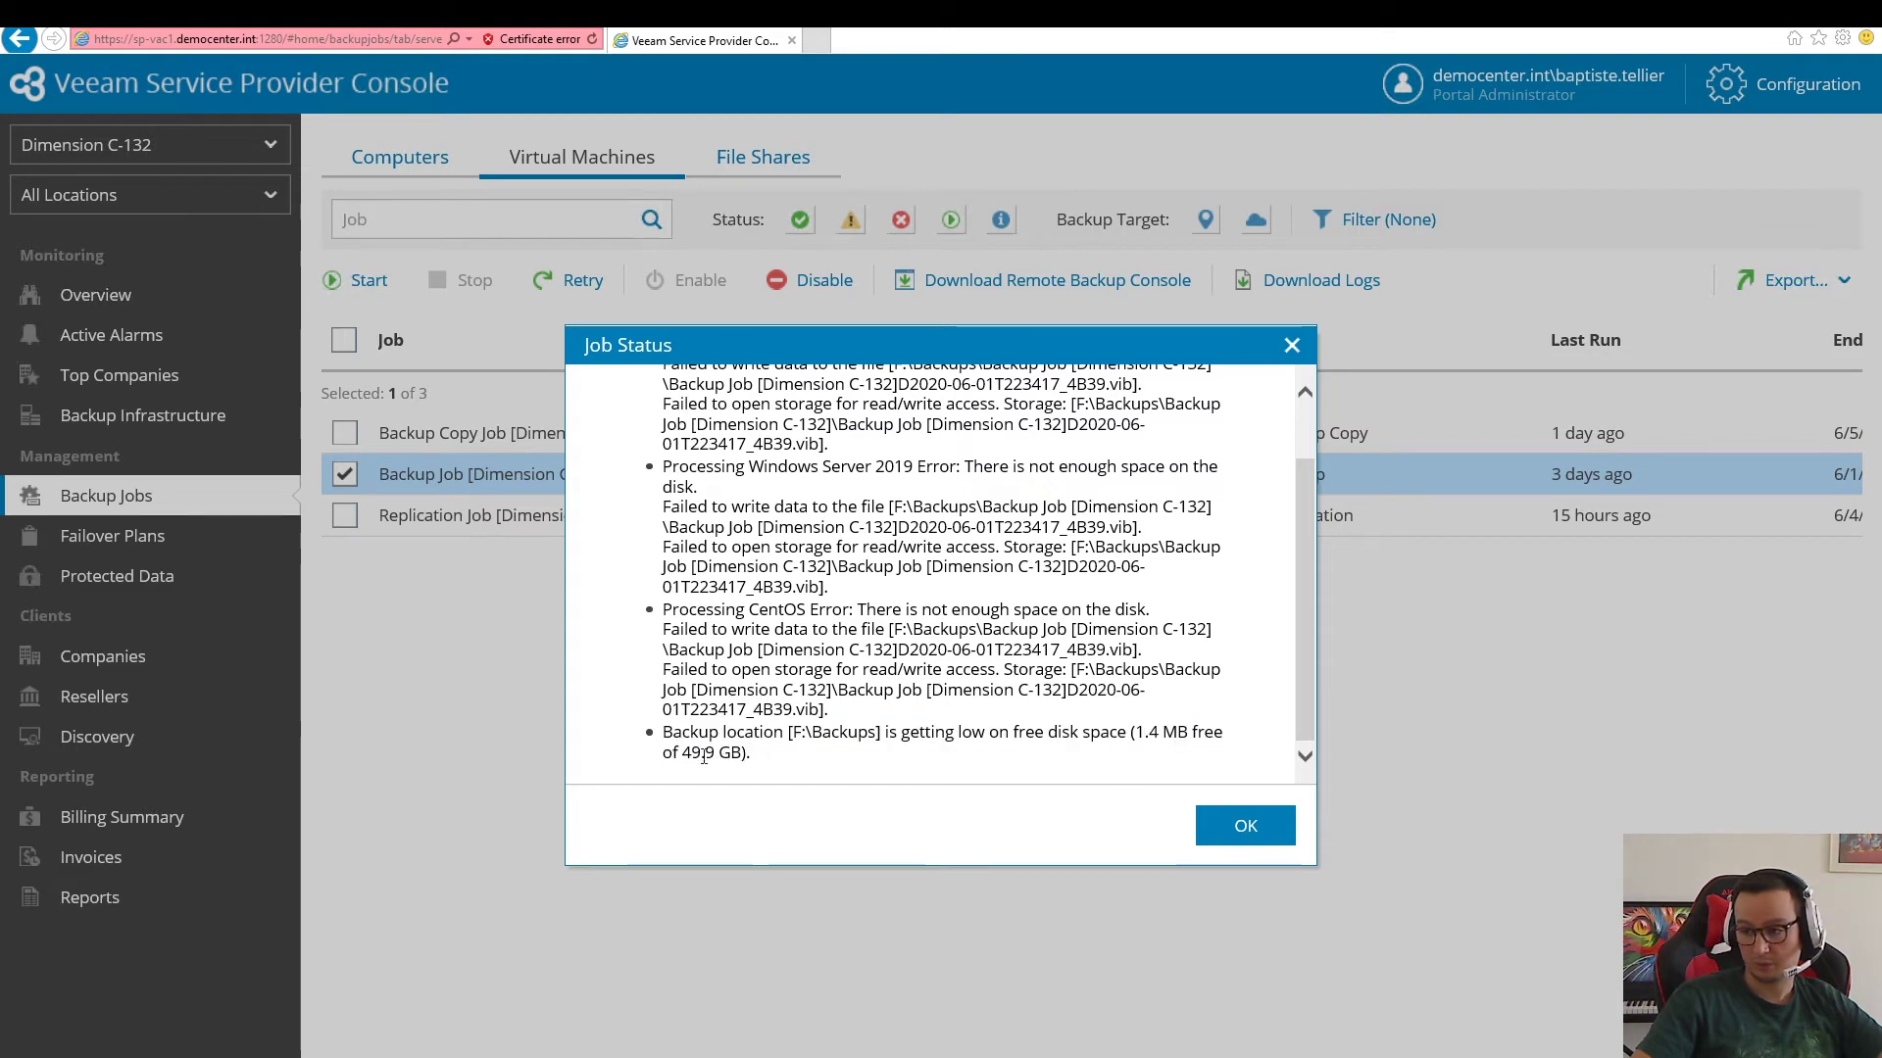
pyautogui.click(1265, 826)
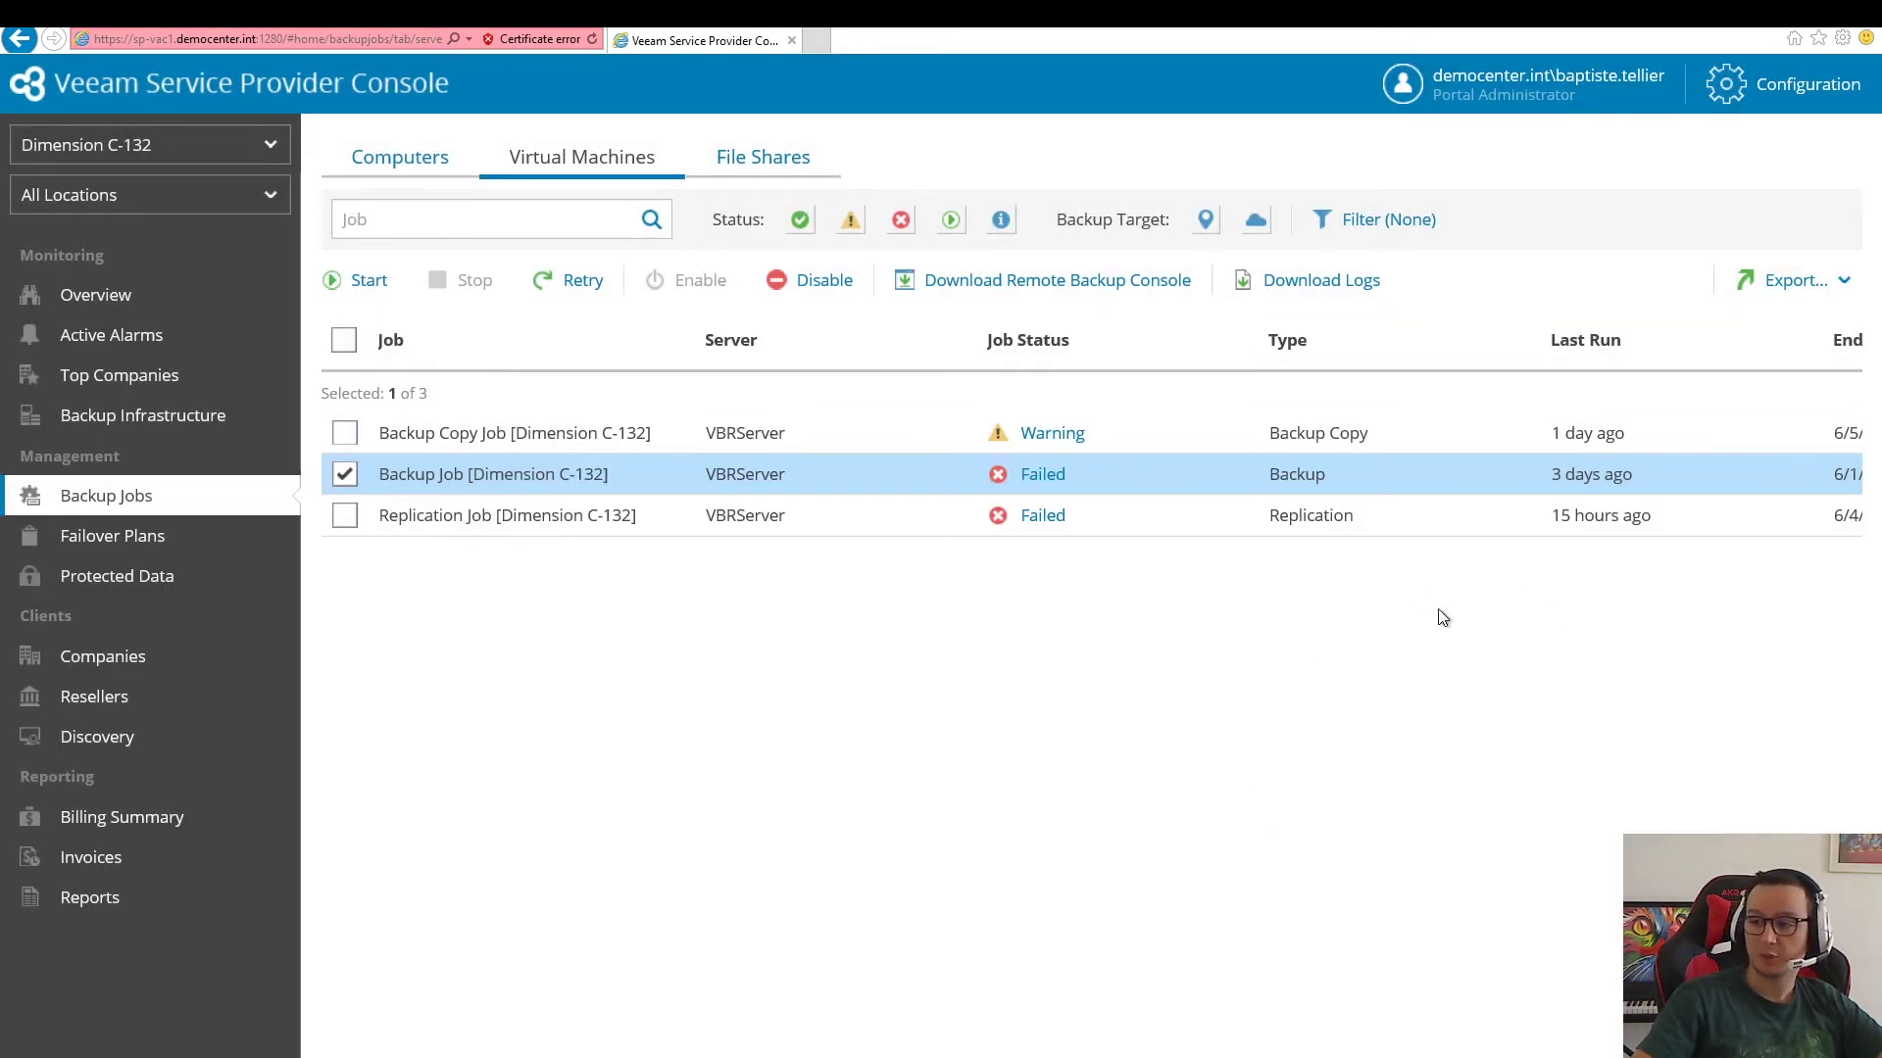
# Step: Review the time period options for downloading the backup job's logs, cancel the download and keep the job selected
pyautogui.click(1328, 293)
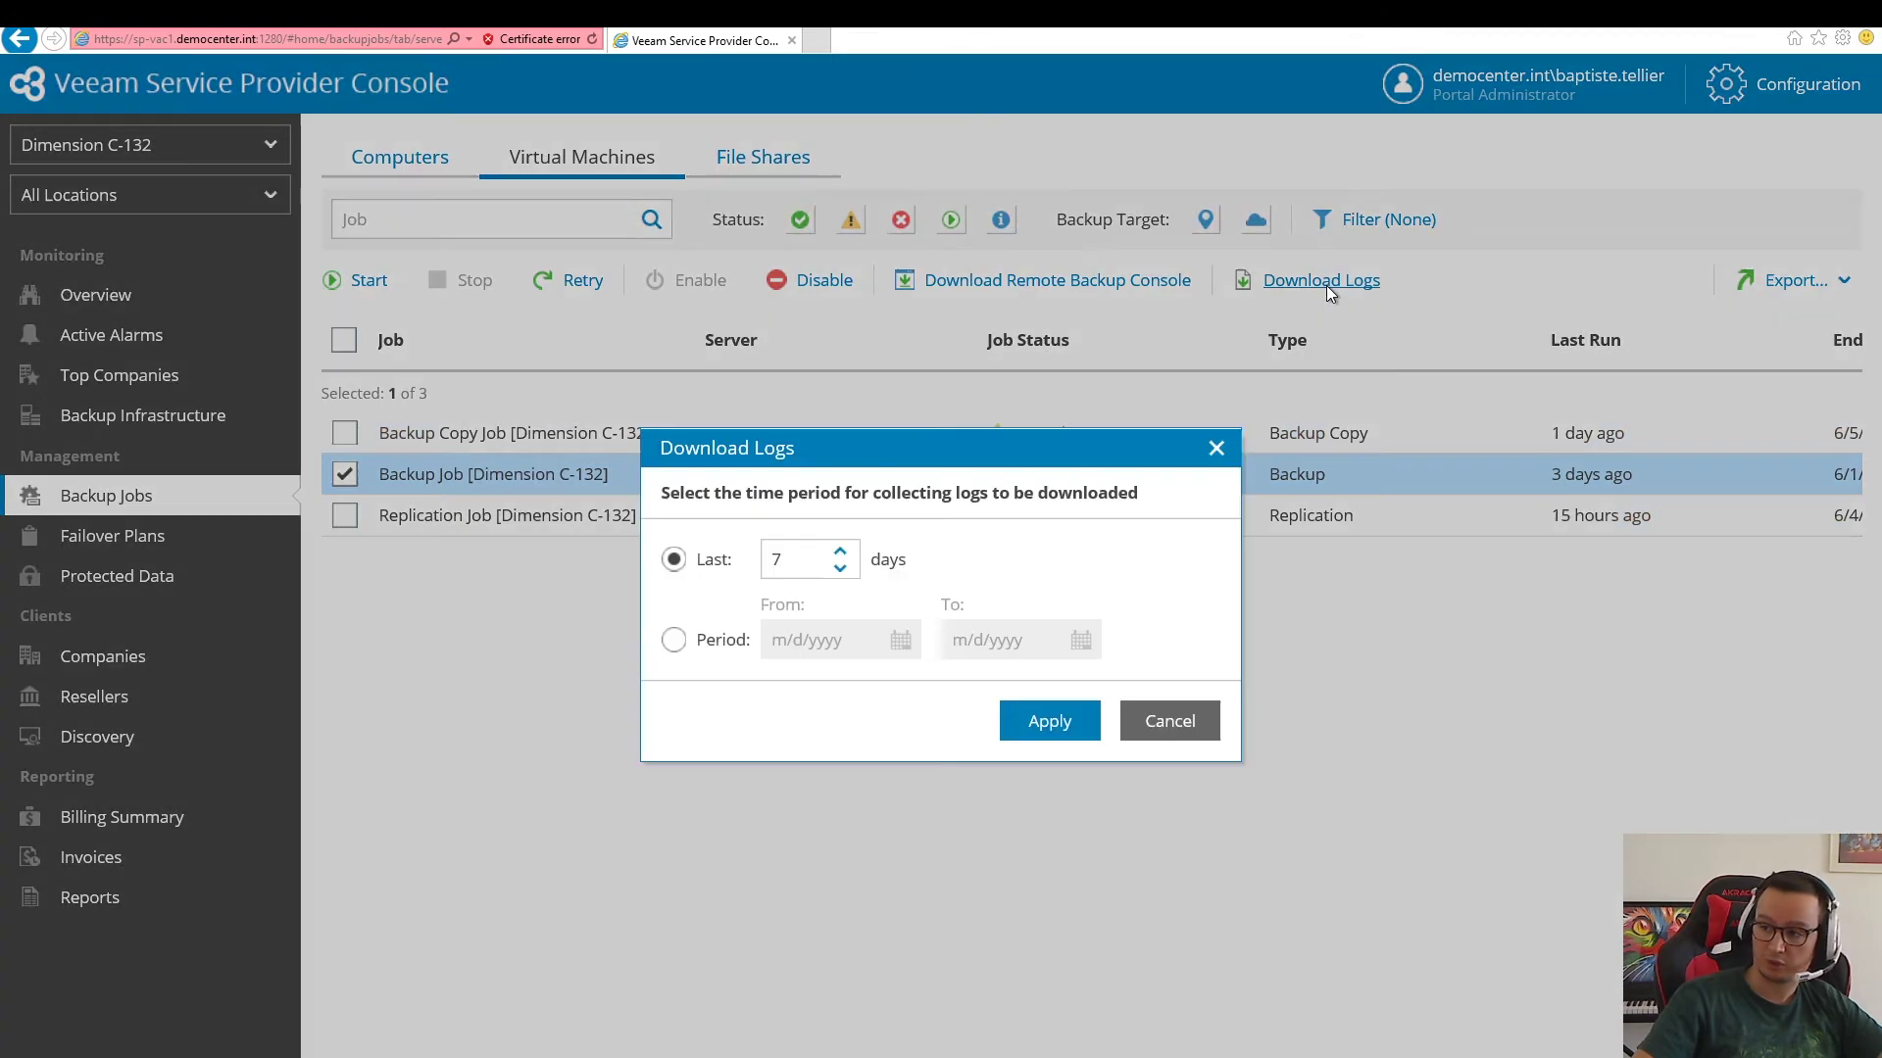
pyautogui.click(795, 559)
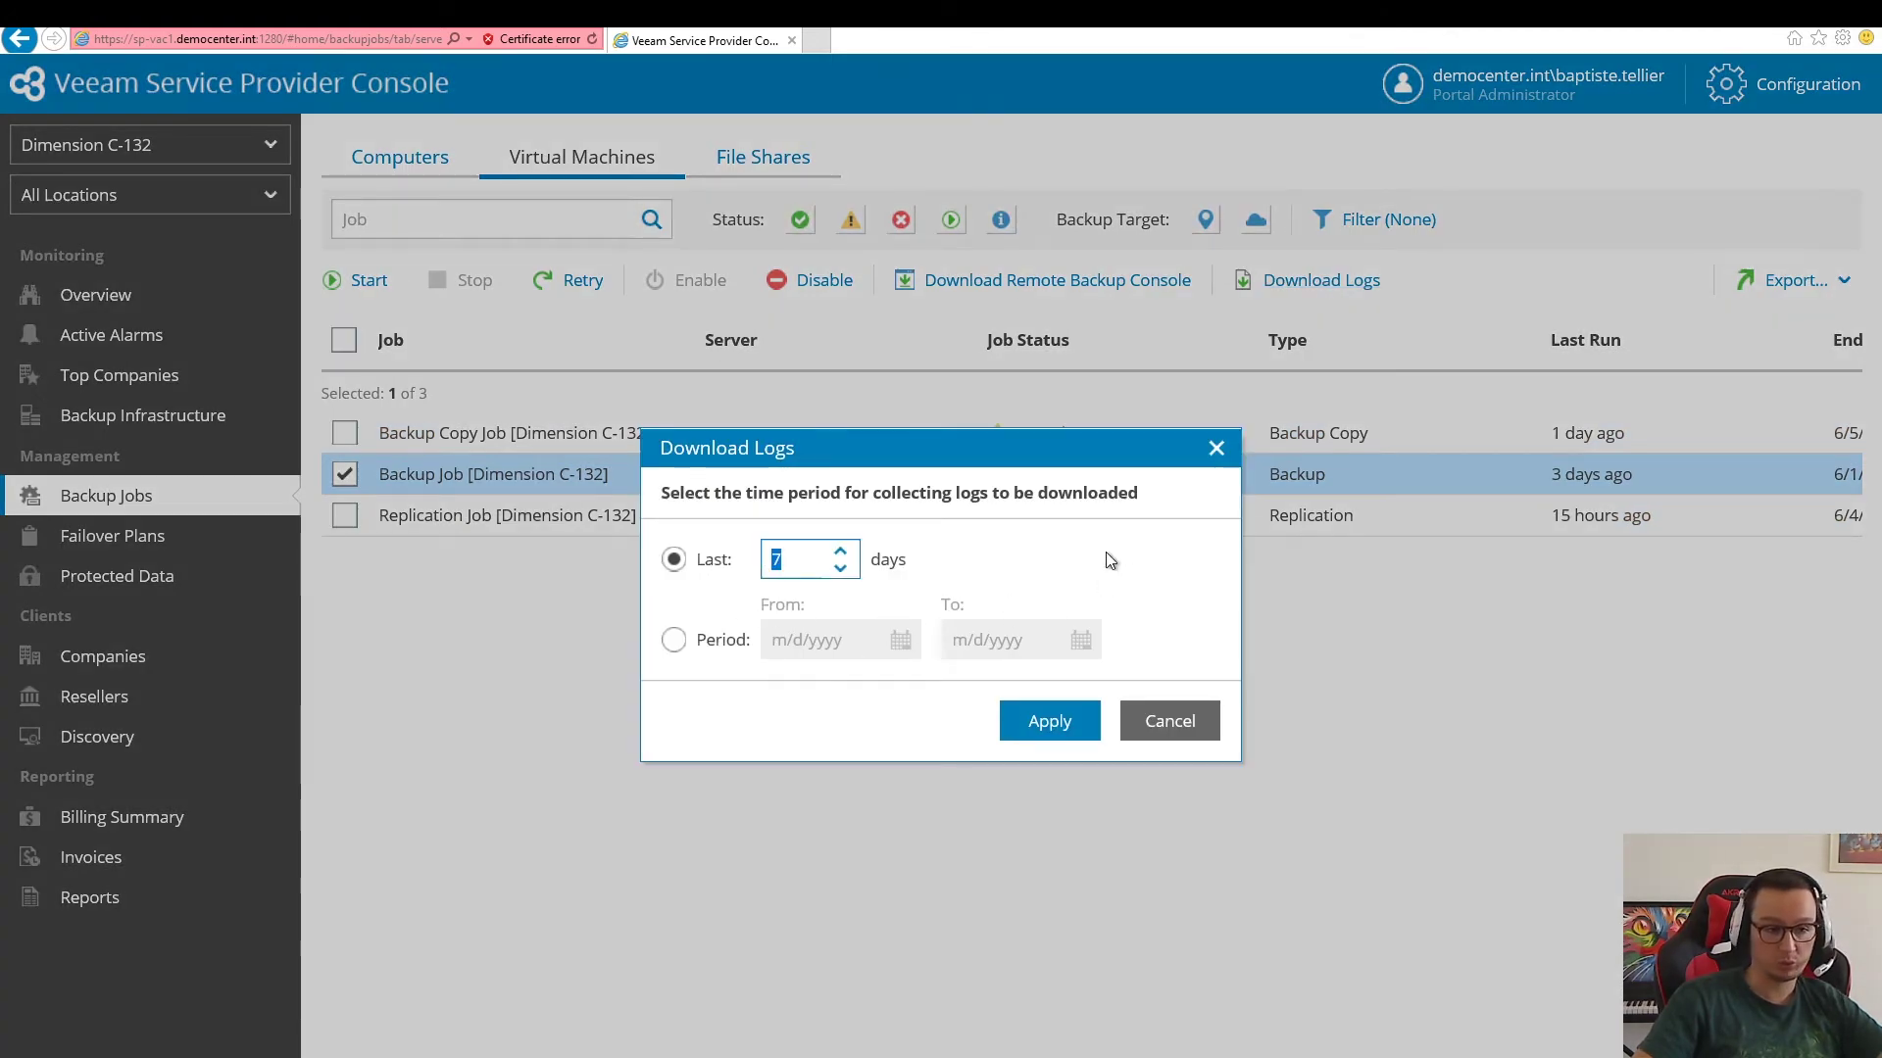
pyautogui.click(1142, 719)
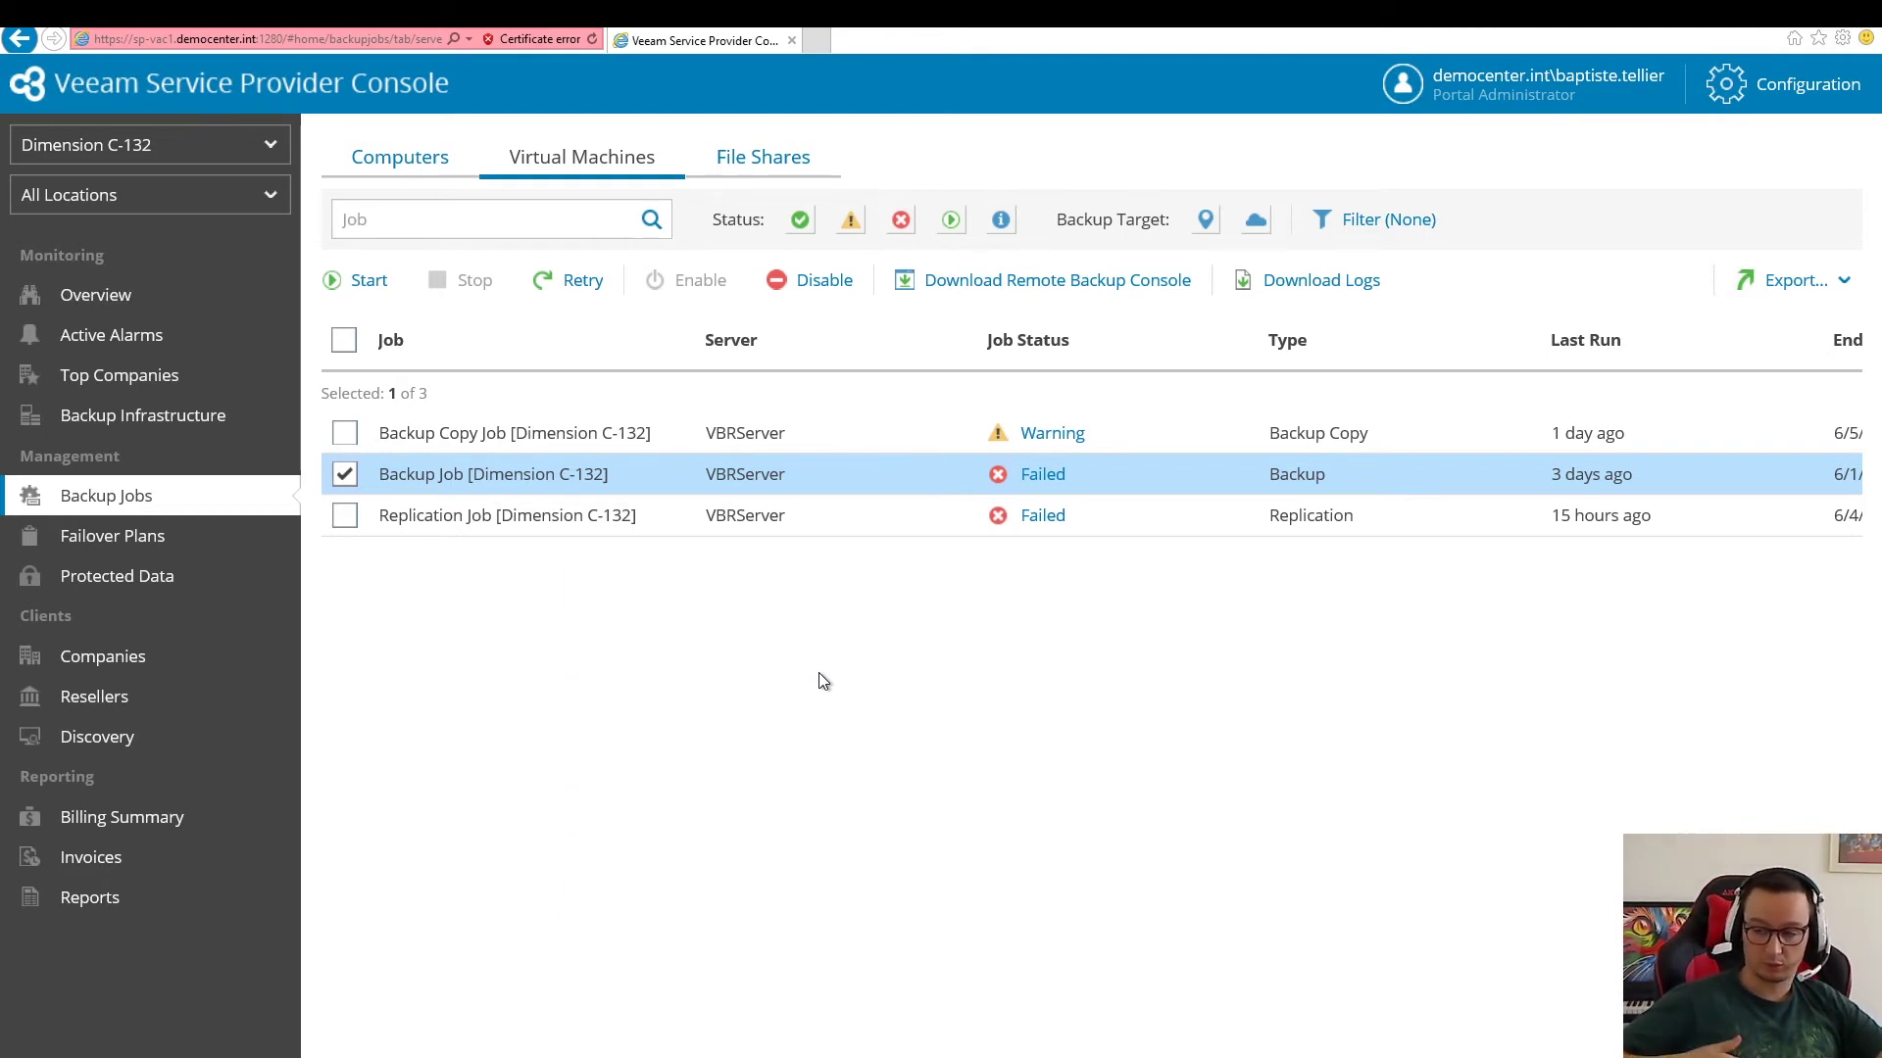
pyautogui.click(344, 475)
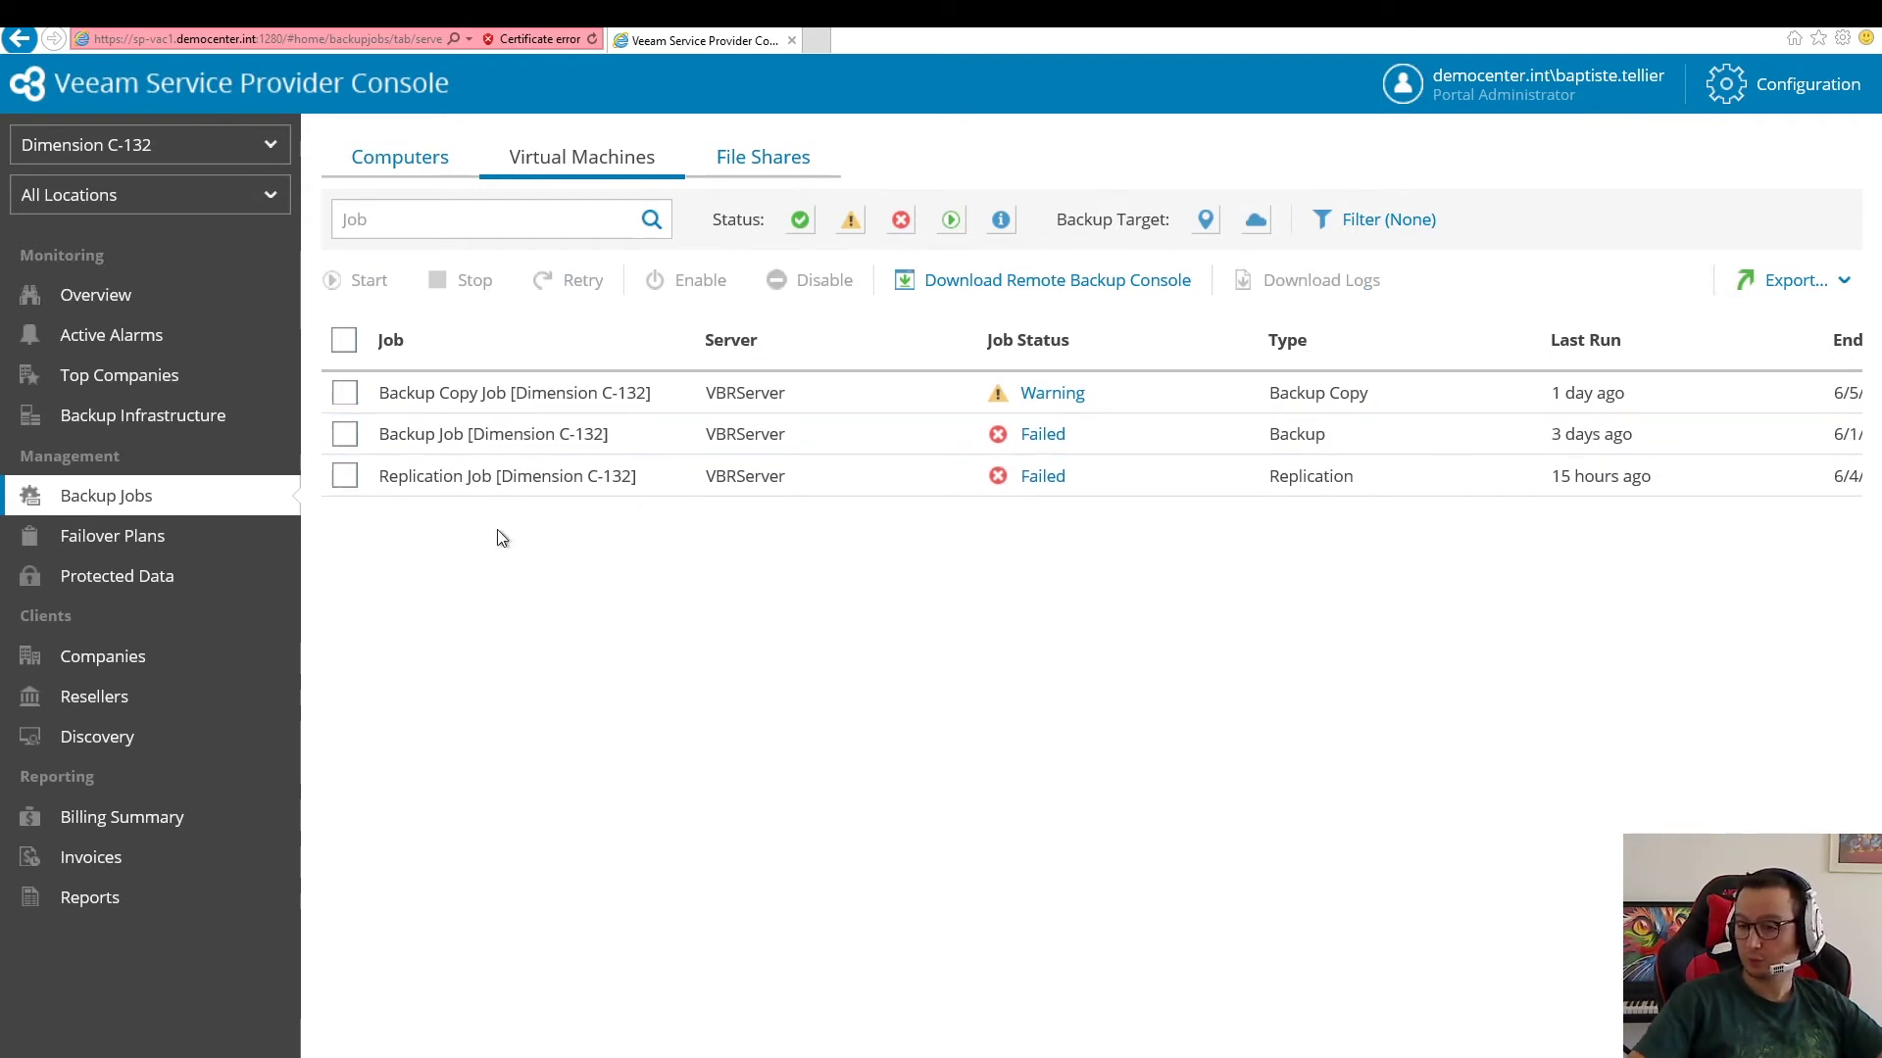
pyautogui.click(345, 434)
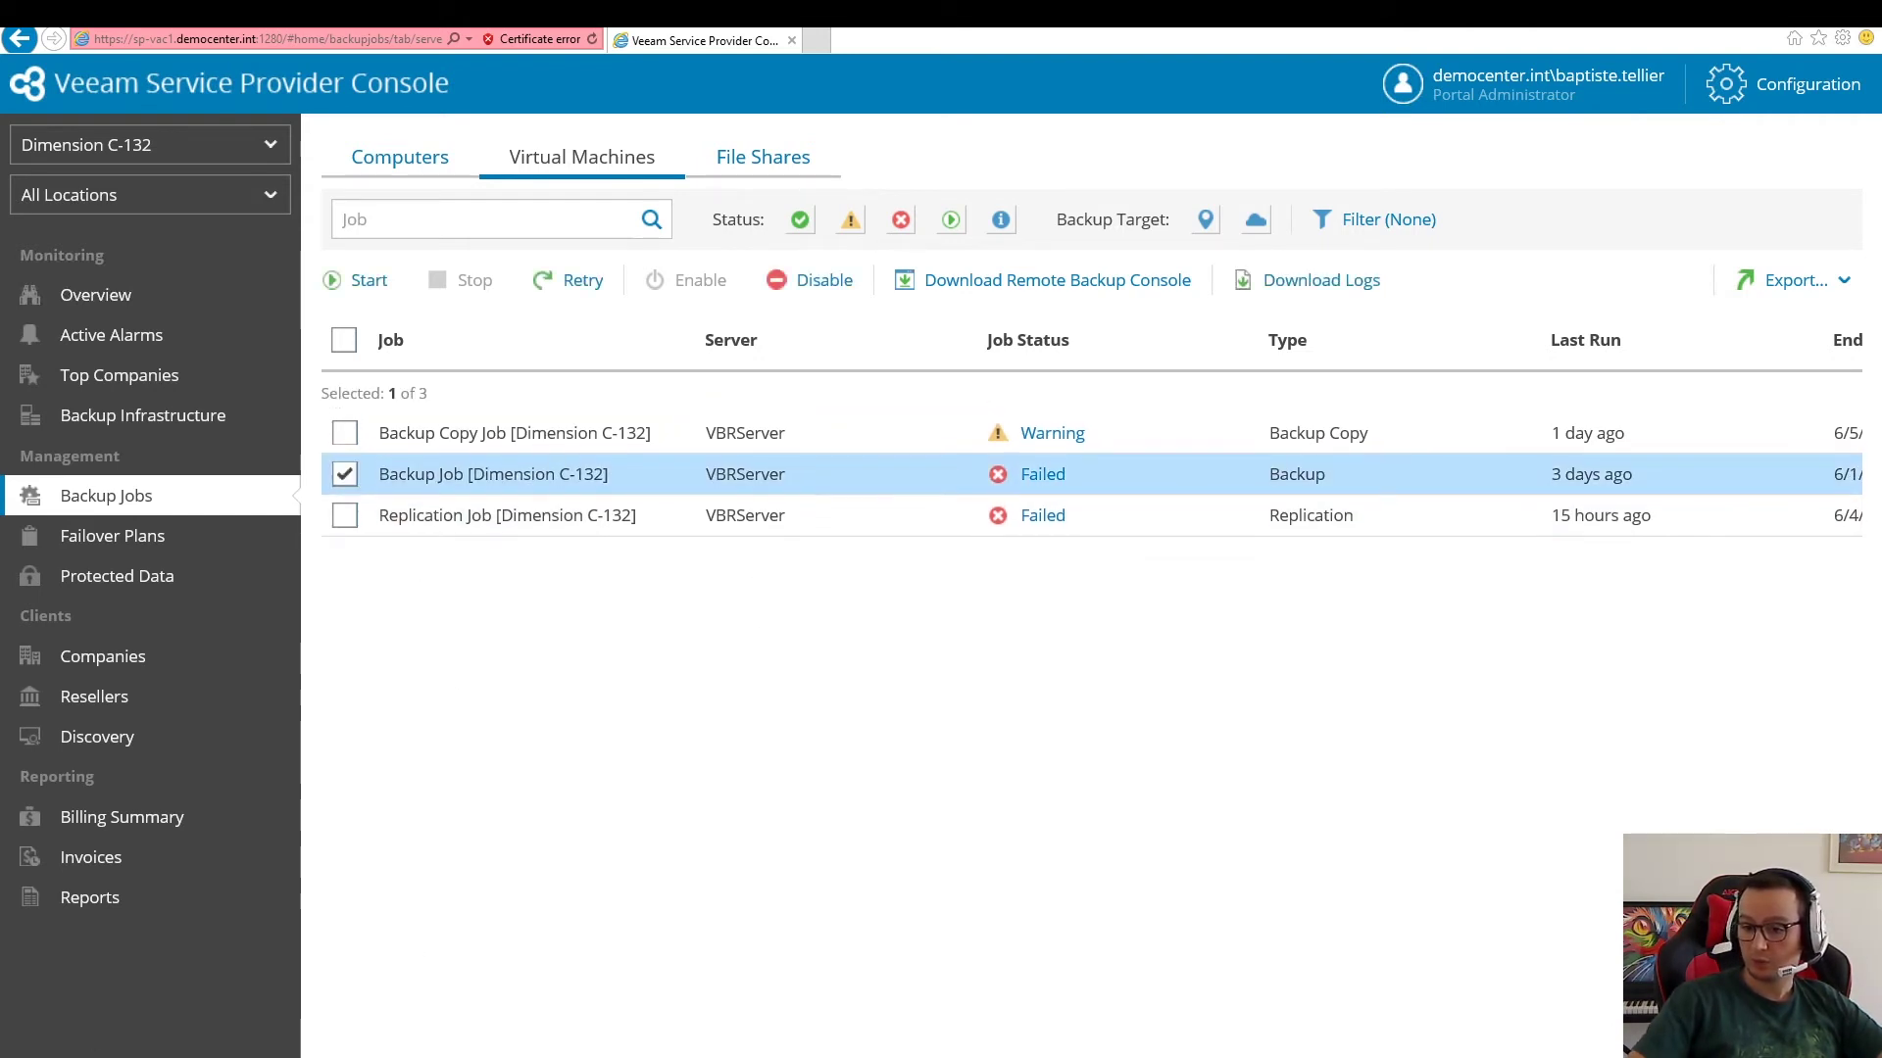
# Step: Search the installed programs for "remote console" and "veeam remote"
pyautogui.press('super')
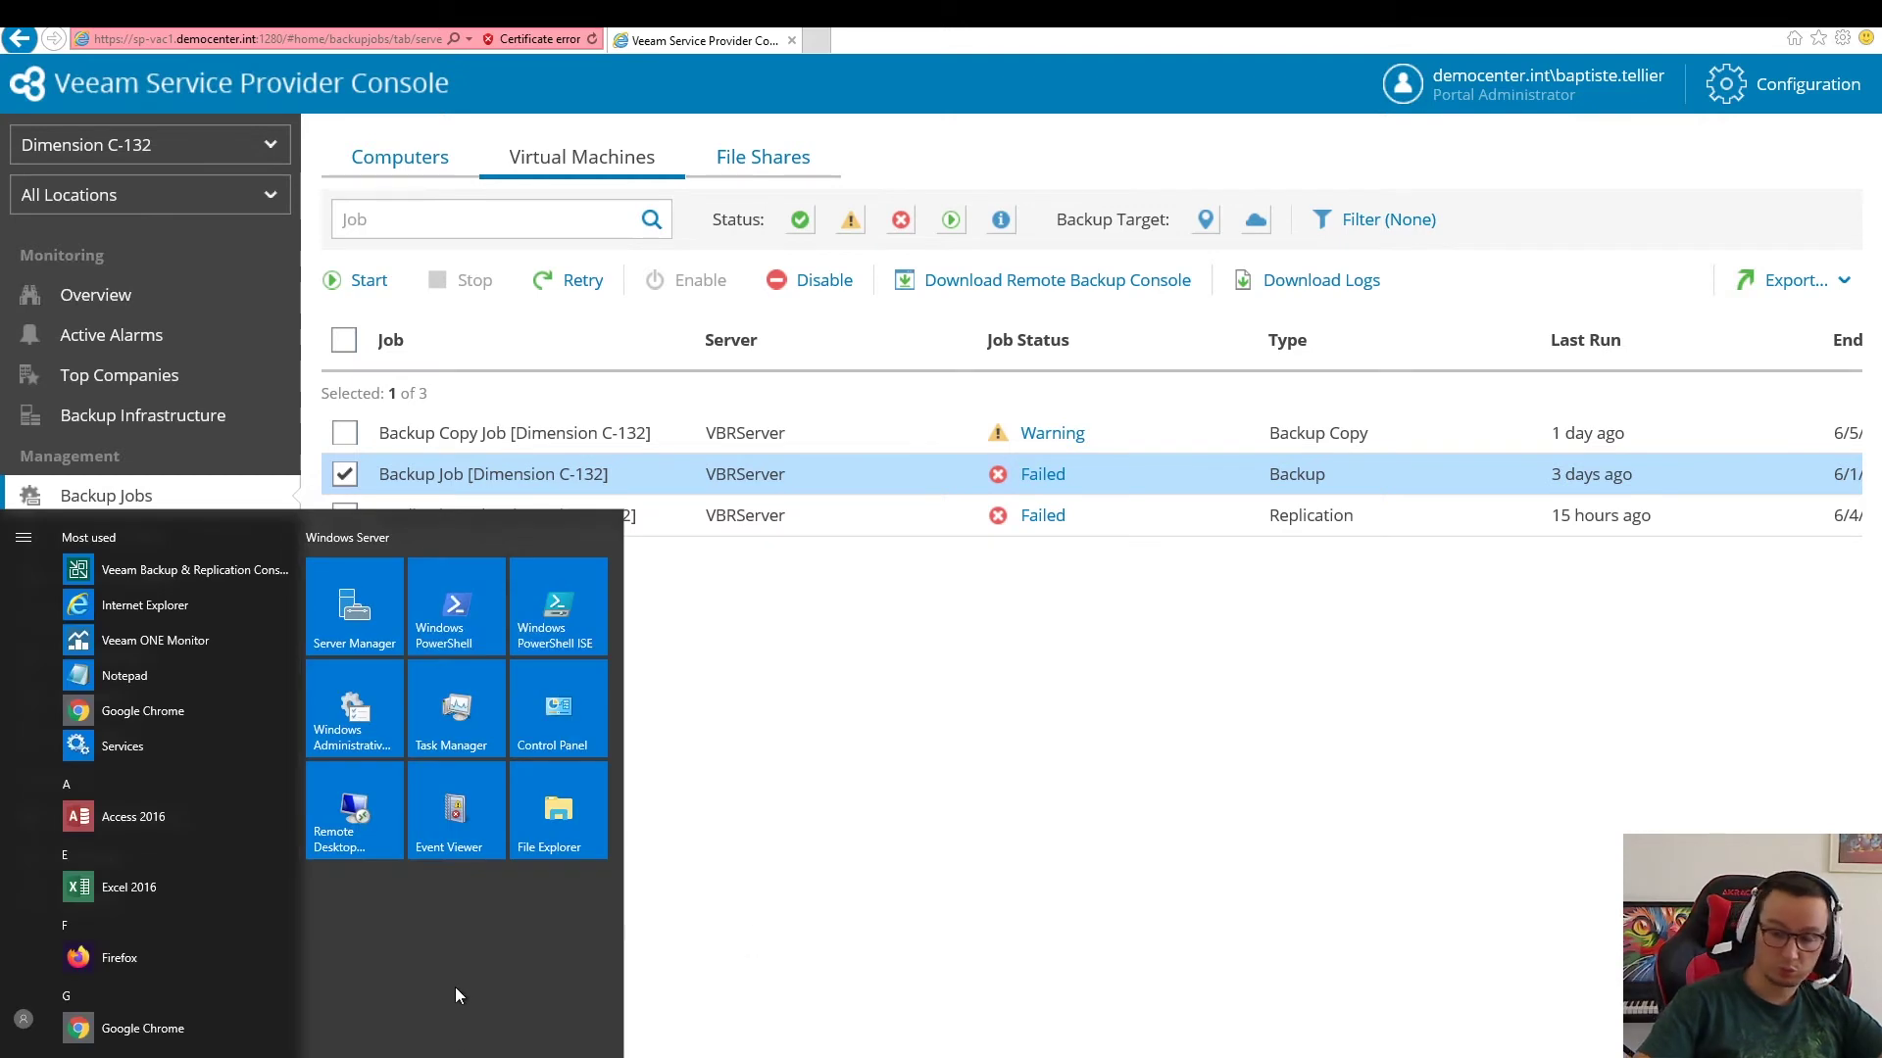
pyautogui.write('remote')
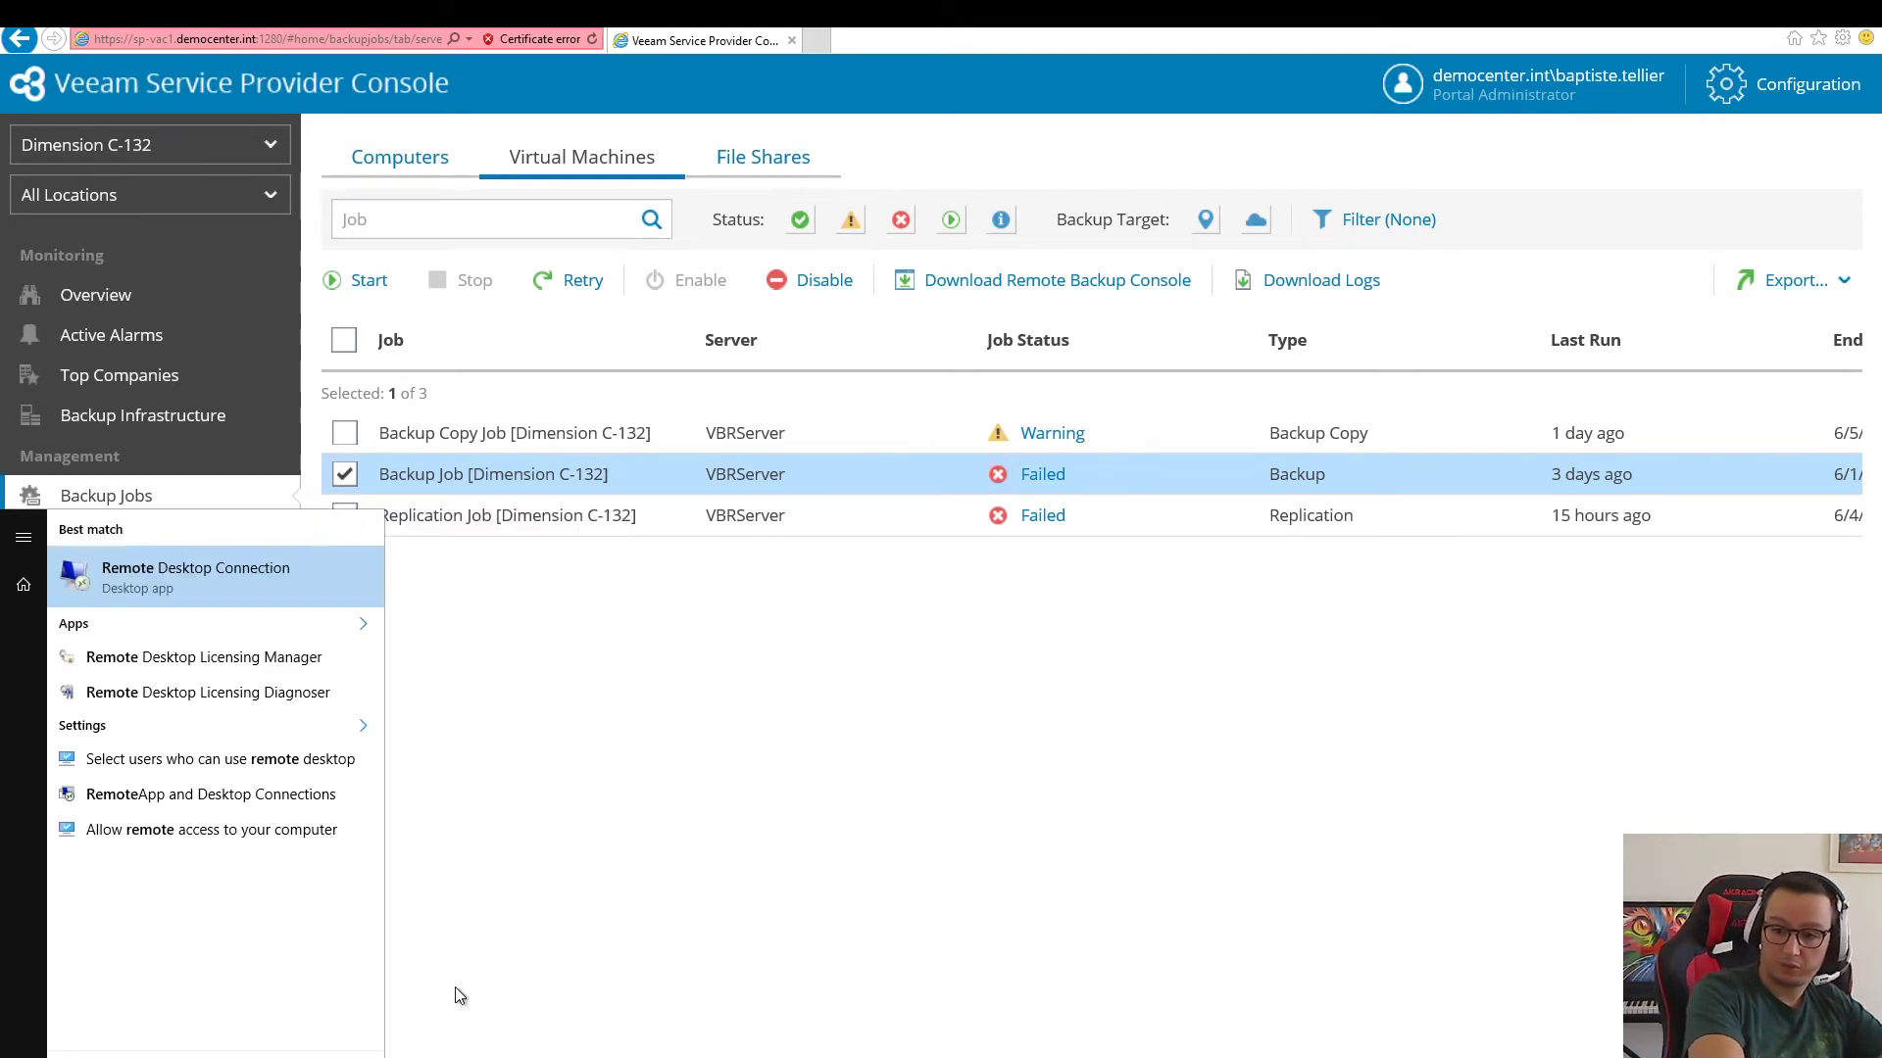
pyautogui.write(' console')
pyautogui.hotkey('ctrl', 'a')
pyautogui.write('veeam remote')
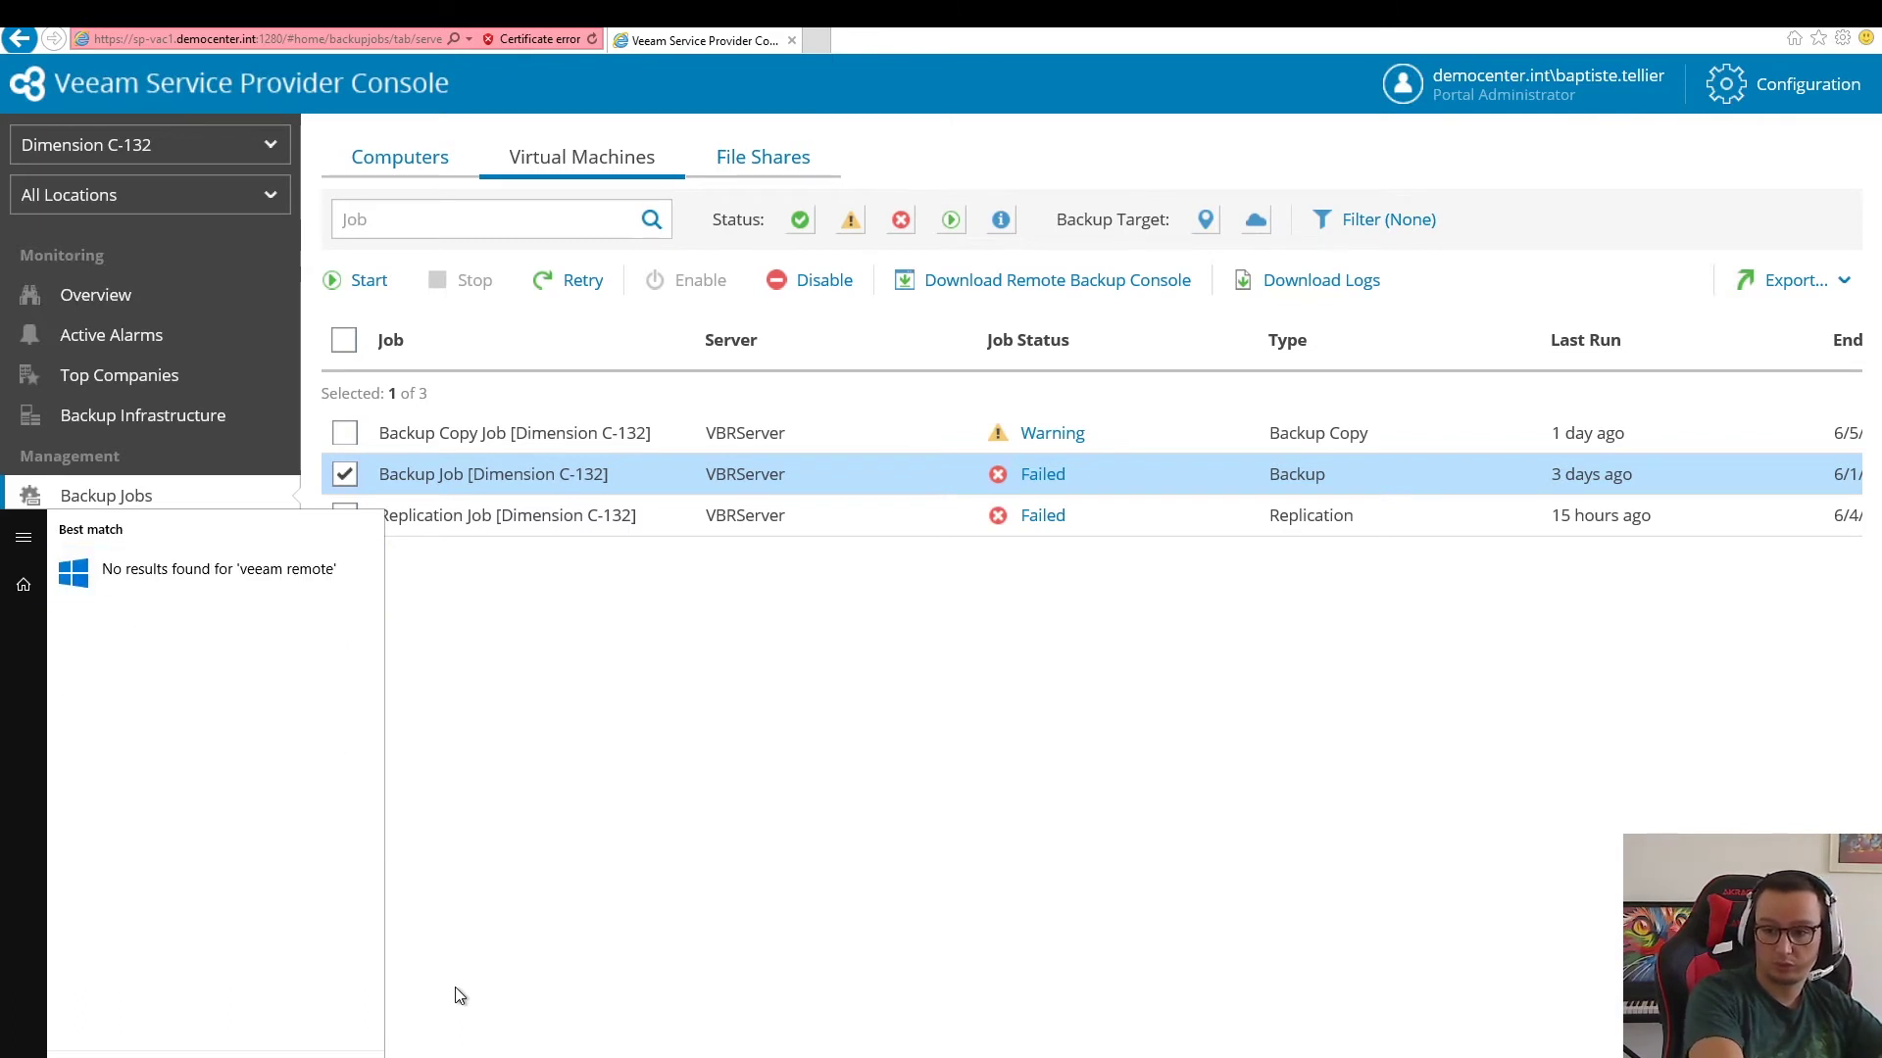
pyautogui.click(457, 996)
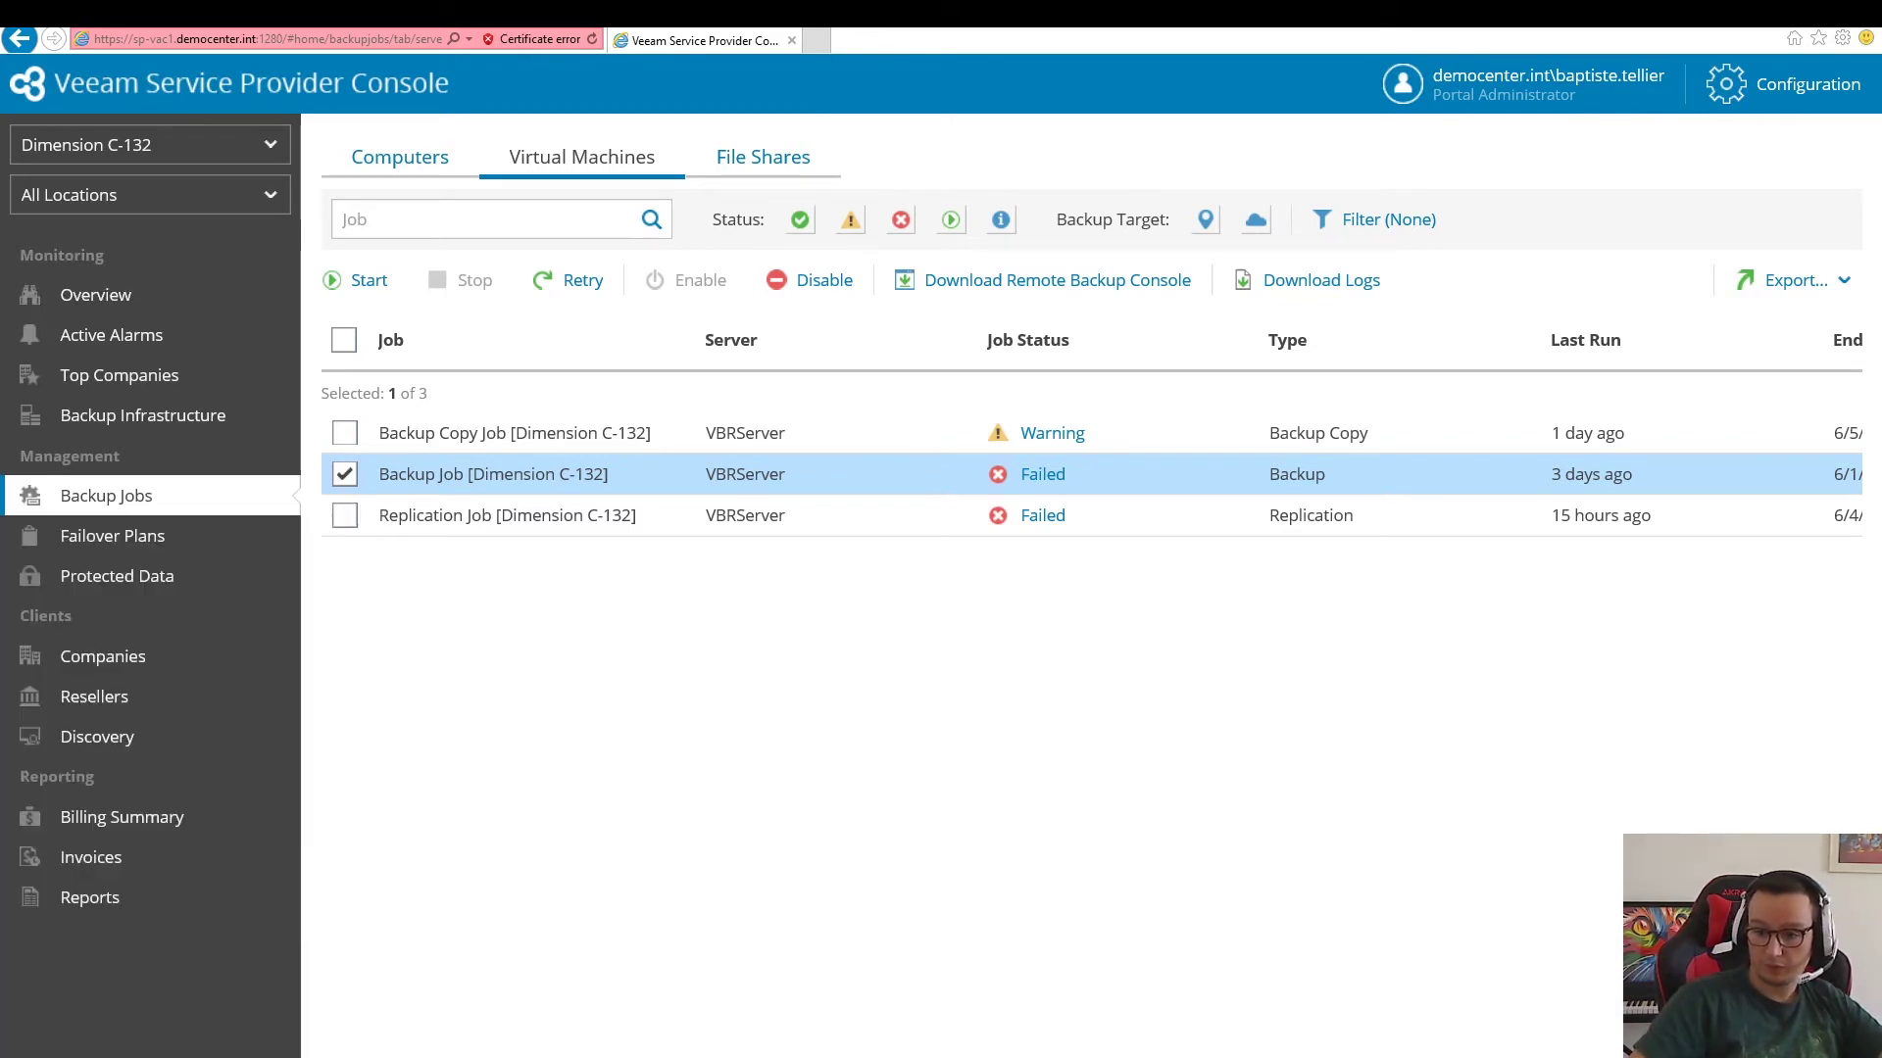
# Step: Switch to the Veeam Backup & Replication 10 remote console login and open its Cloud Connect server connection settings
pyautogui.press('super')
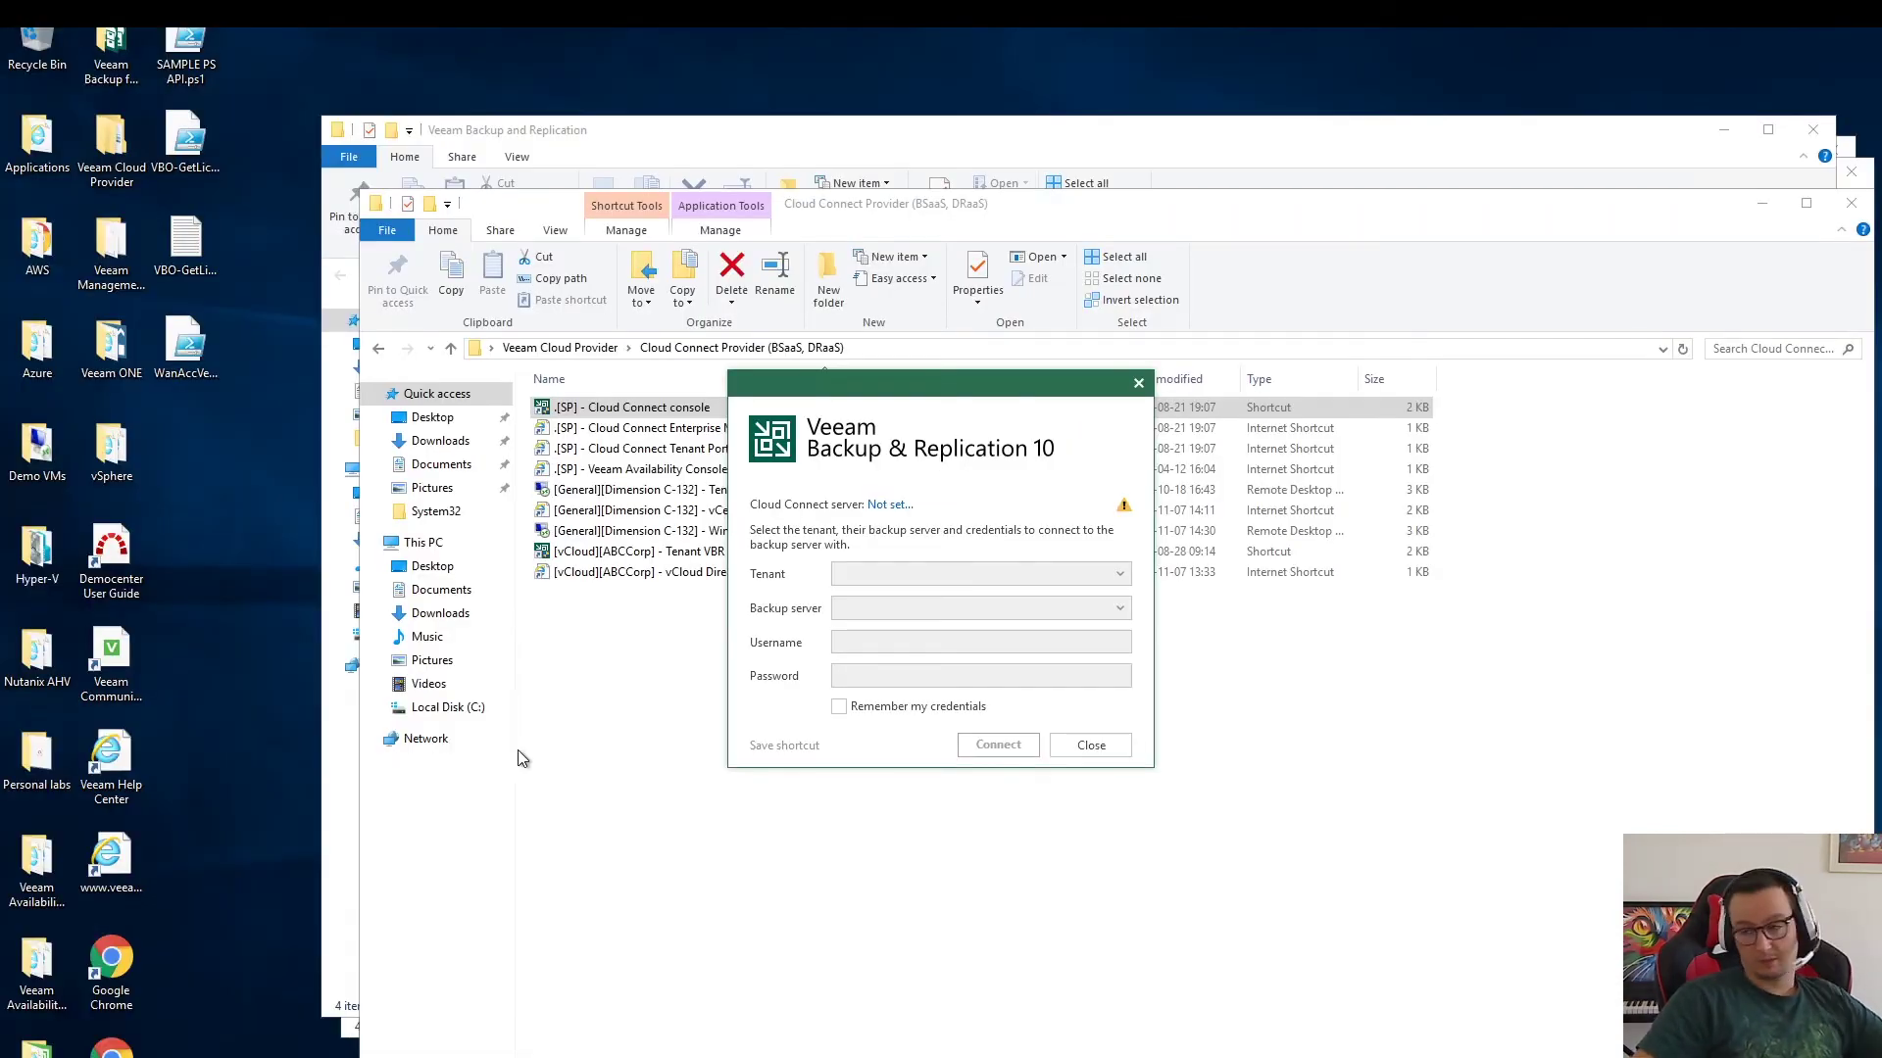
pyautogui.click(888, 505)
pyautogui.moveTo(1002, 427); pyautogui.dragTo(1526, 446)
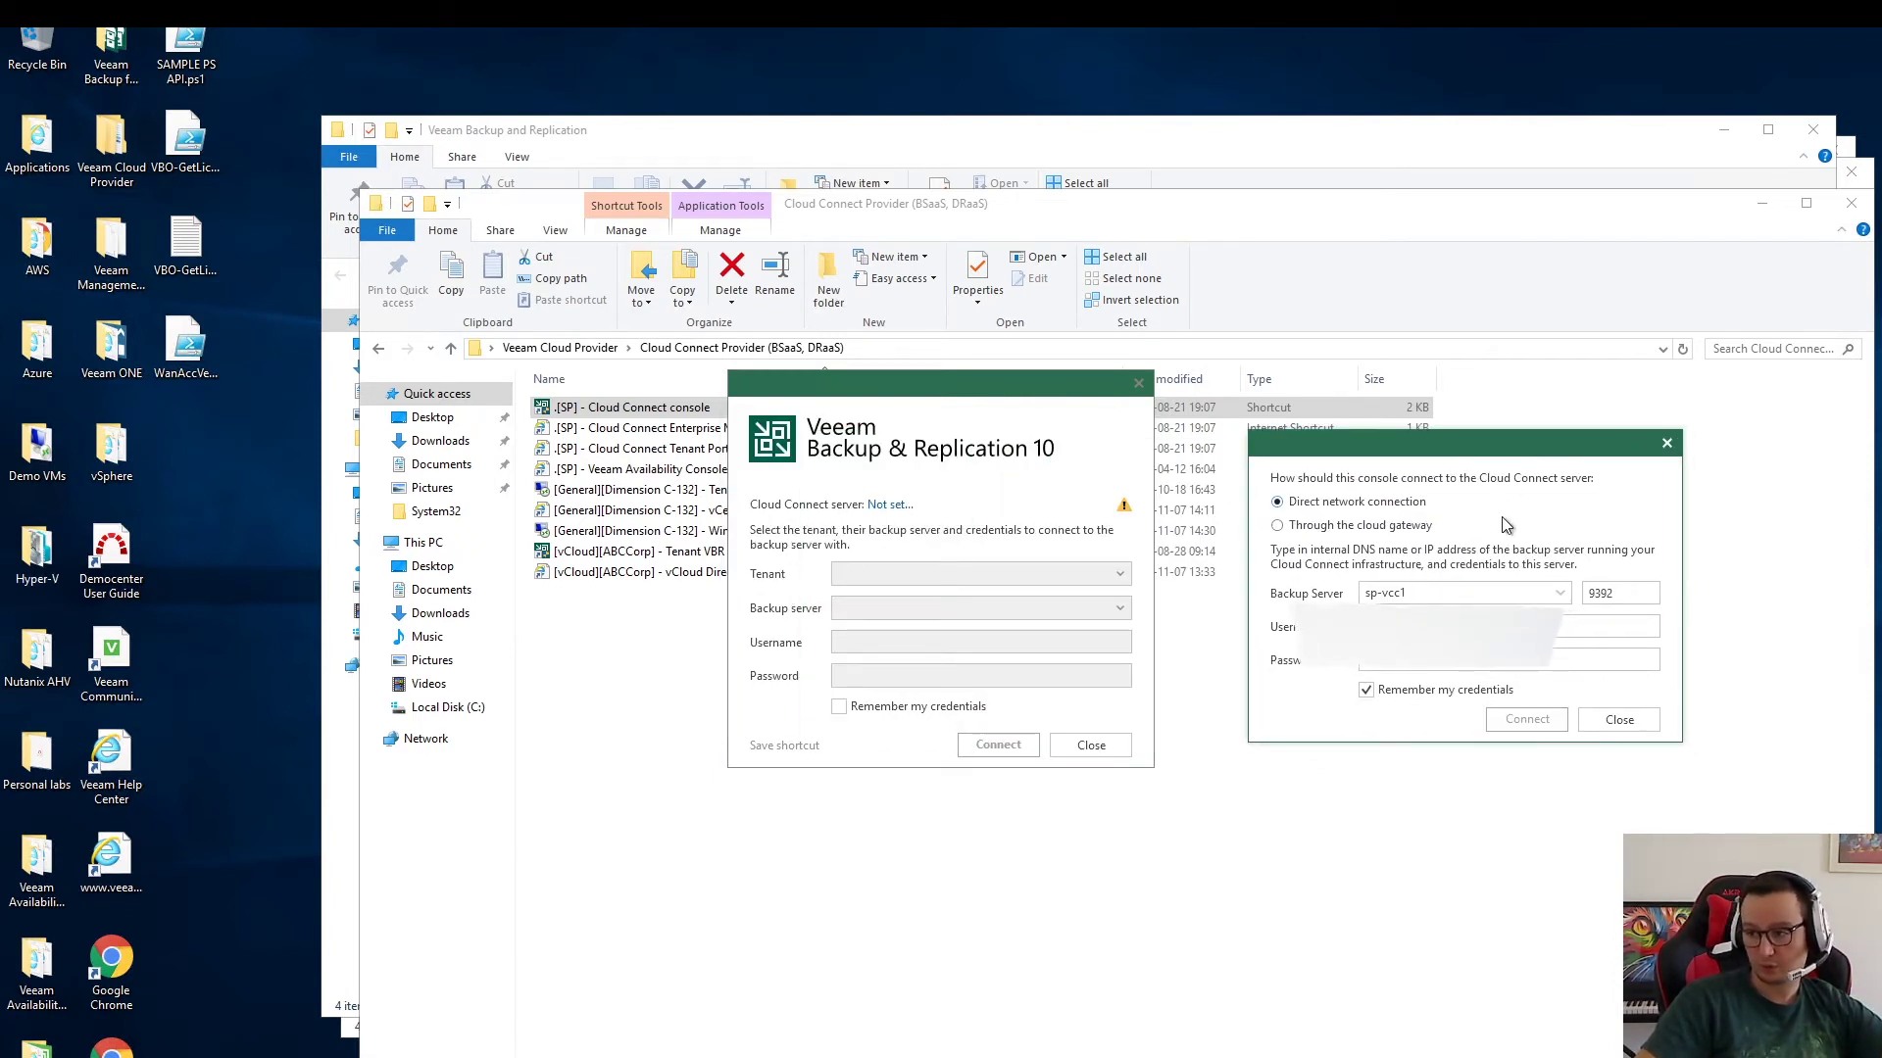
# Step: Enter the account password for Cloud Connect server sp-vcc1 and connect to it over a direct network connection
pyautogui.click(1425, 664)
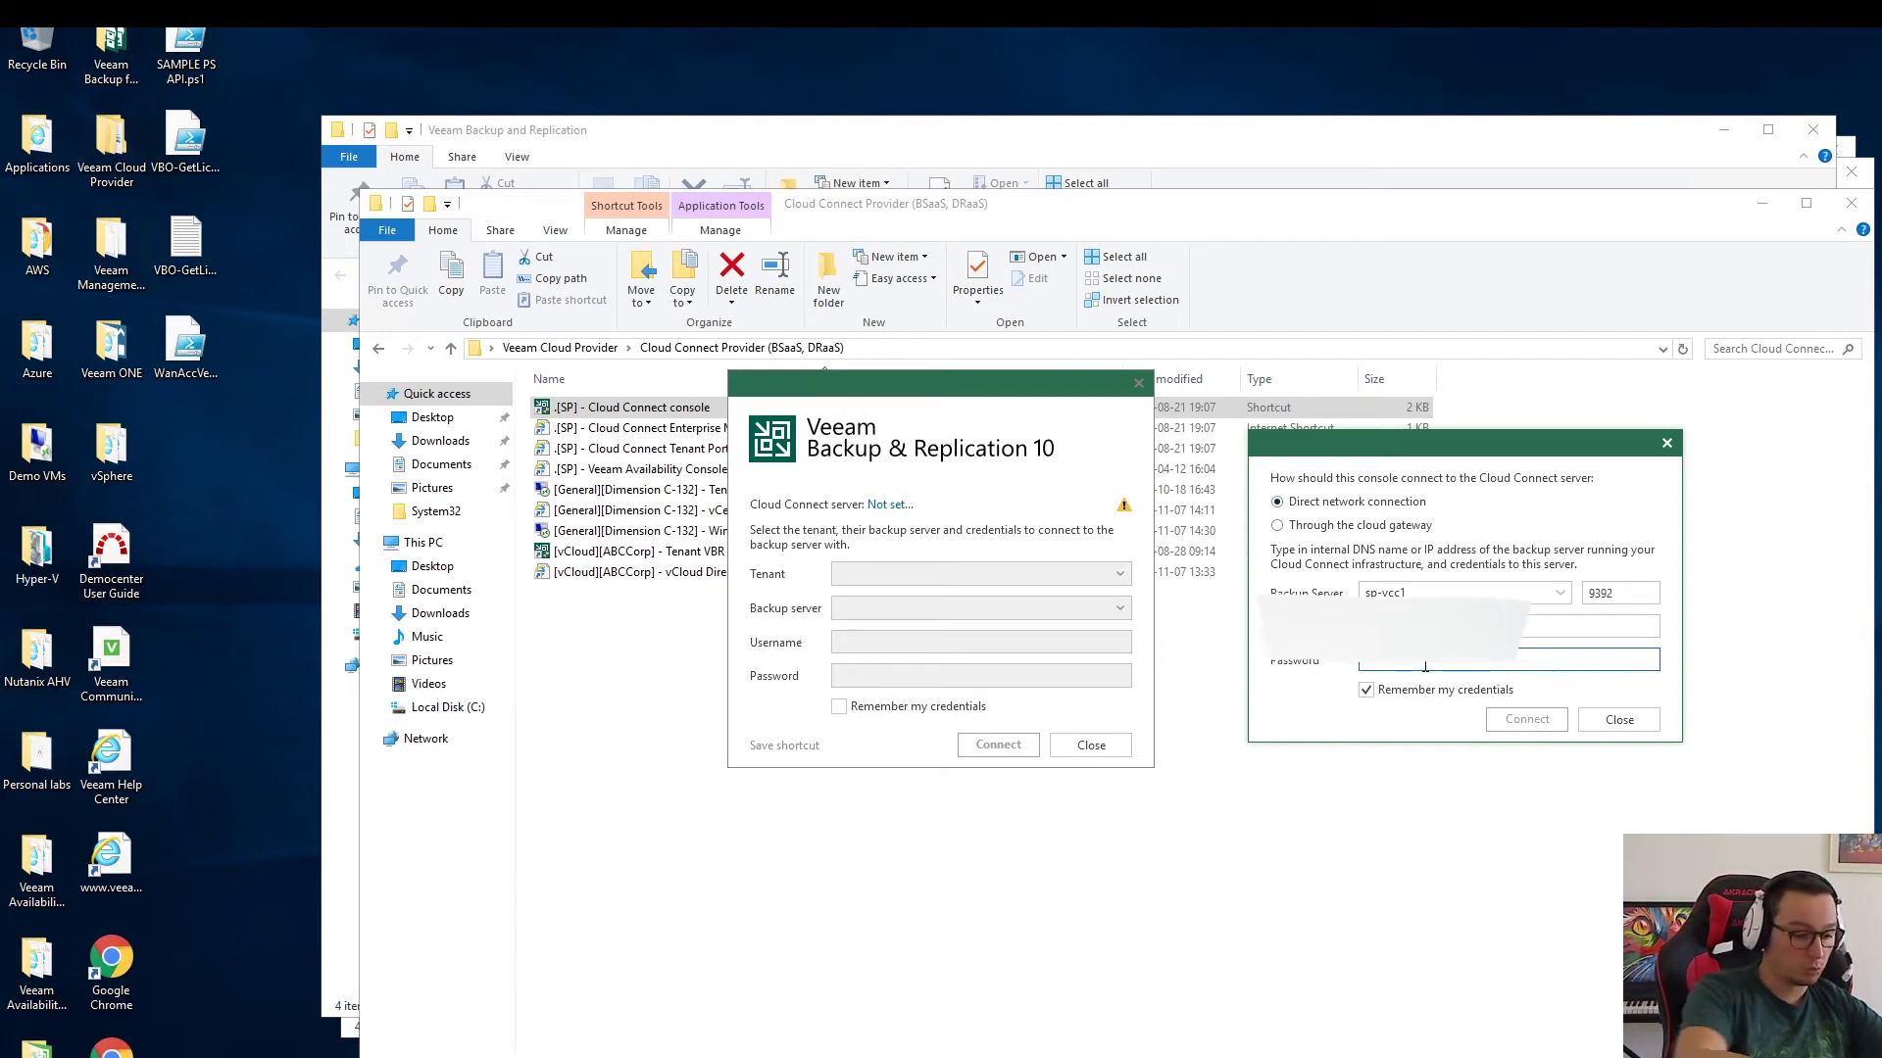
pyautogui.write('•••••••')
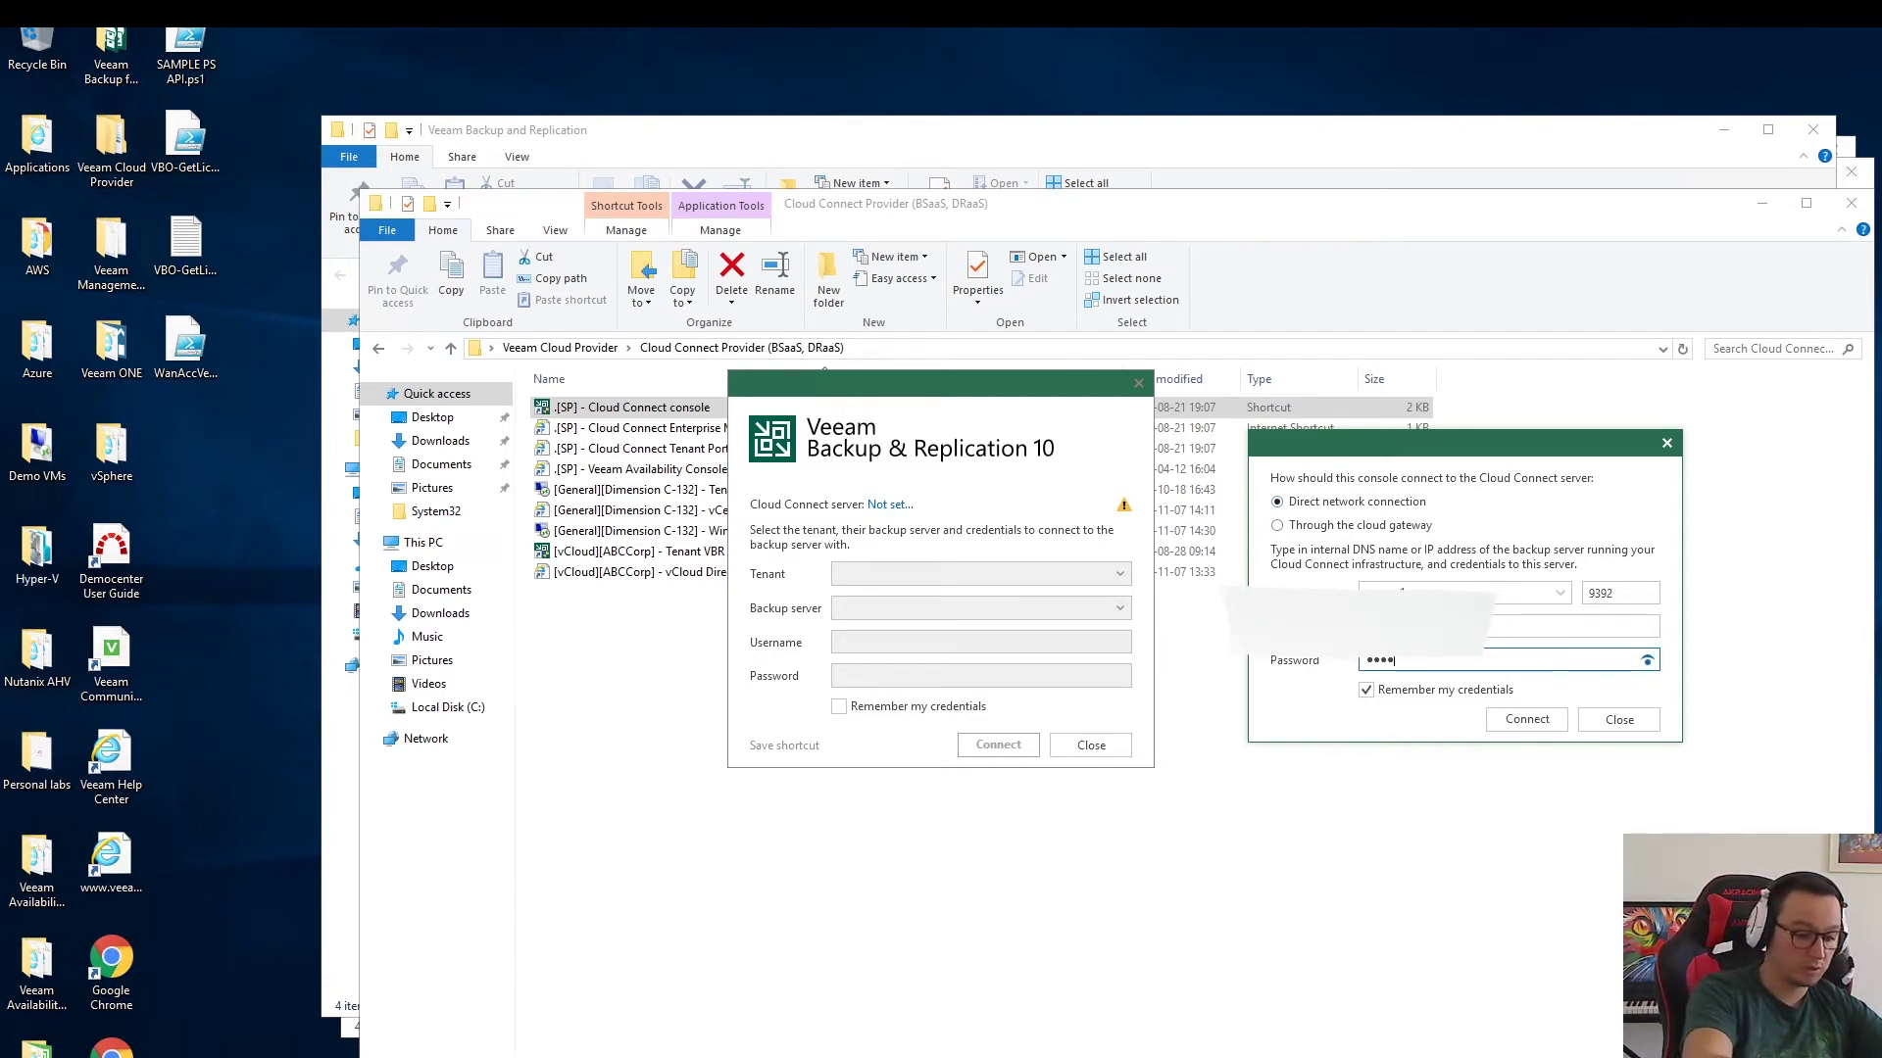
pyautogui.write('•••')
pyautogui.hotkey('ctrl', 'a')
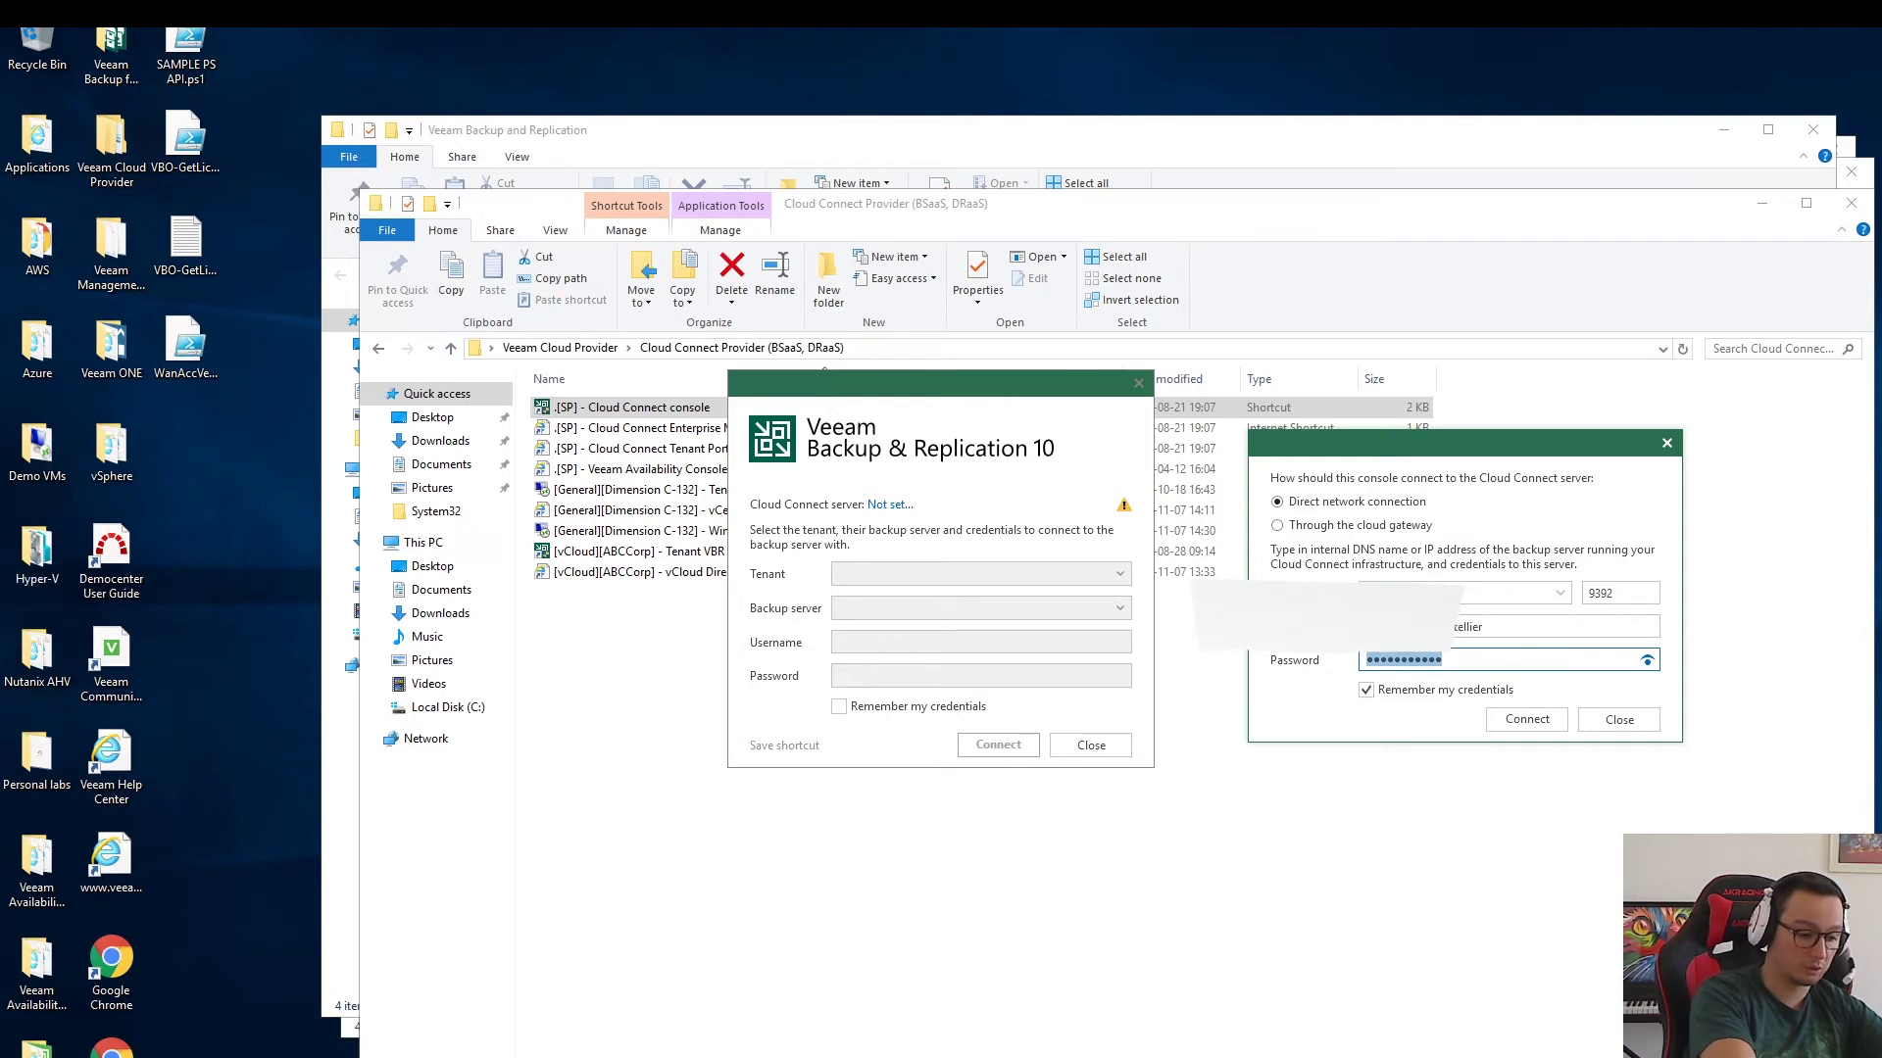
pyautogui.write('•••••••••••')
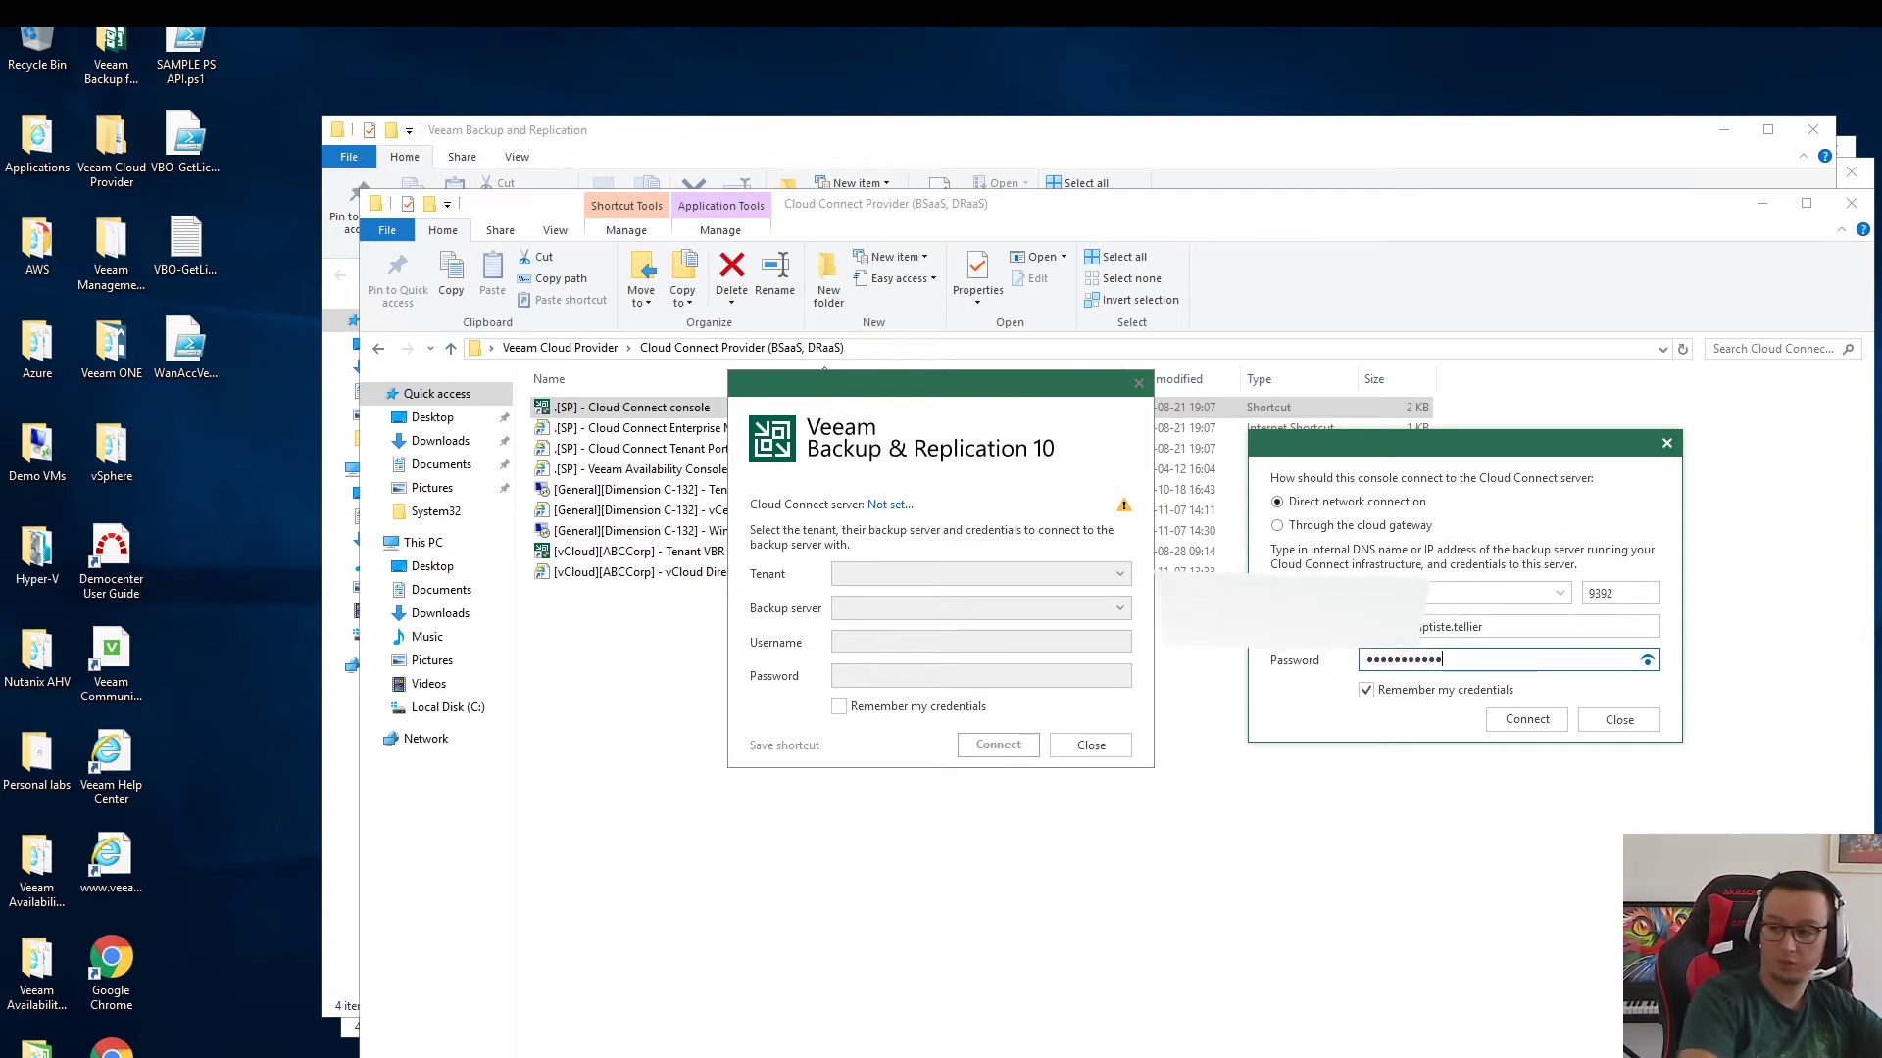
pyautogui.click(1531, 721)
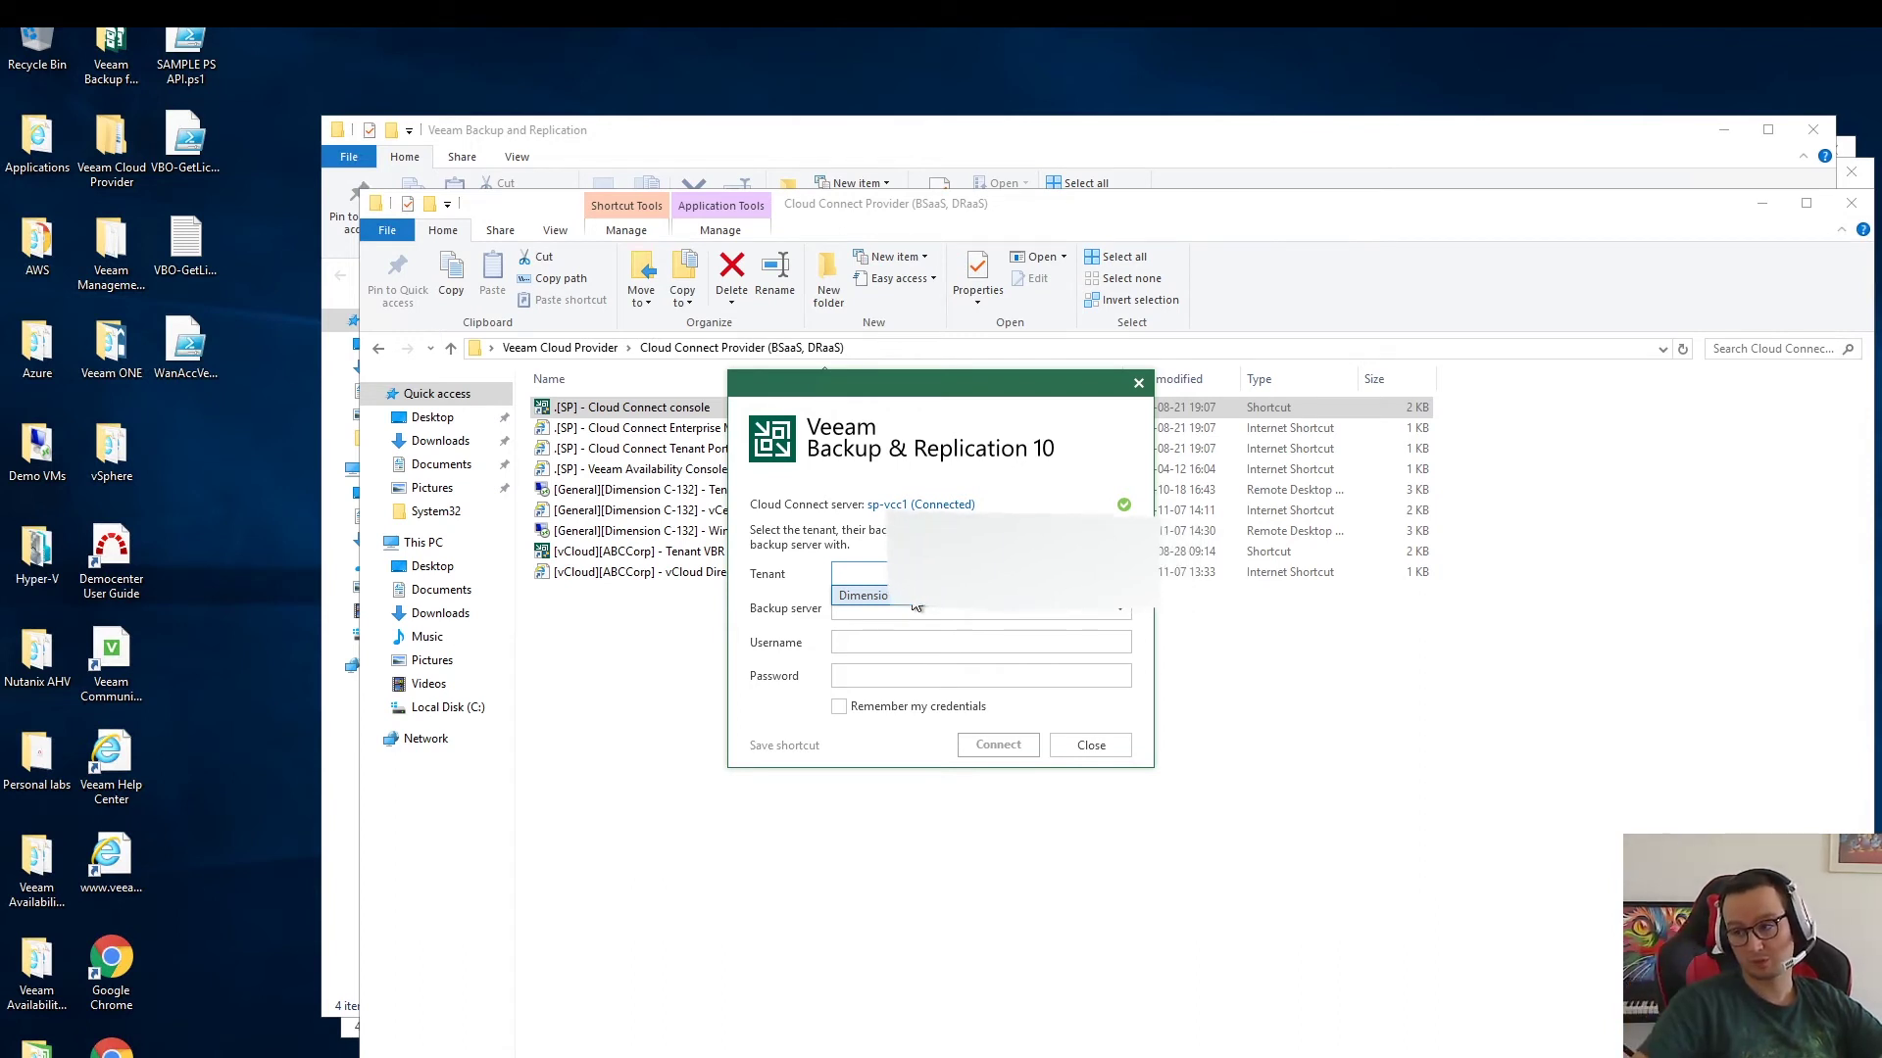
# Step: Choose Dimension C-132 Admin as the tenant and VBRServer as the backup server for the remote console connection
pyautogui.click(914, 600)
pyautogui.click(1119, 608)
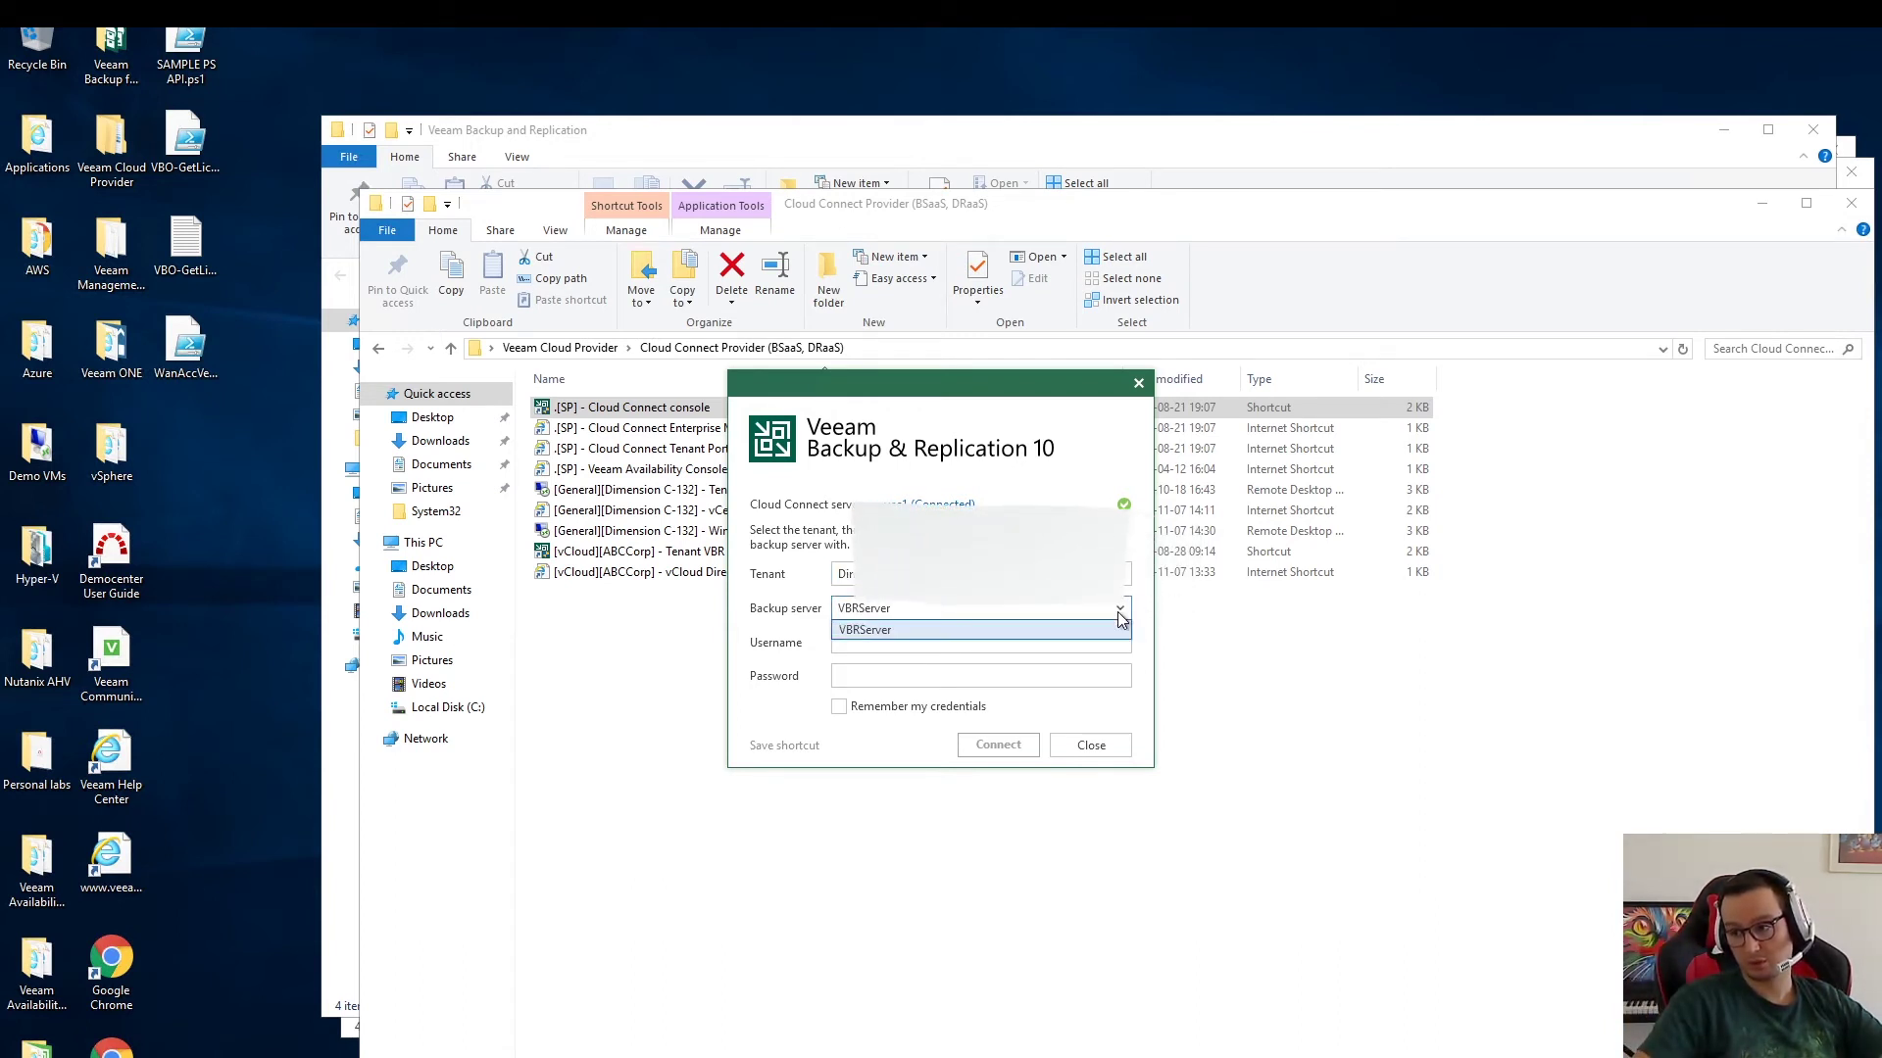
pyautogui.click(1119, 609)
pyautogui.click(923, 642)
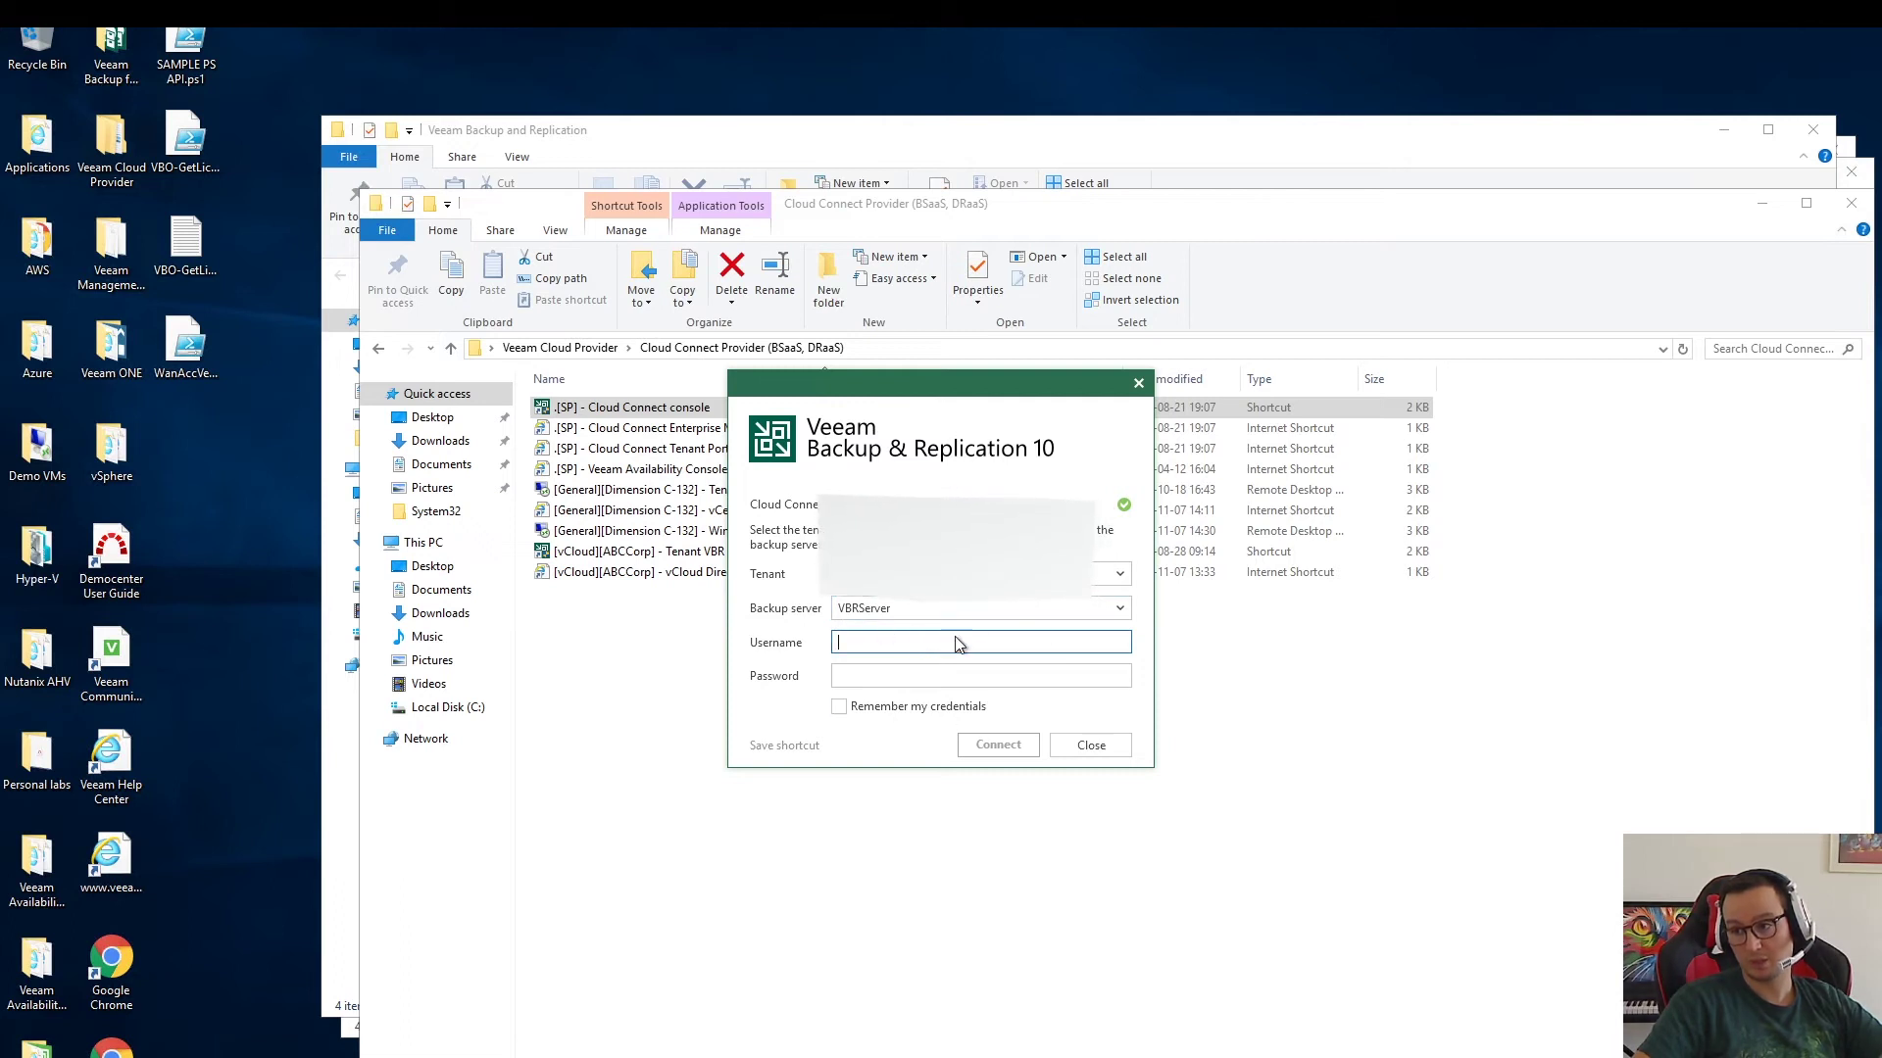
pyautogui.moveTo(833, 396); pyautogui.dragTo(978, 424)
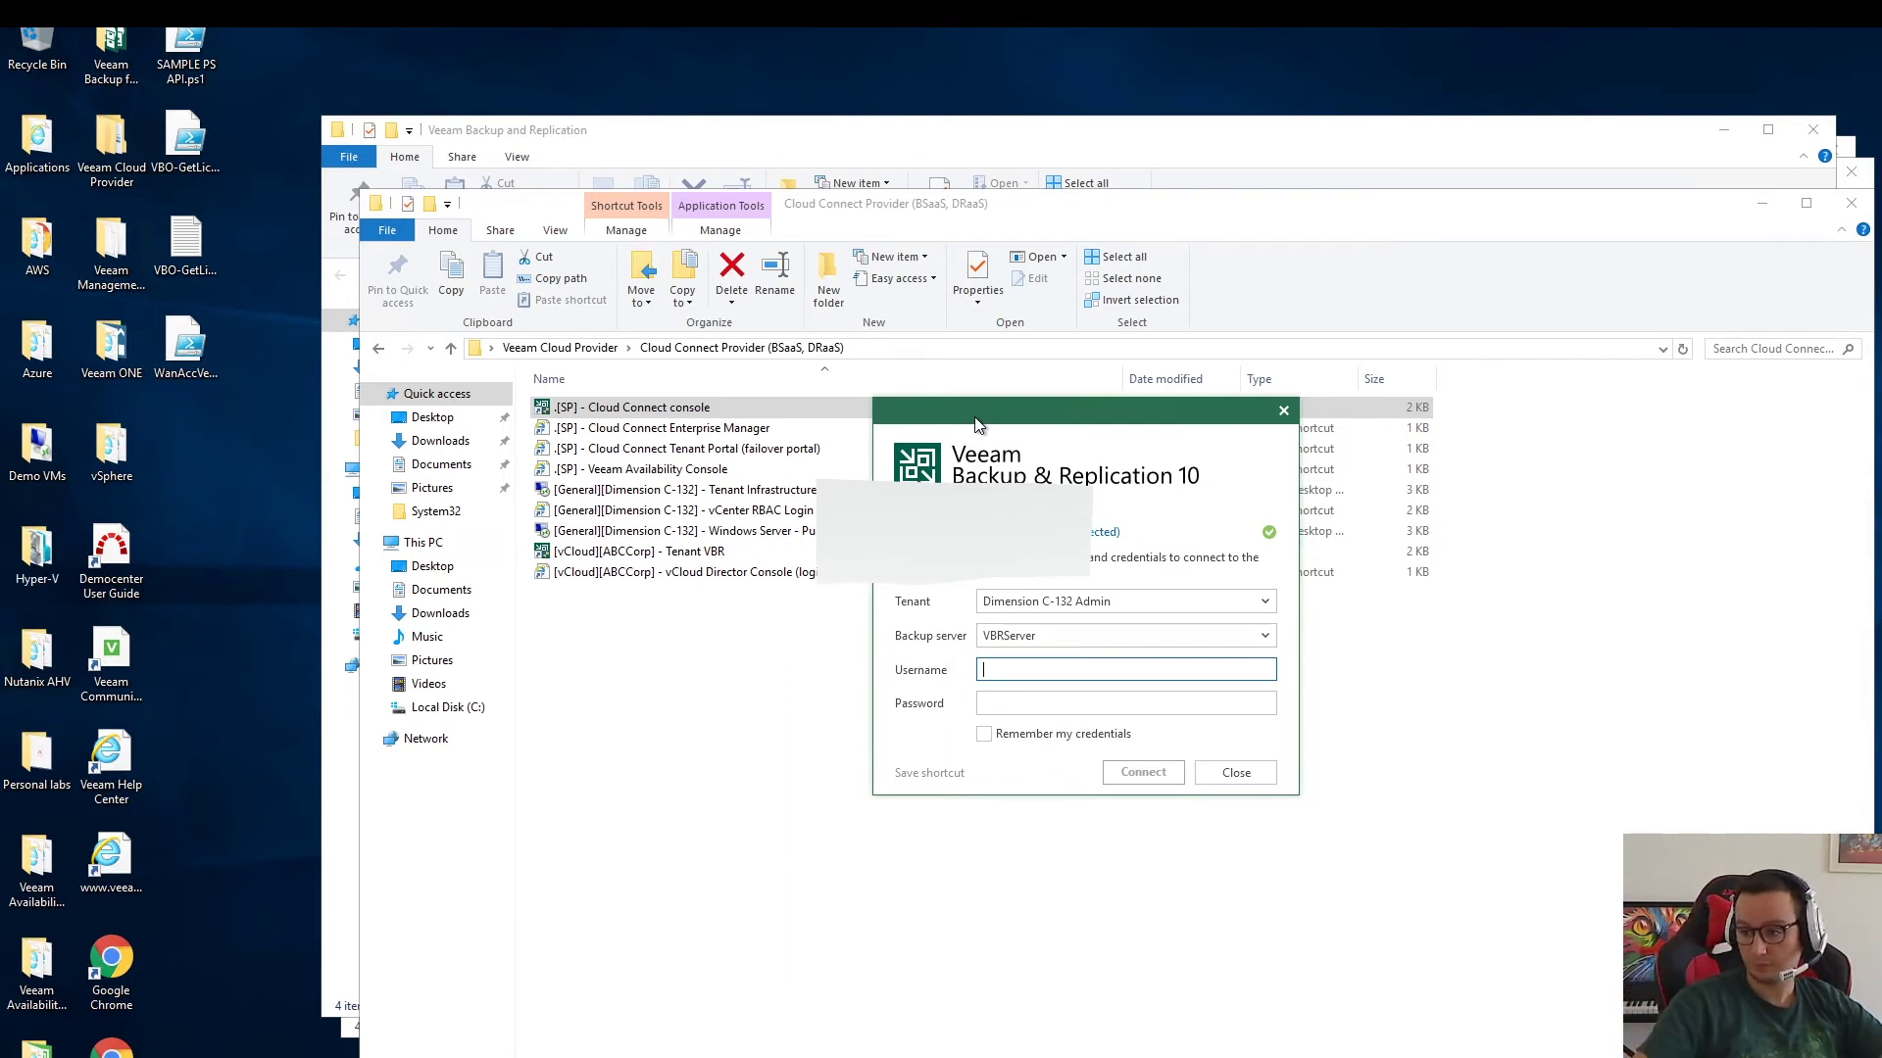
# Step: Enter administrator as the username and fill in the account password for the tenant's VBRServer backup server
pyautogui.moveTo(977, 424); pyautogui.dragTo(872, 587)
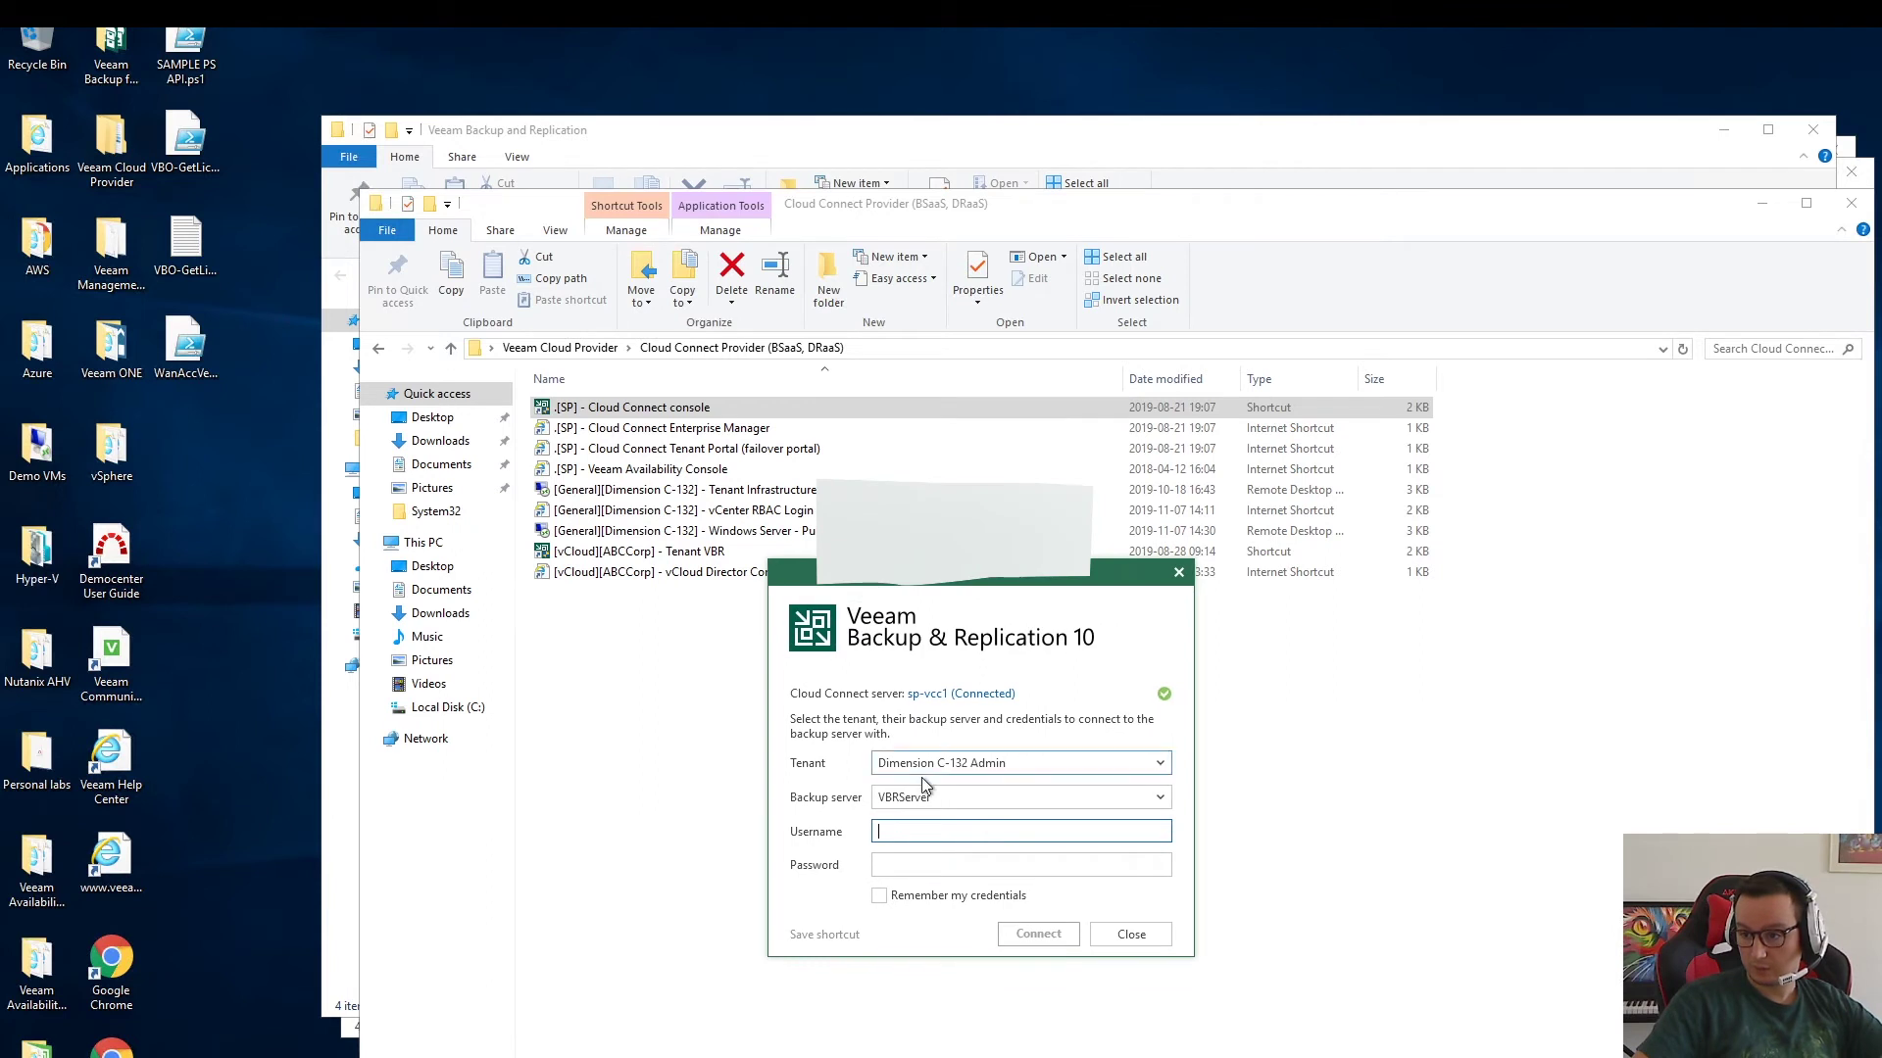
pyautogui.click(957, 829)
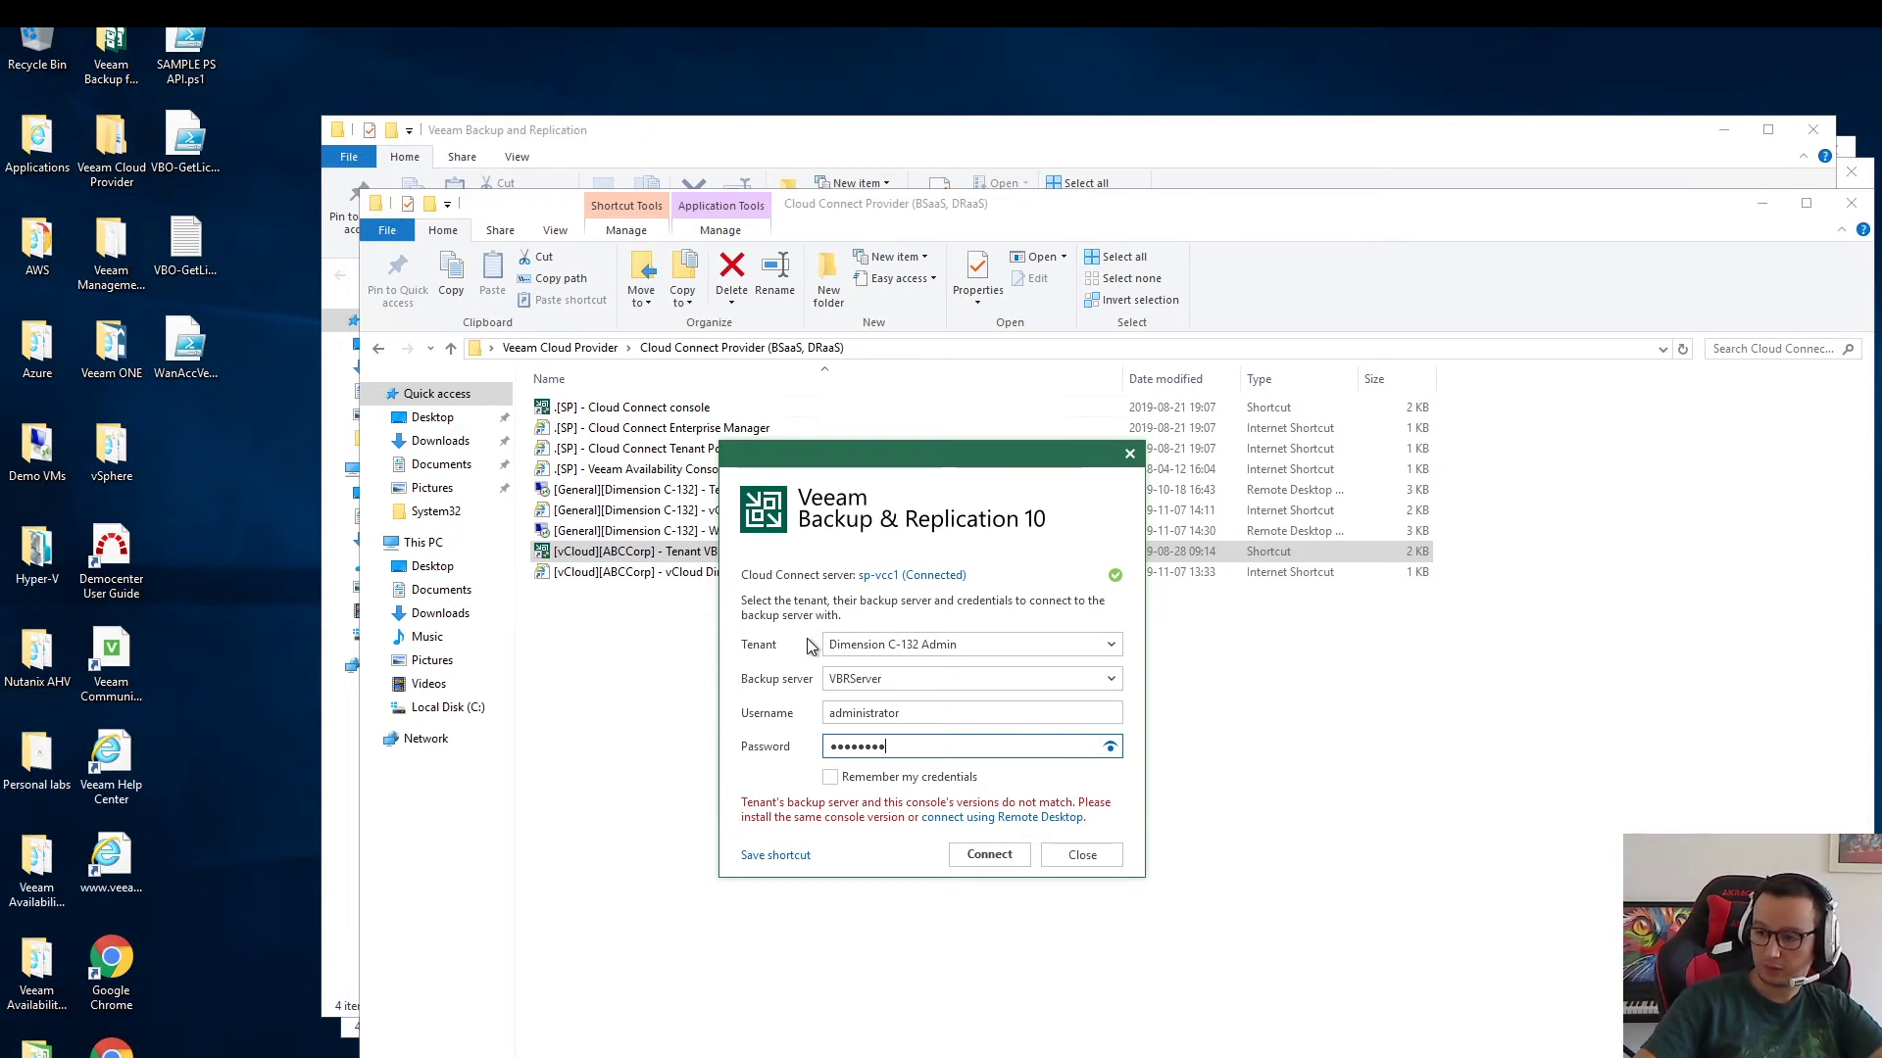
pyautogui.click(850, 645)
pyautogui.click(853, 661)
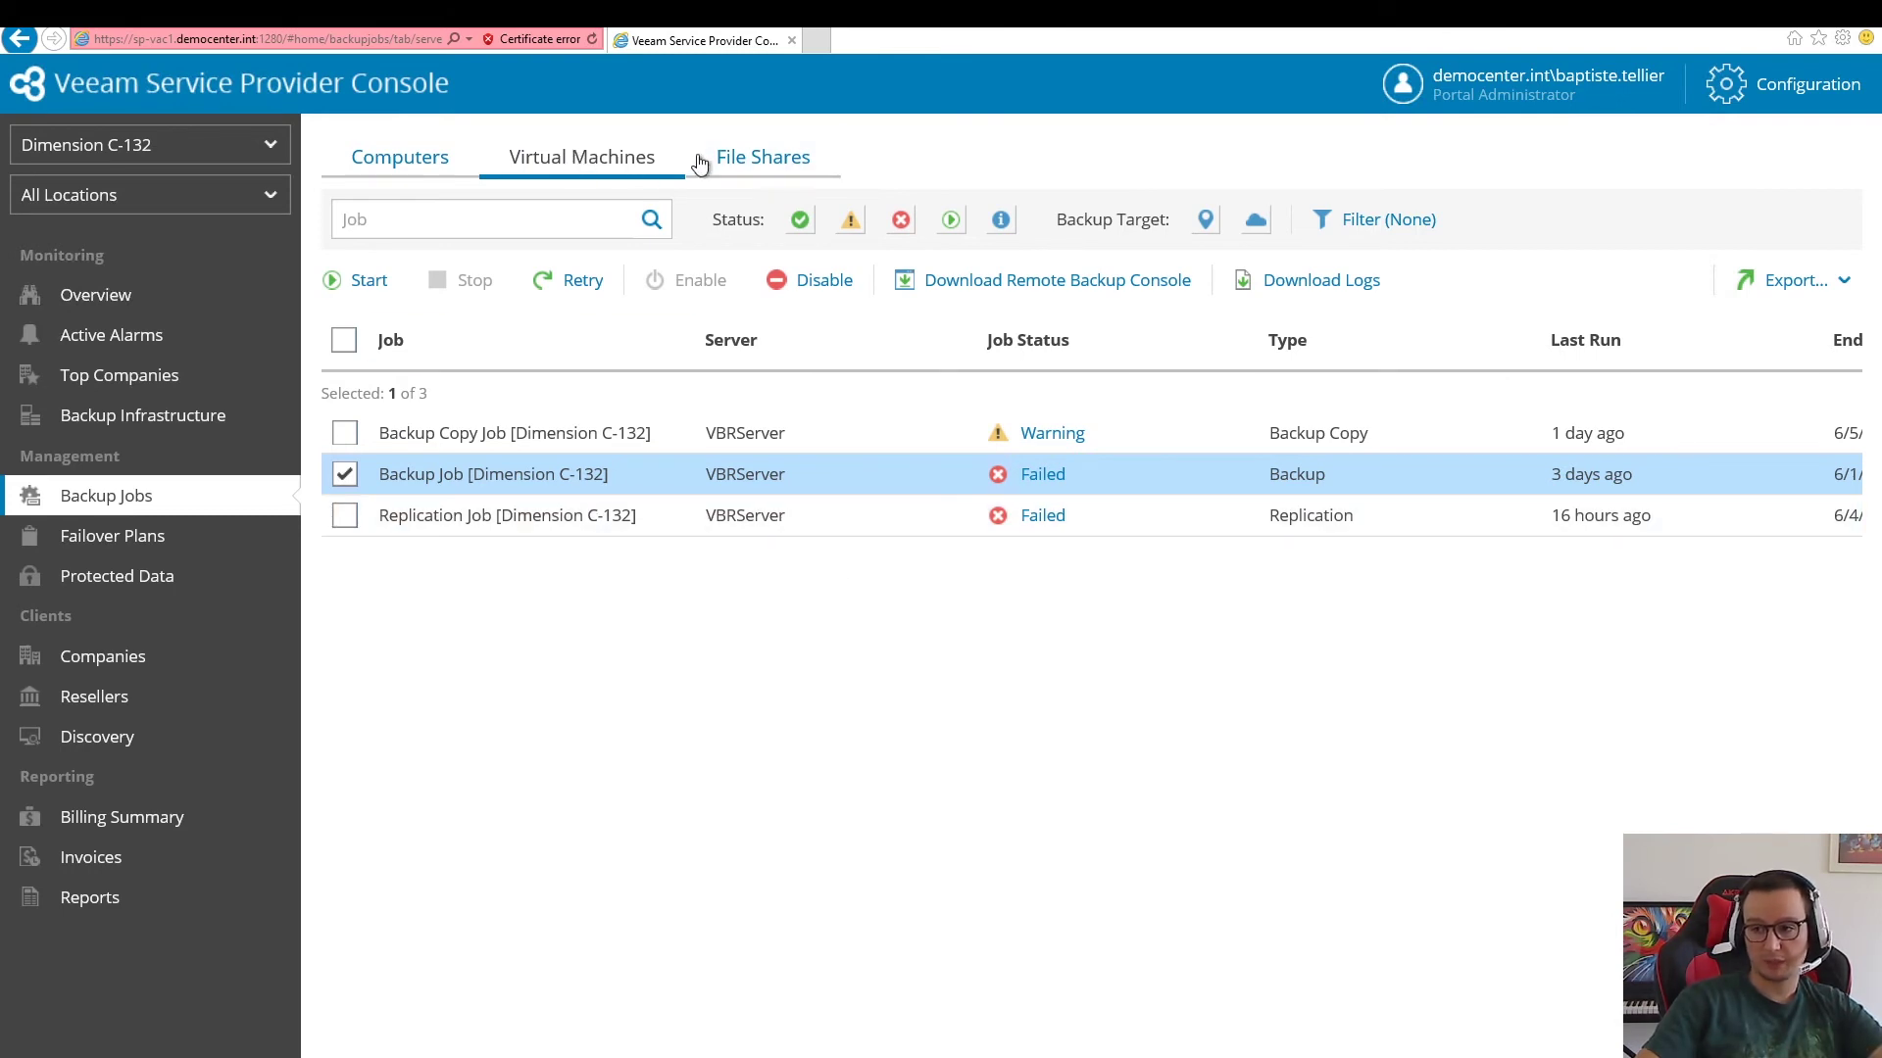
# Step: Check Dimension C-132's file share backup jobs in Veeam Service Provider Console and open its list of protected virtual machines
pyautogui.click(765, 157)
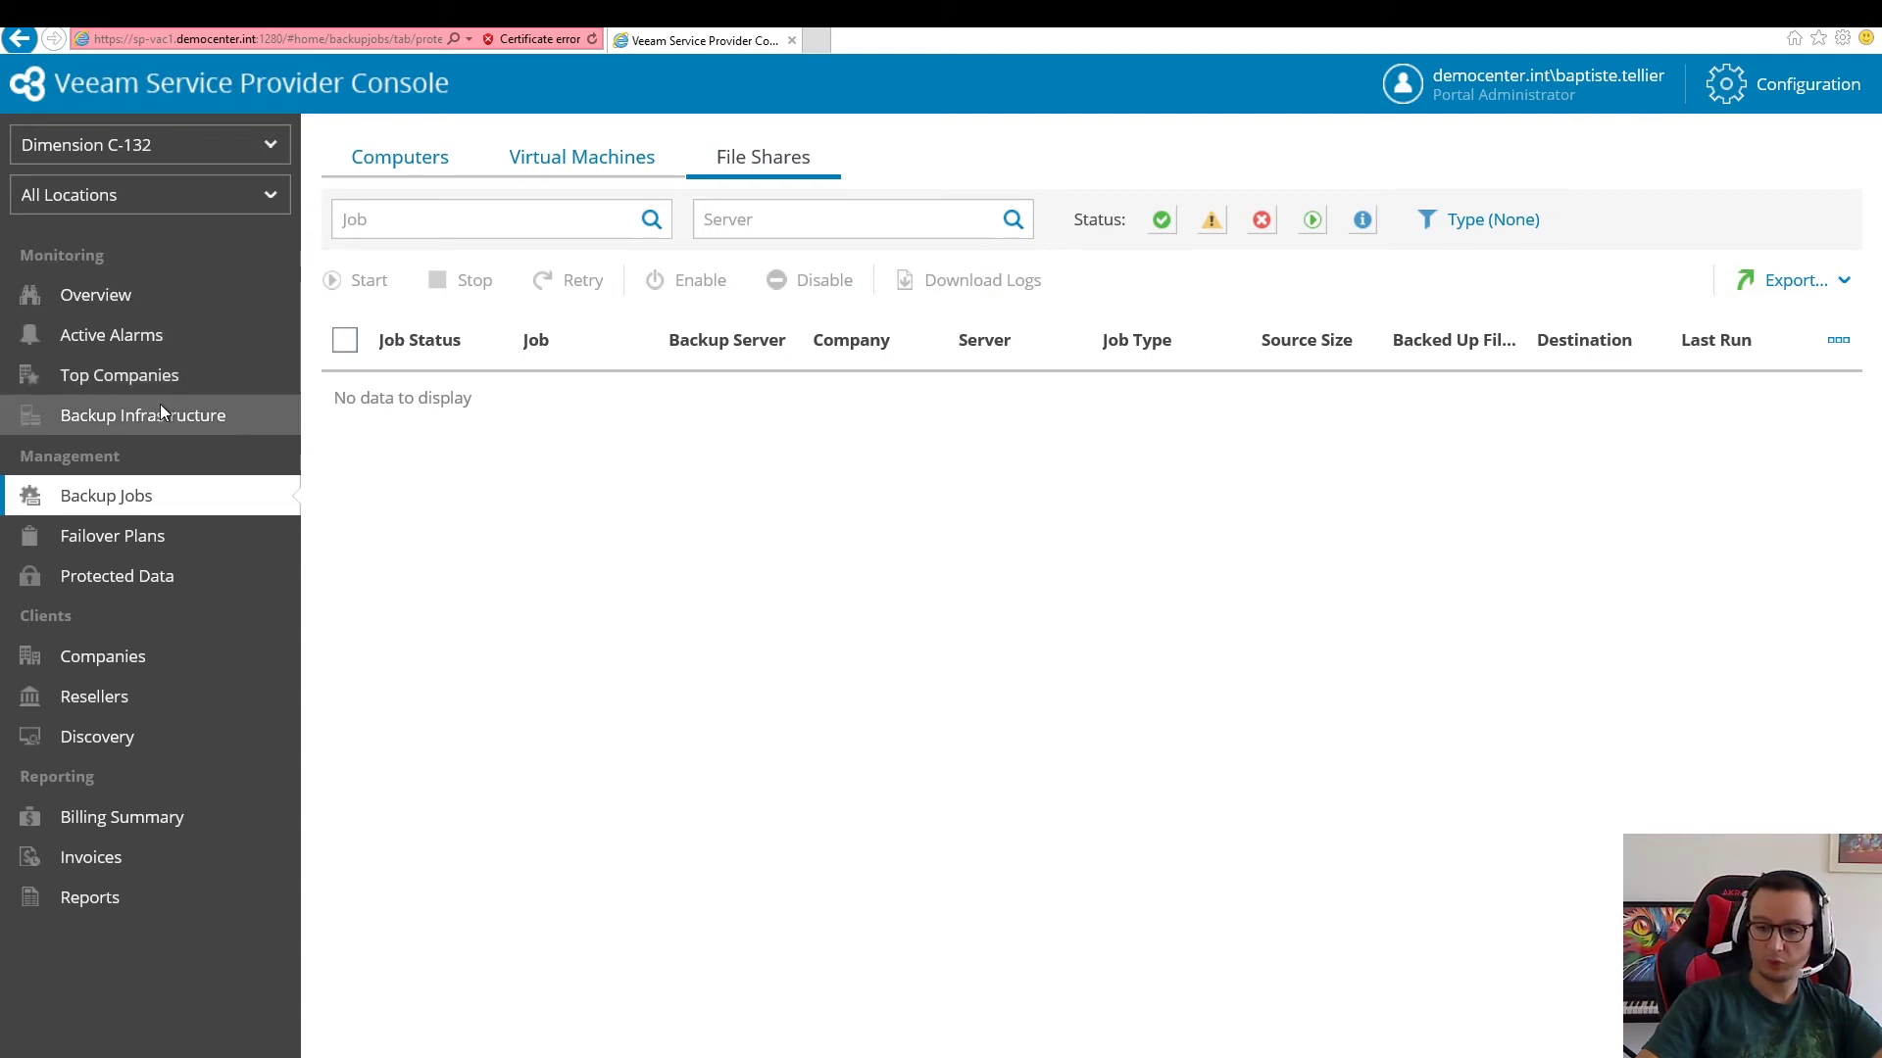
pyautogui.click(136, 574)
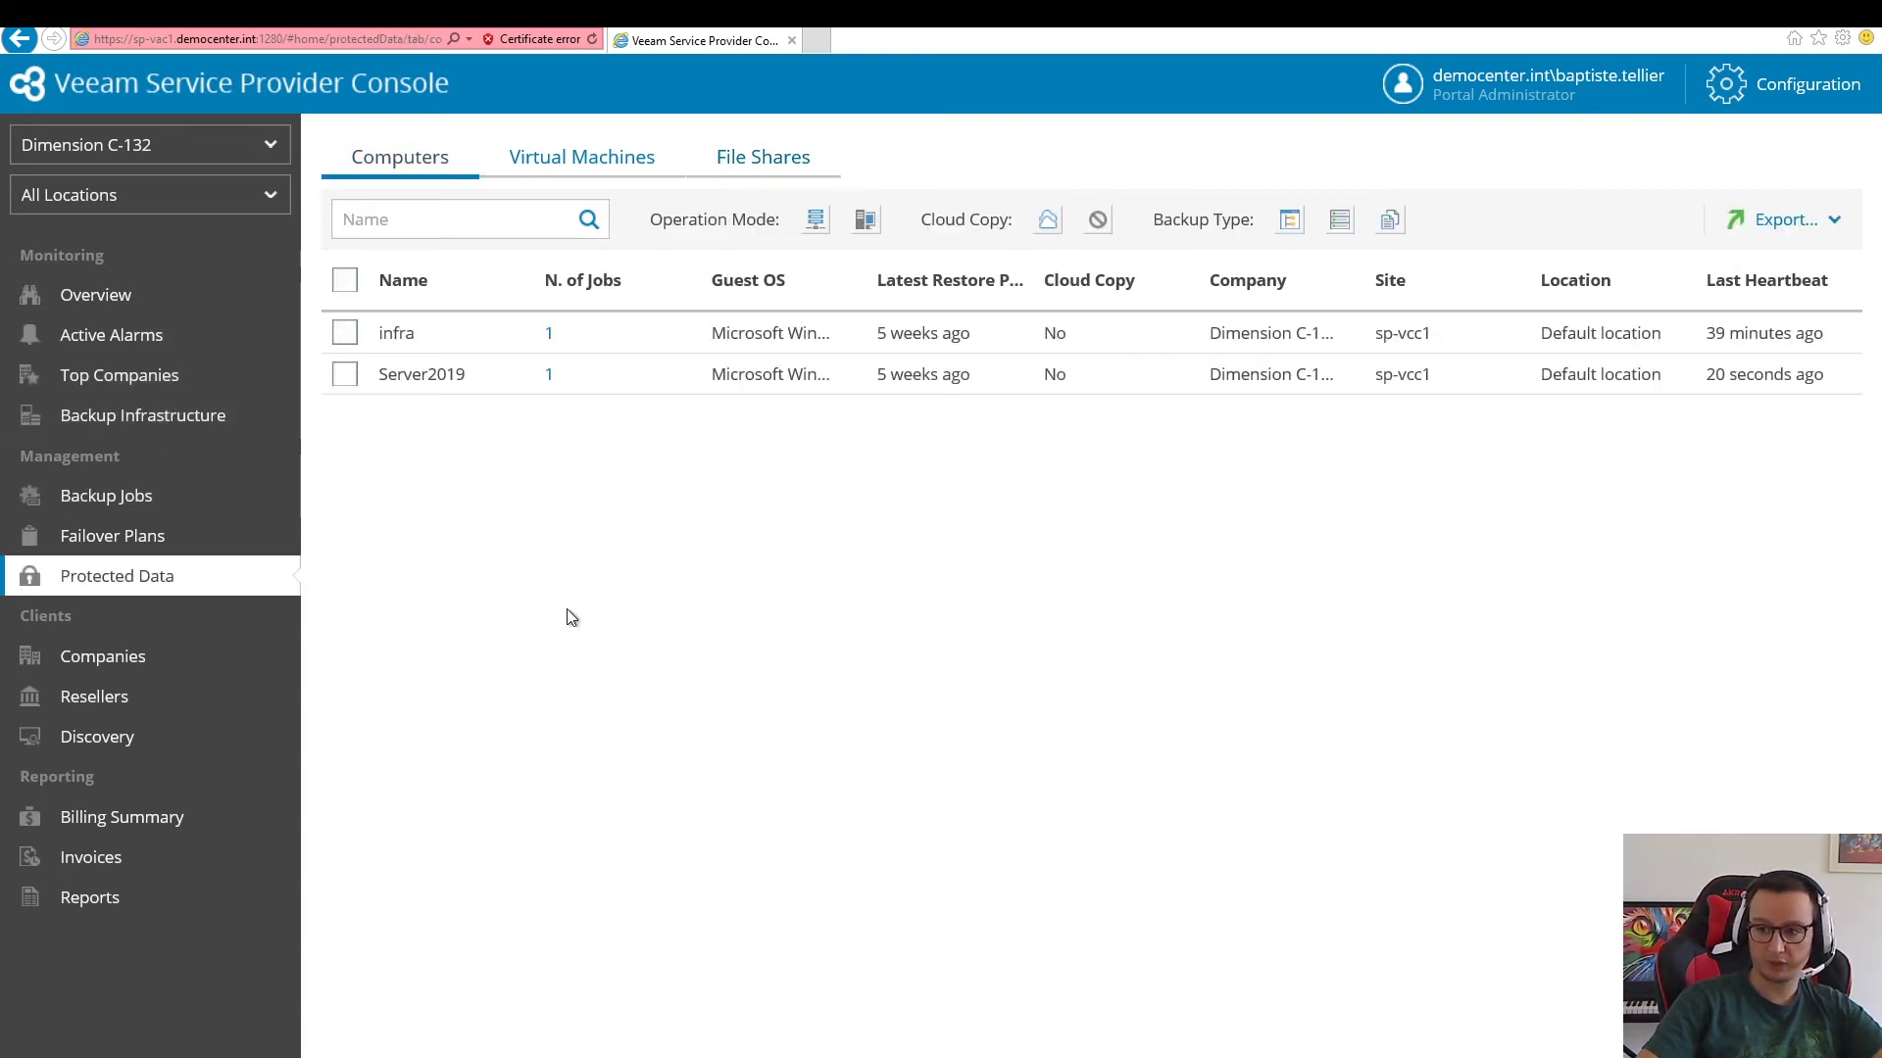
pyautogui.click(580, 160)
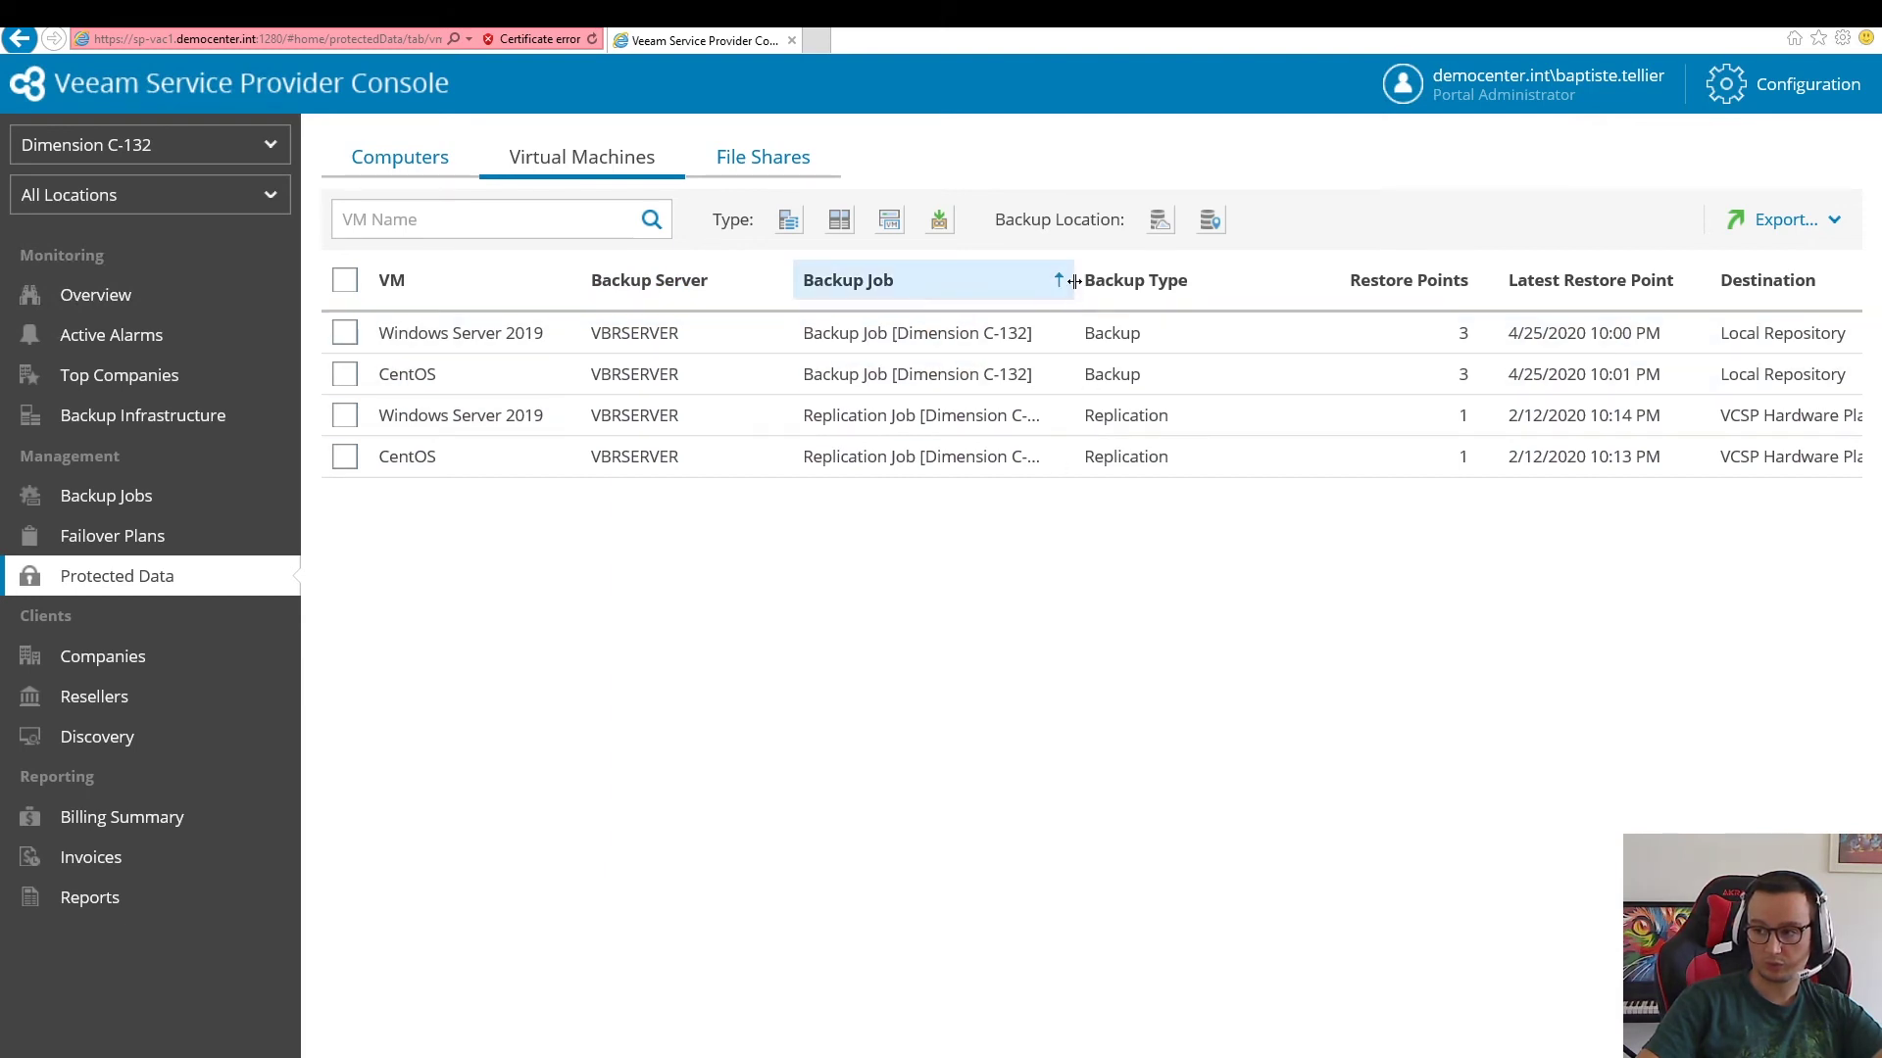
# Step: Widen the Backup Job column and examine the latest restore points and destinations of the protected virtual machines
pyautogui.moveTo(1075, 280); pyautogui.dragTo(1129, 281)
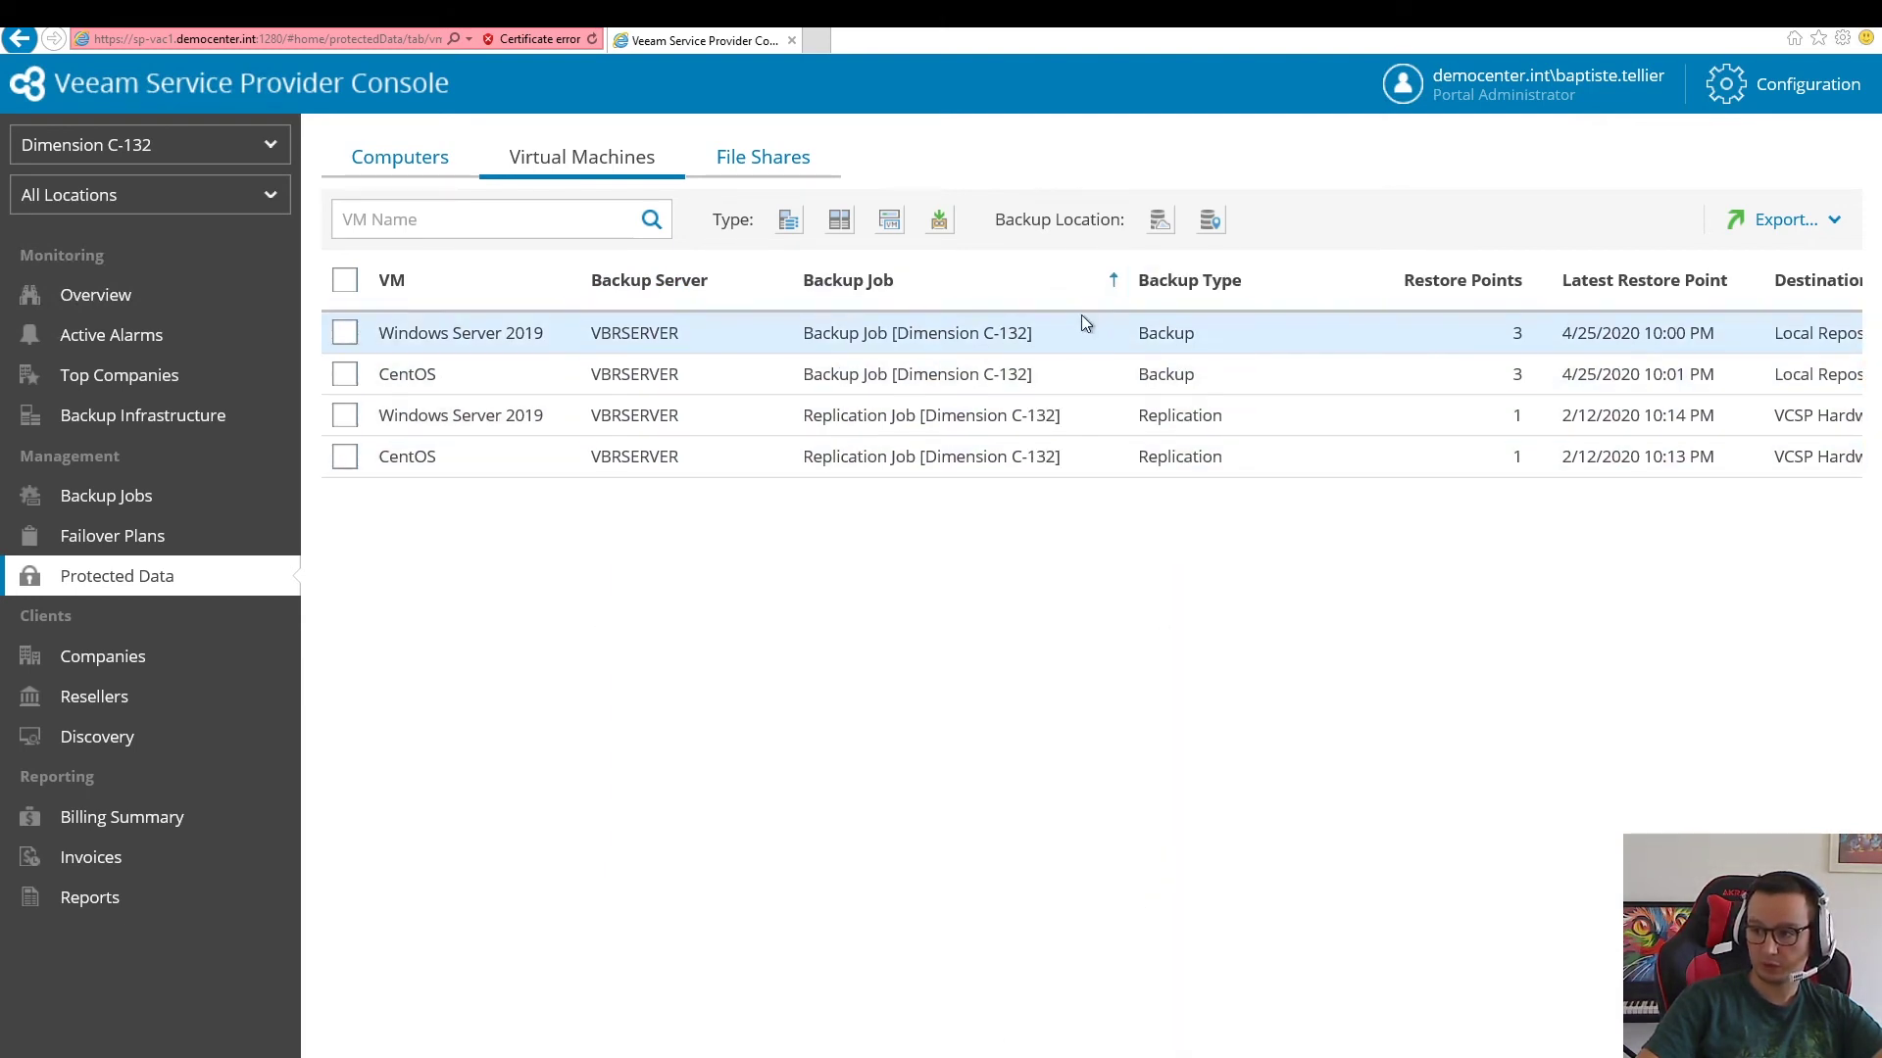
pyautogui.hscroll(6, 1020, 542)
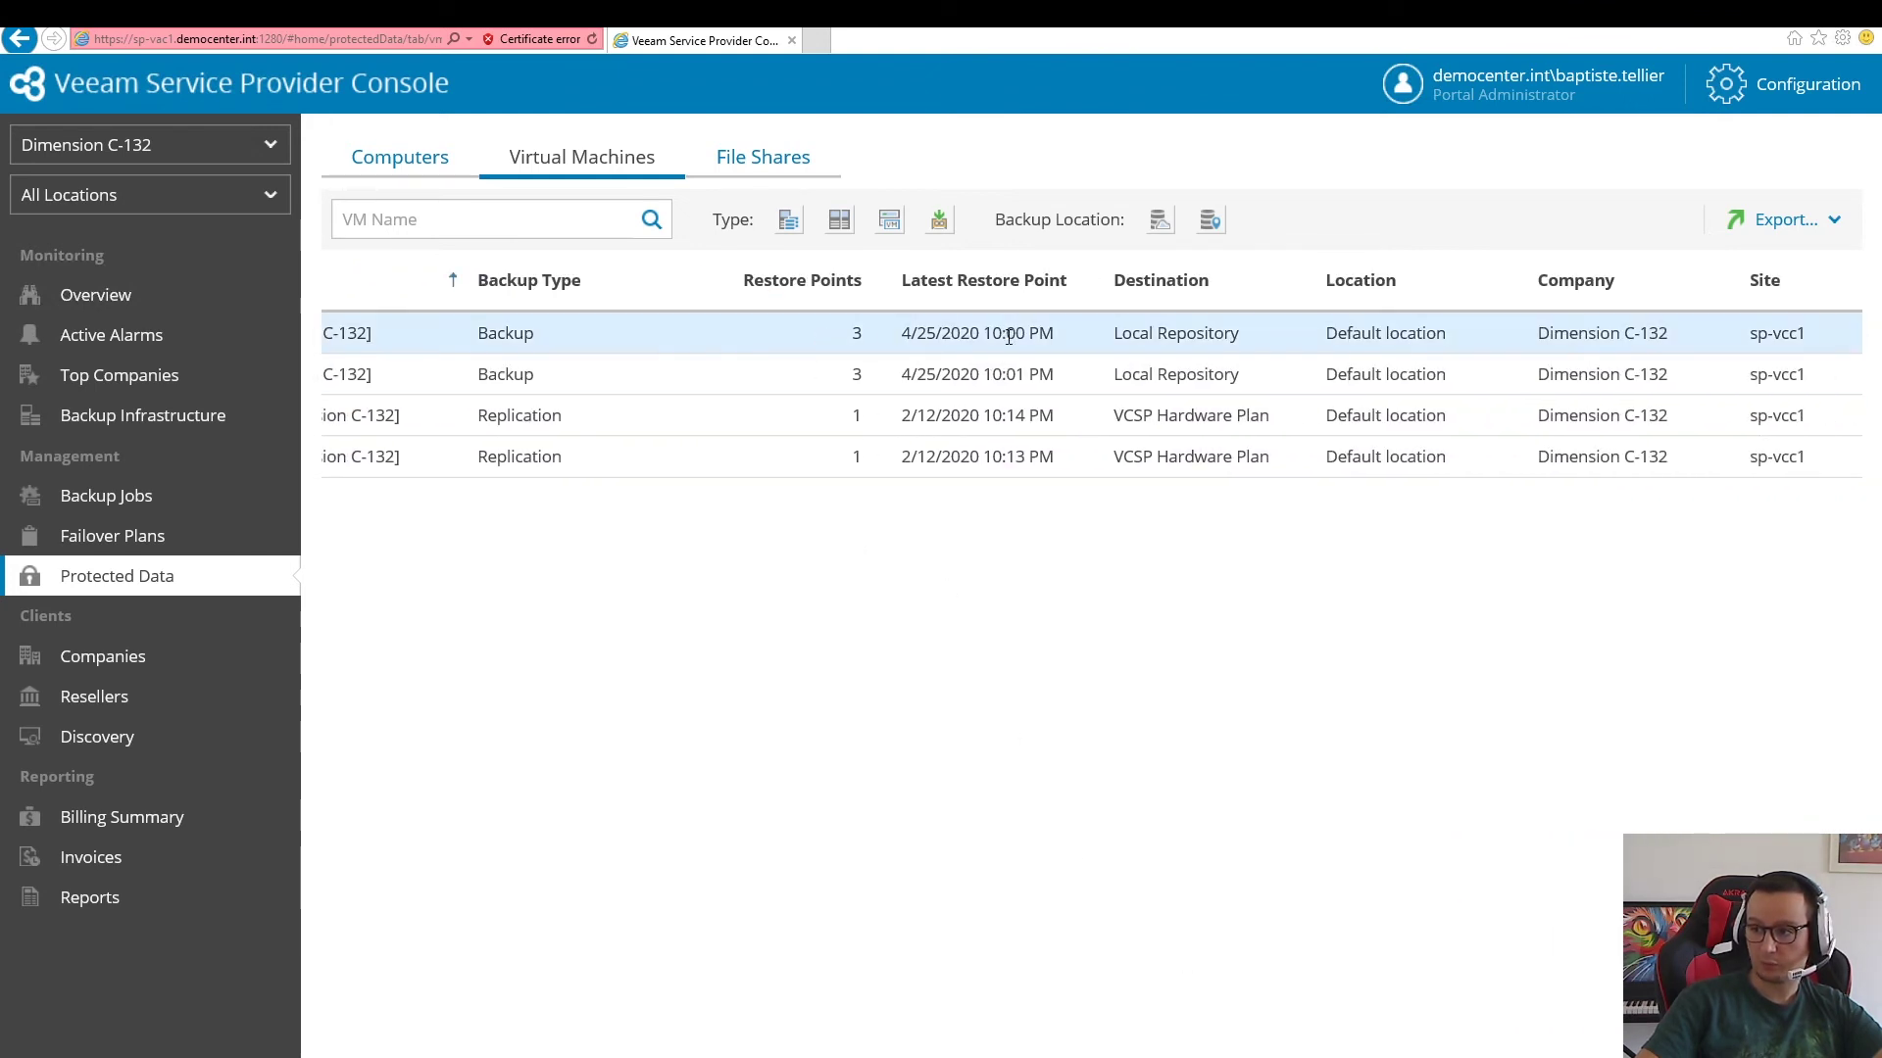
pyautogui.moveTo(1055, 327); pyautogui.dragTo(902, 335)
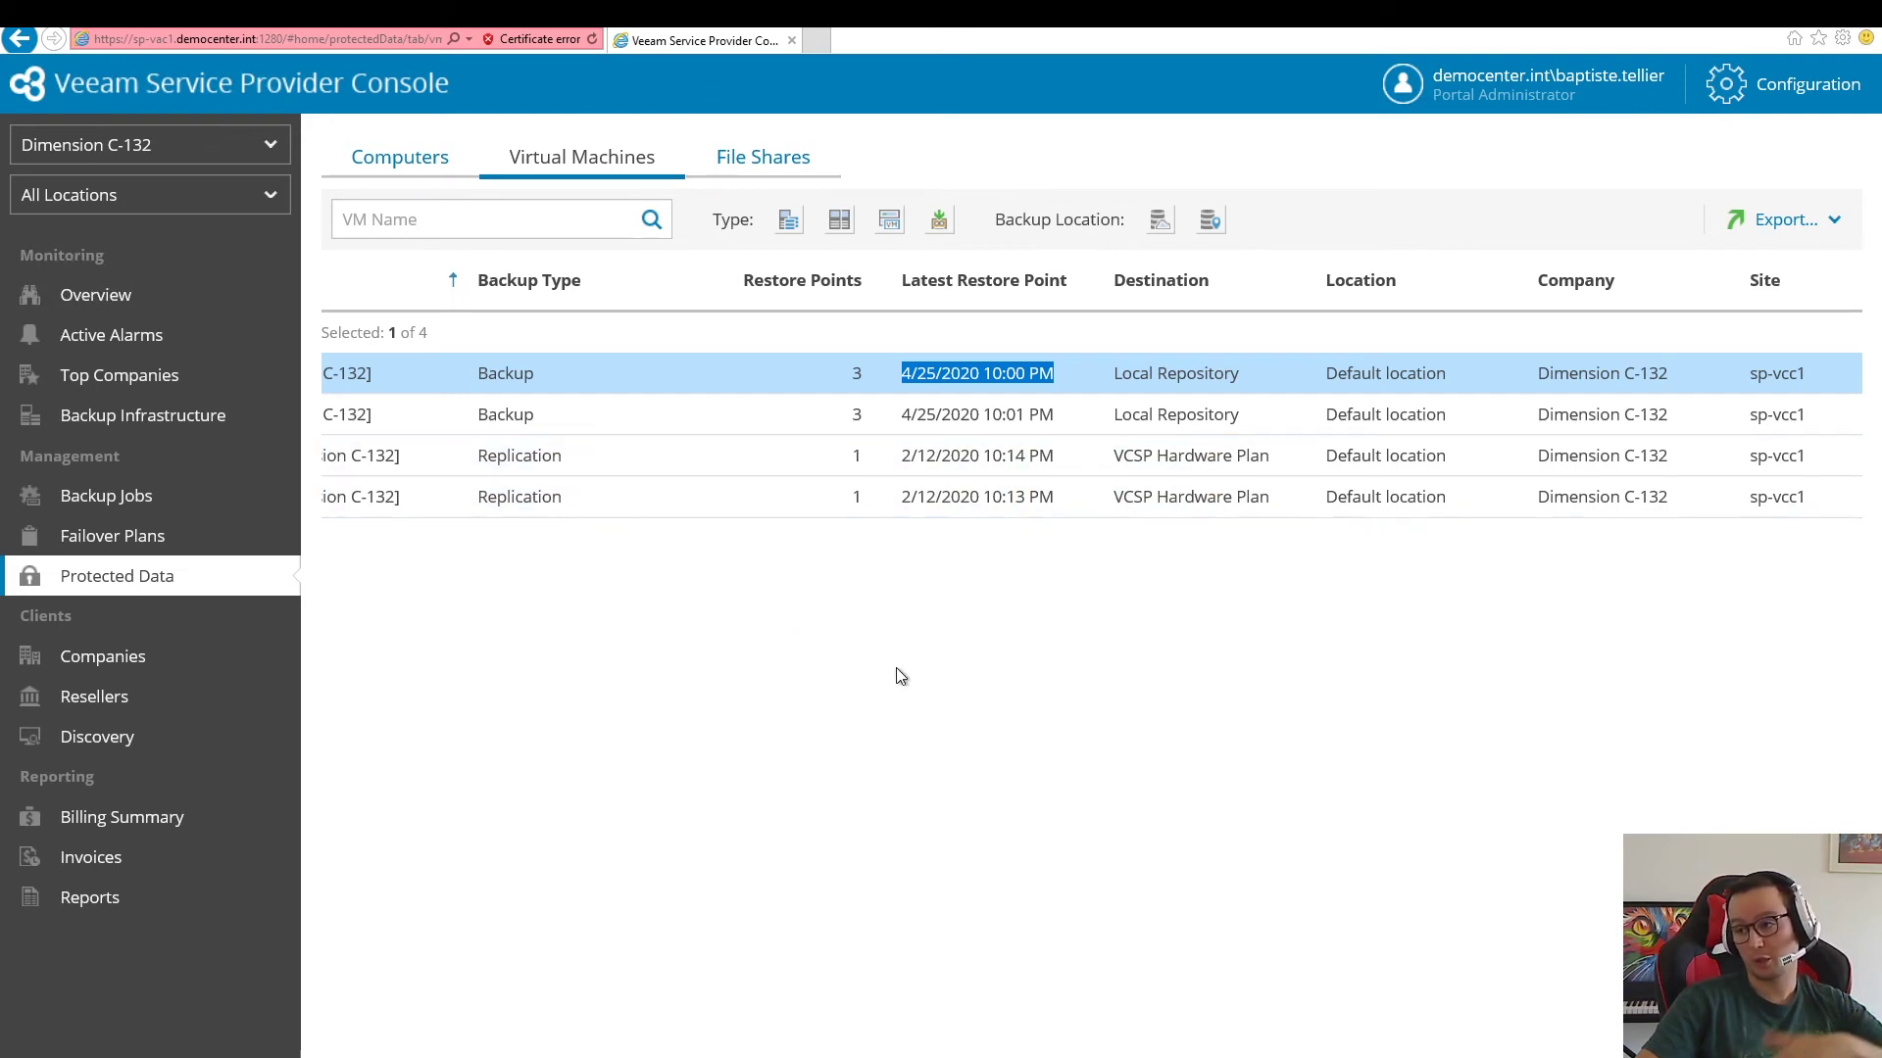
pyautogui.hscroll(3, 1091, 412)
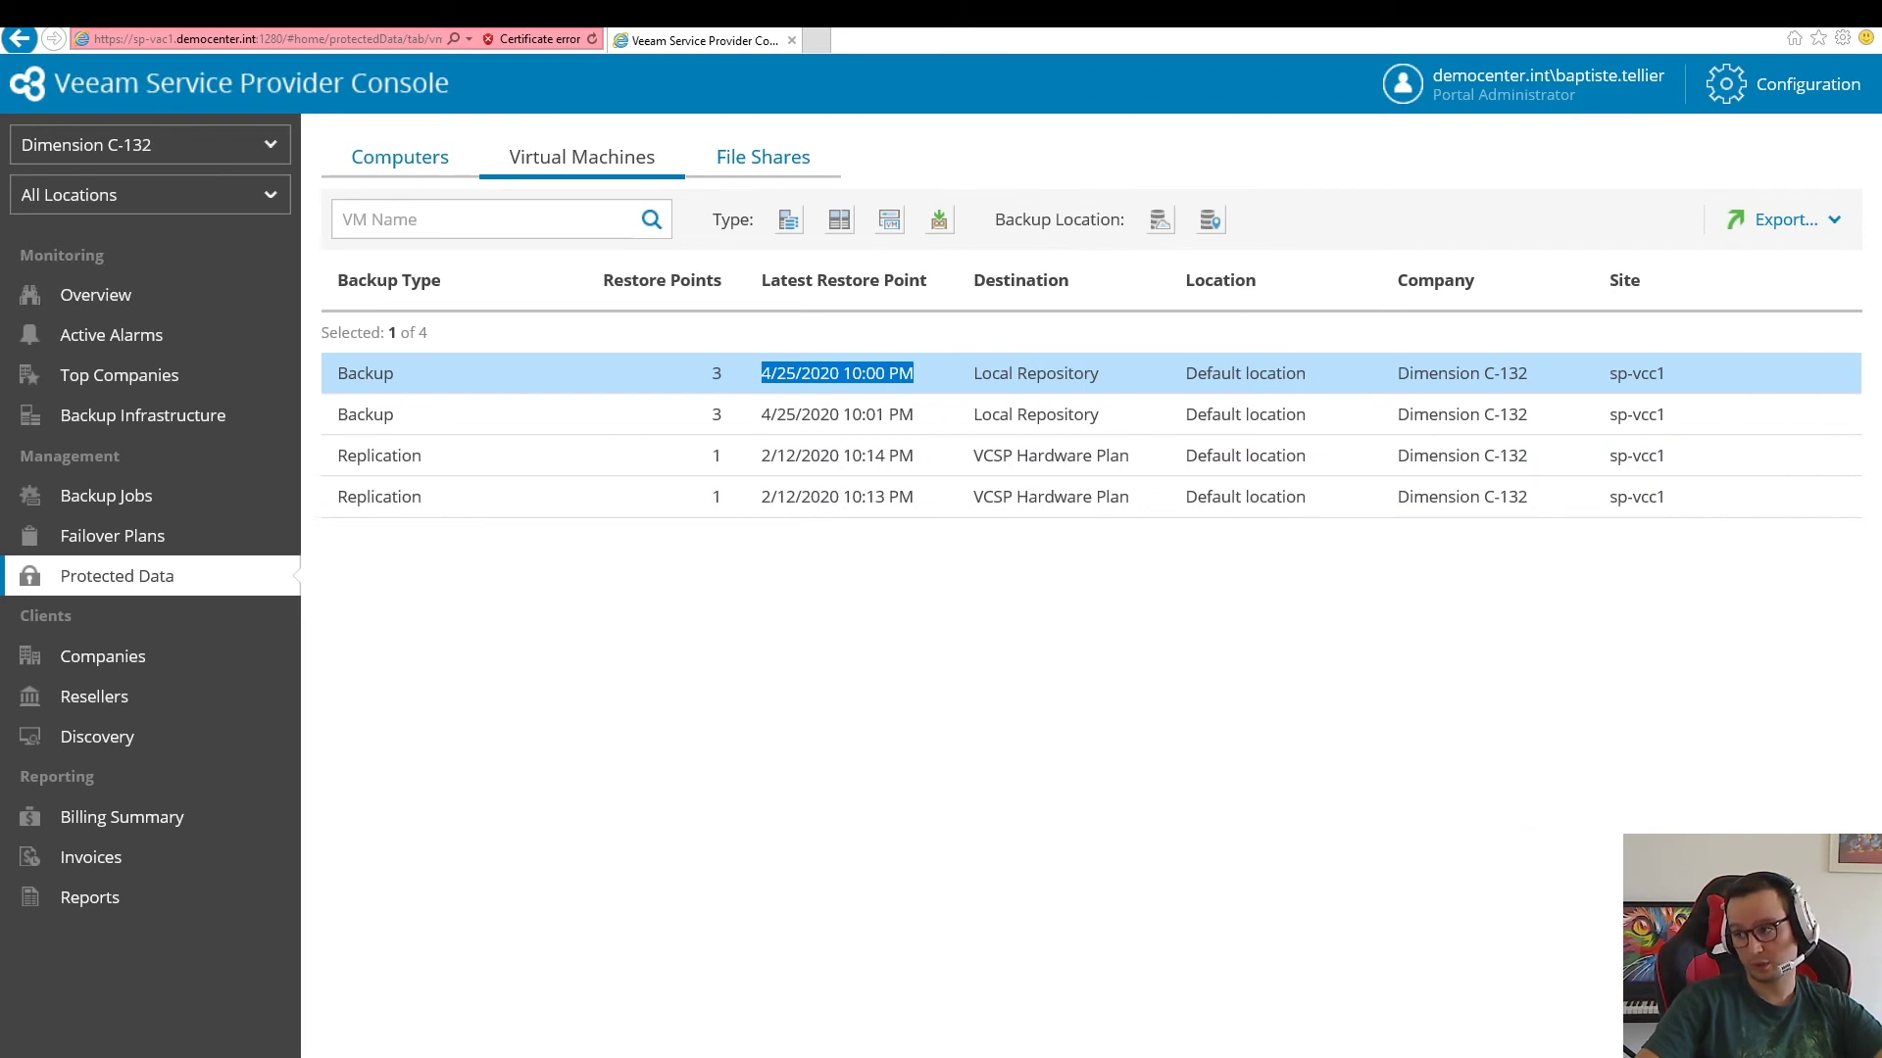
pyautogui.hscroll(-5, 686, 949)
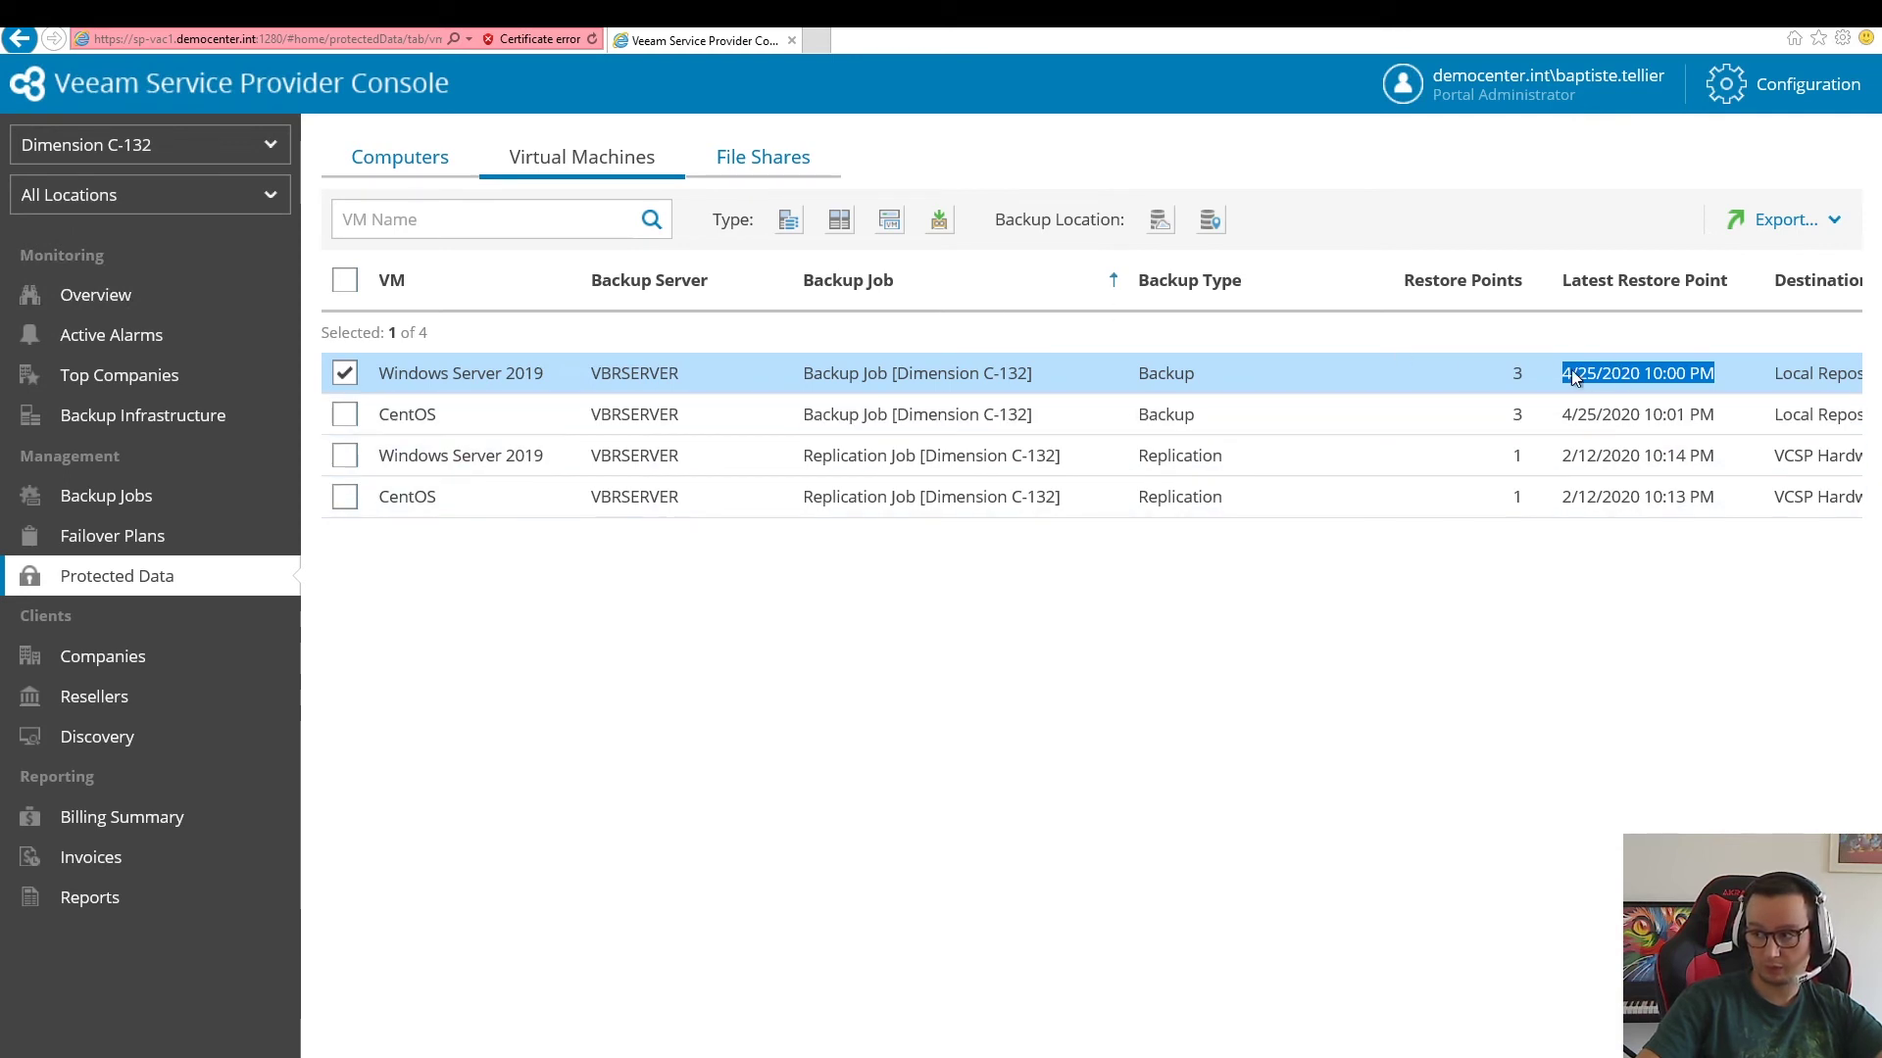
pyautogui.click(1257, 596)
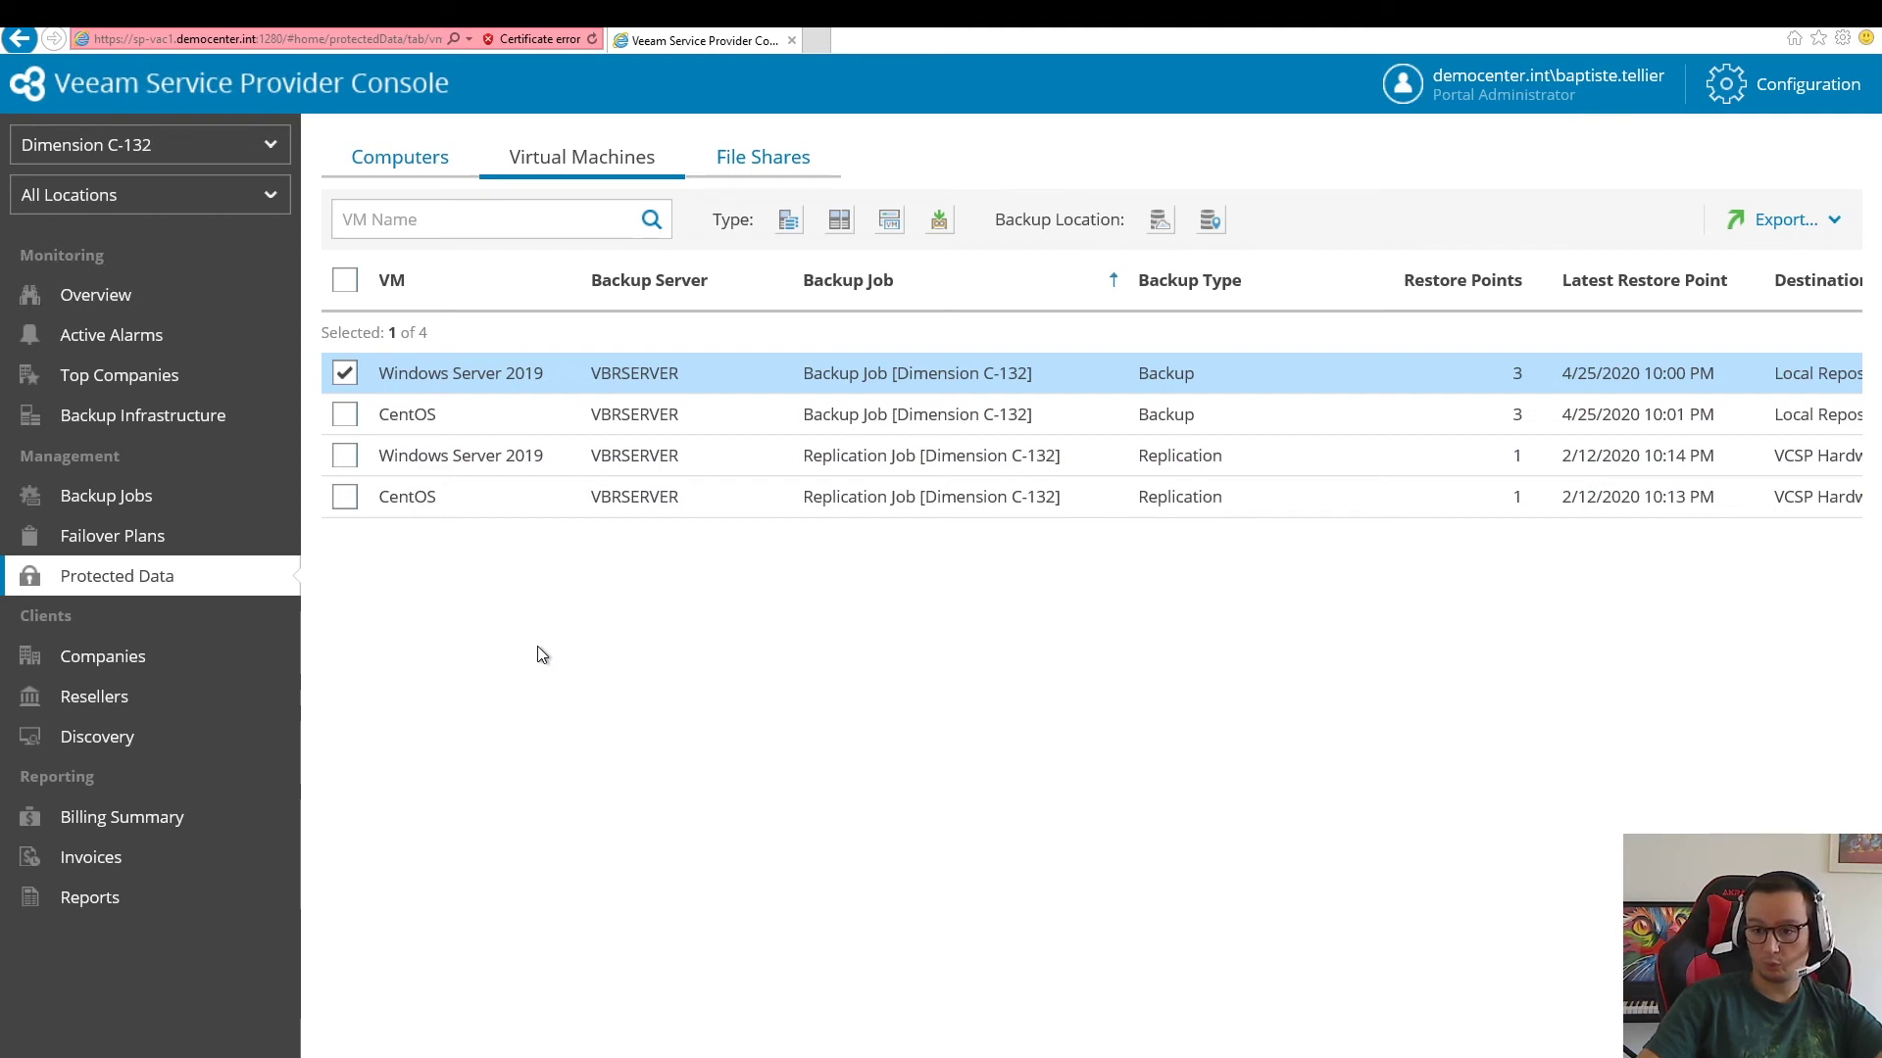
# Step: Open the tenant's clients infrastructure overview and examine the latest alarms and the Backup Repository health state
pyautogui.click(135, 427)
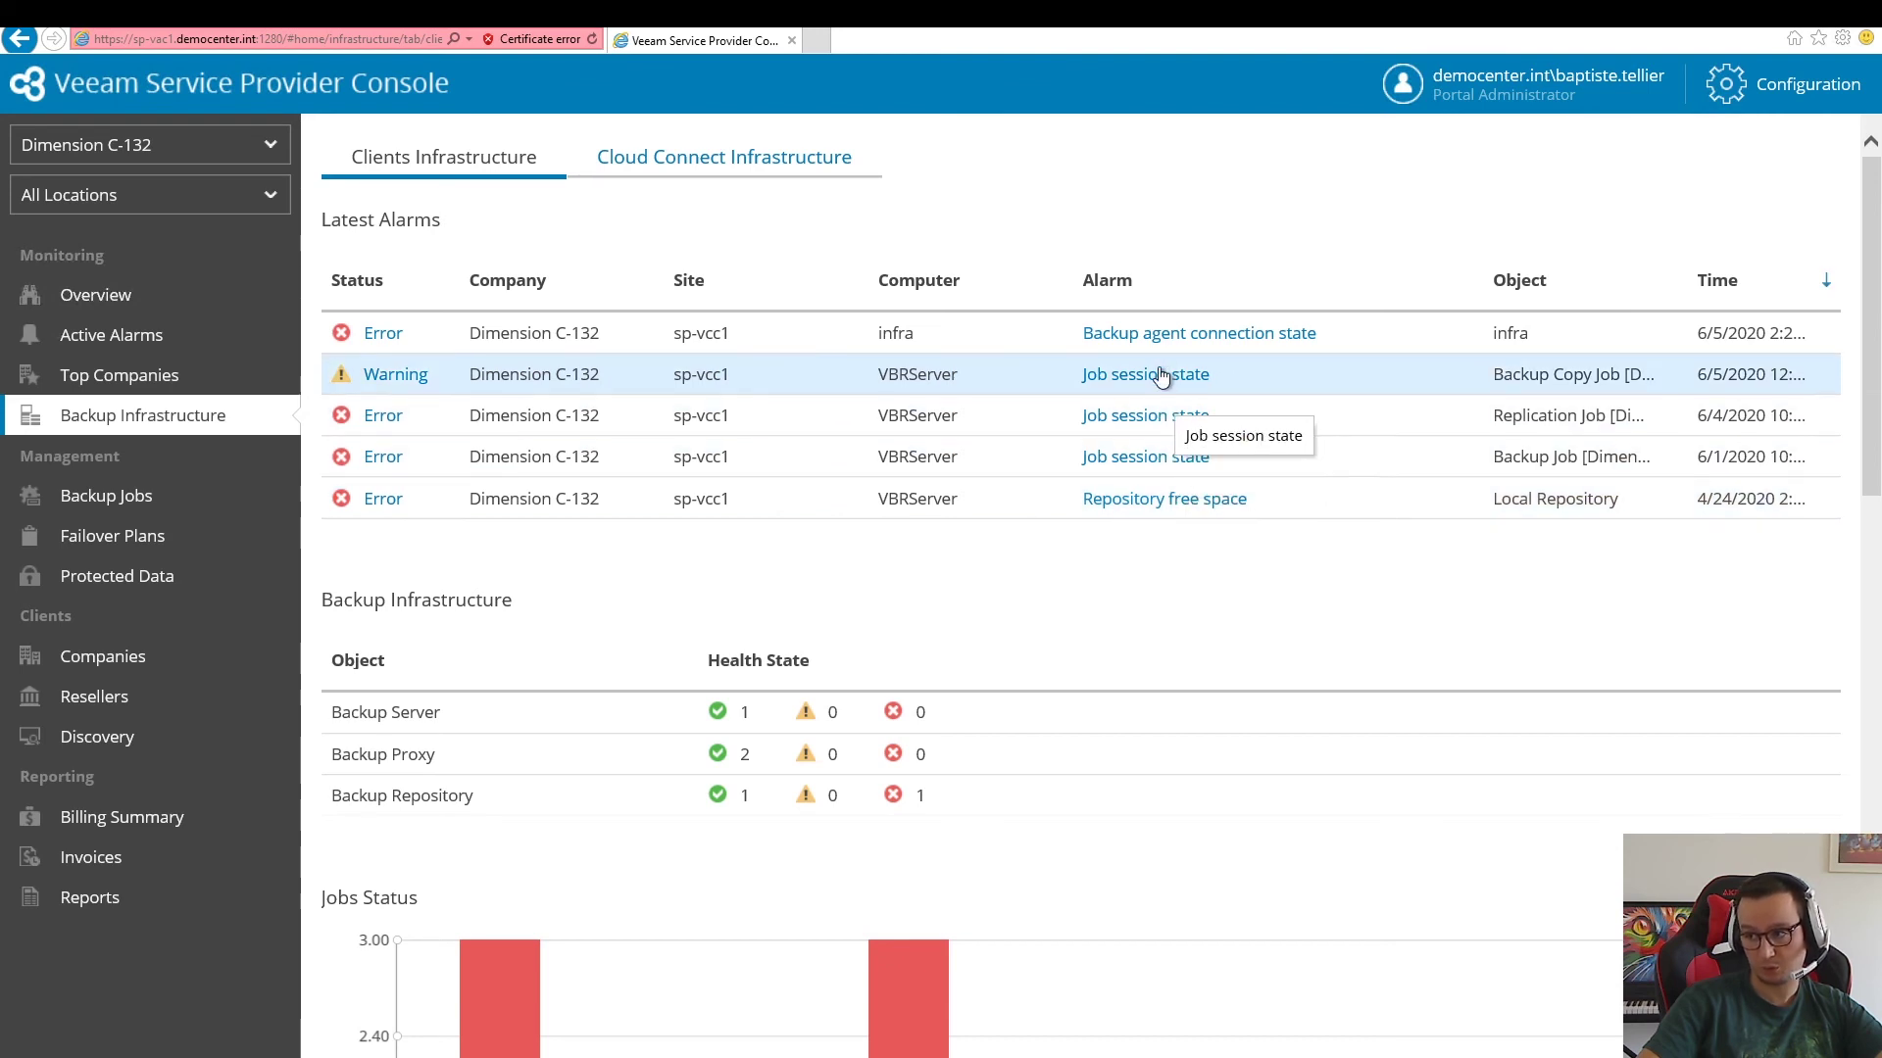
pyautogui.scroll(-2, 1421, 607)
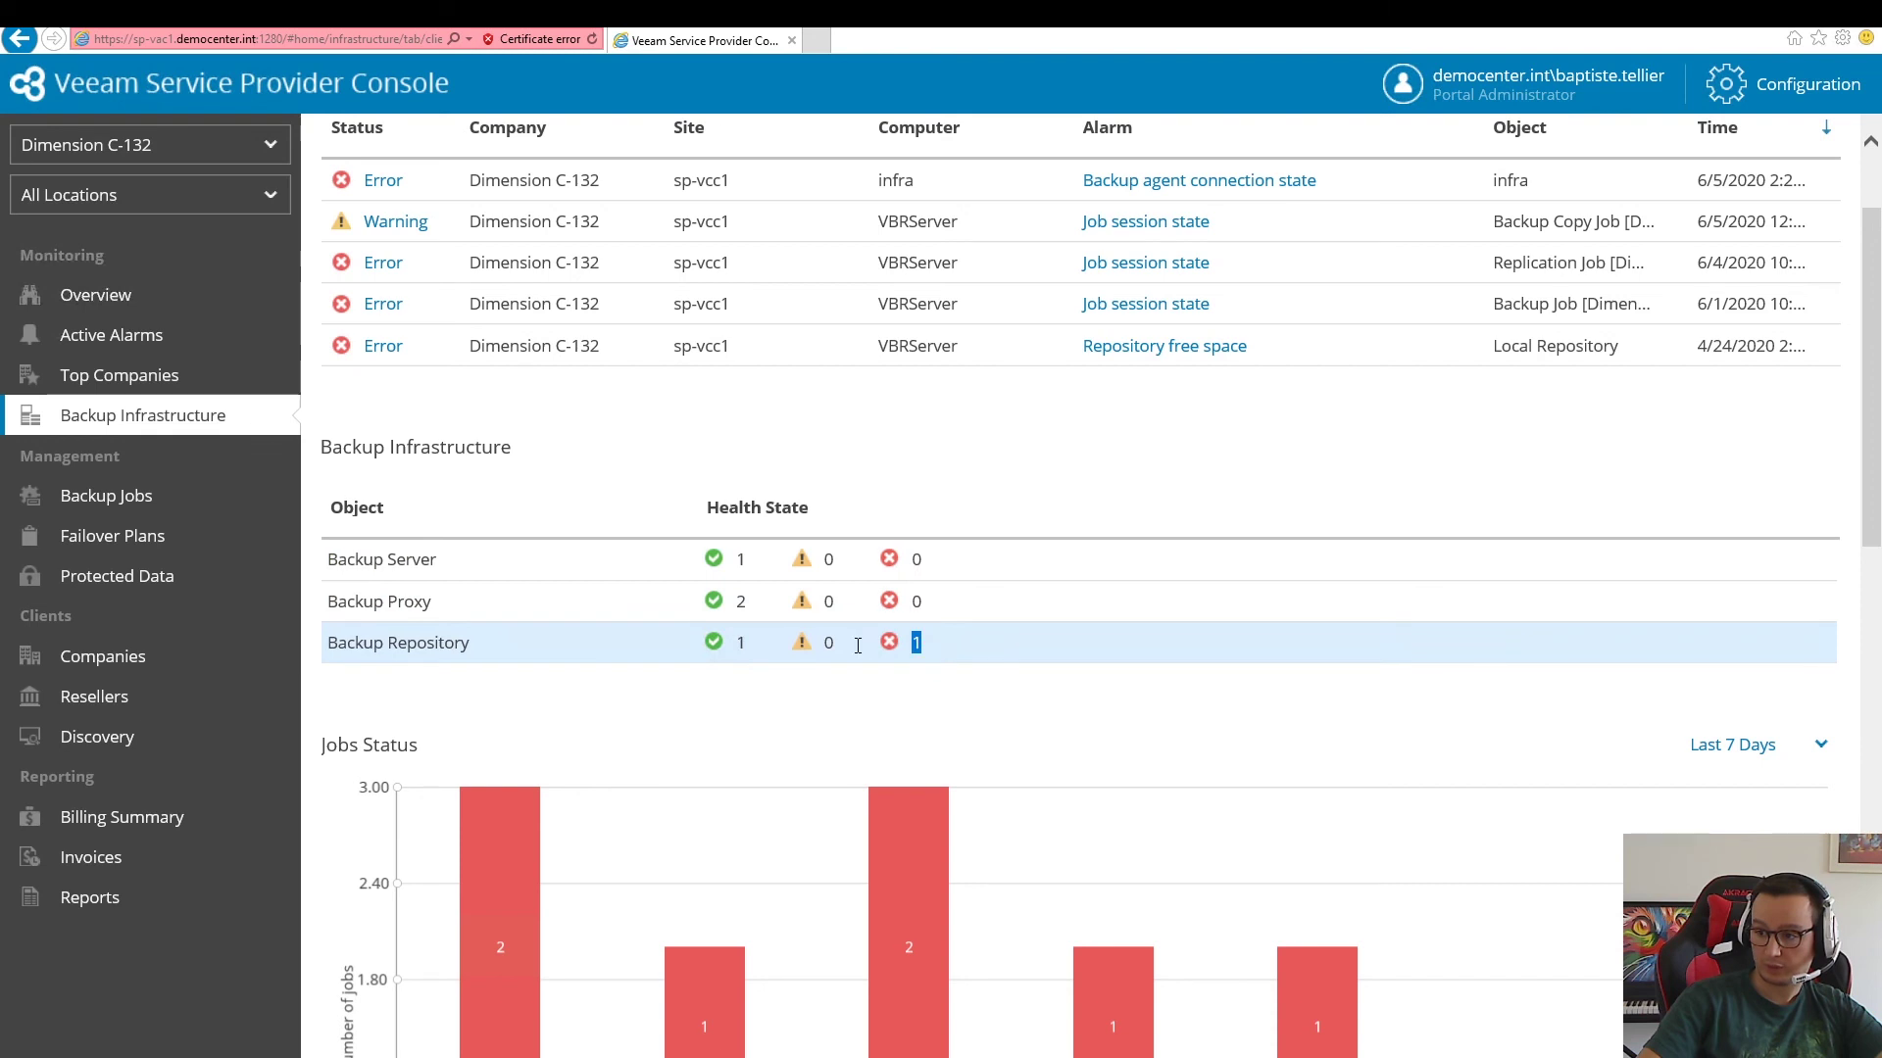
pyautogui.click(916, 643)
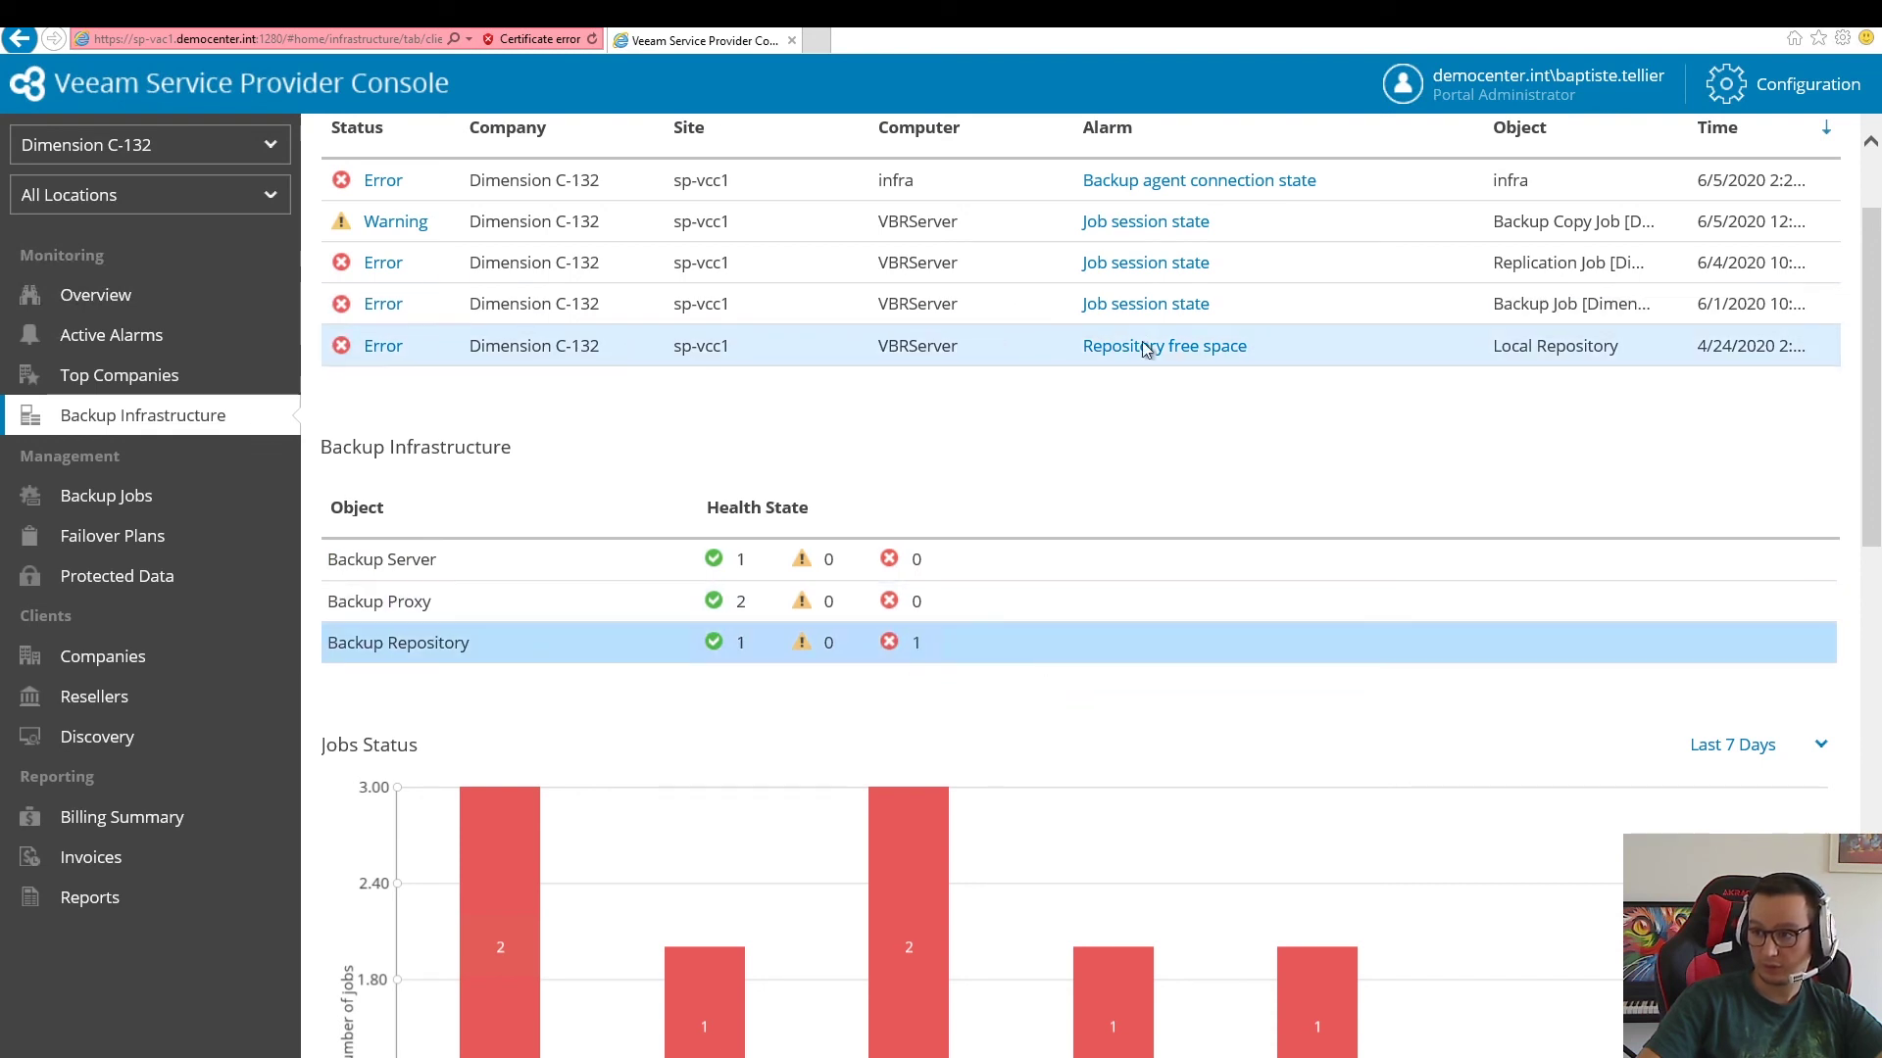
pyautogui.scroll(-3, 1113, 659)
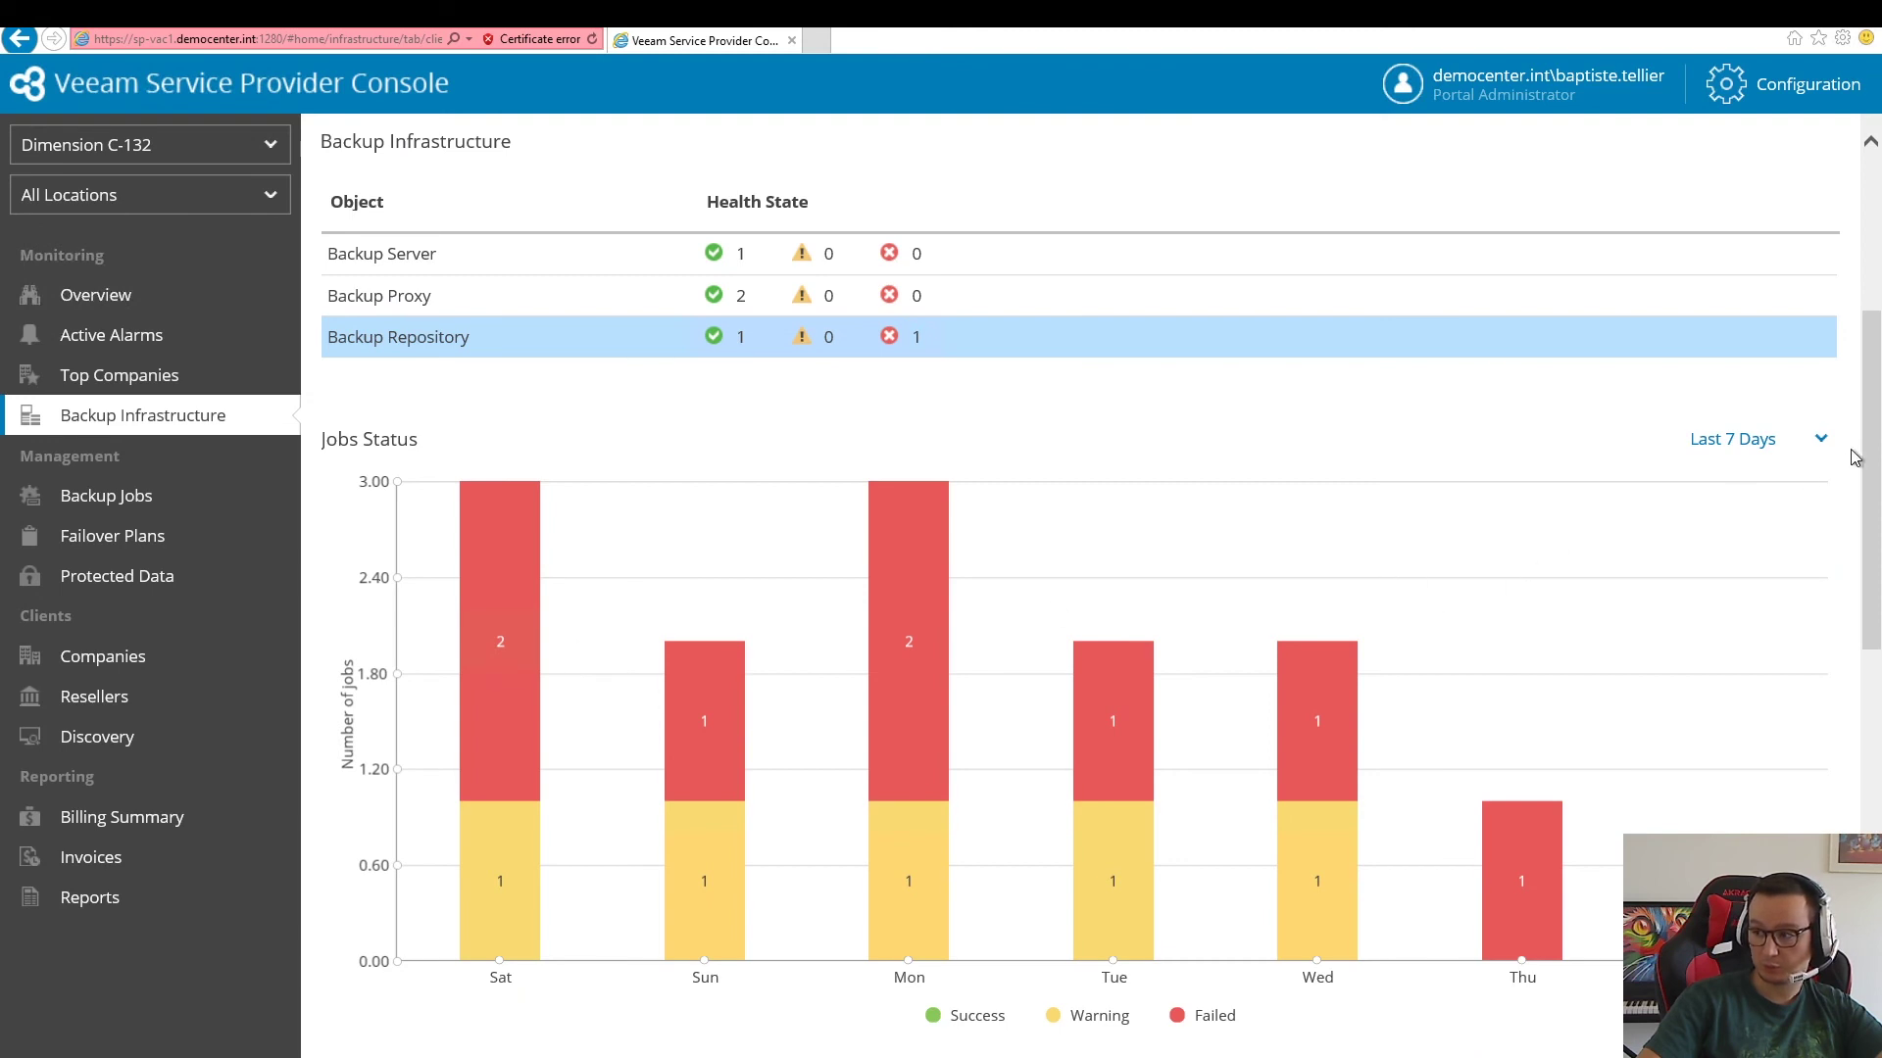
# Step: Show the Jobs Status chart for Past Week, and finally set its period to Current Week
pyautogui.click(1821, 443)
pyautogui.click(1777, 558)
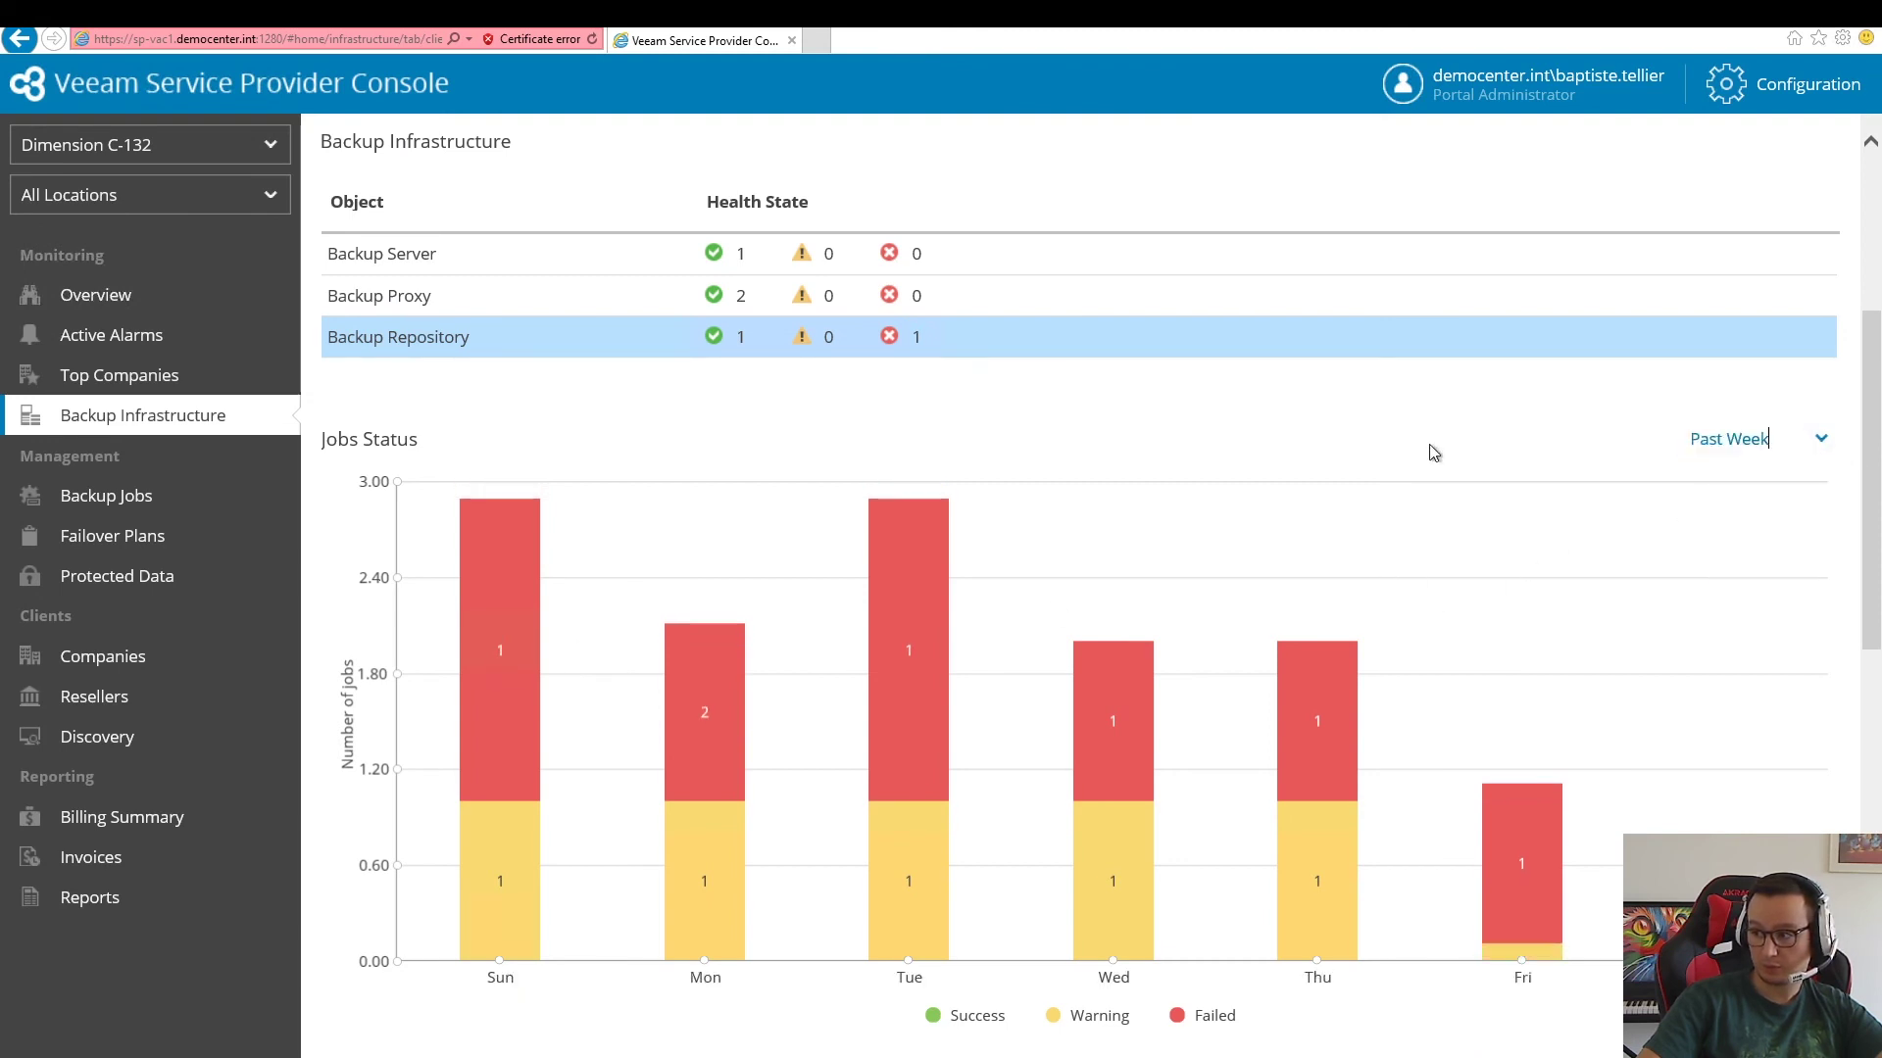
pyautogui.click(1820, 442)
pyautogui.click(1793, 482)
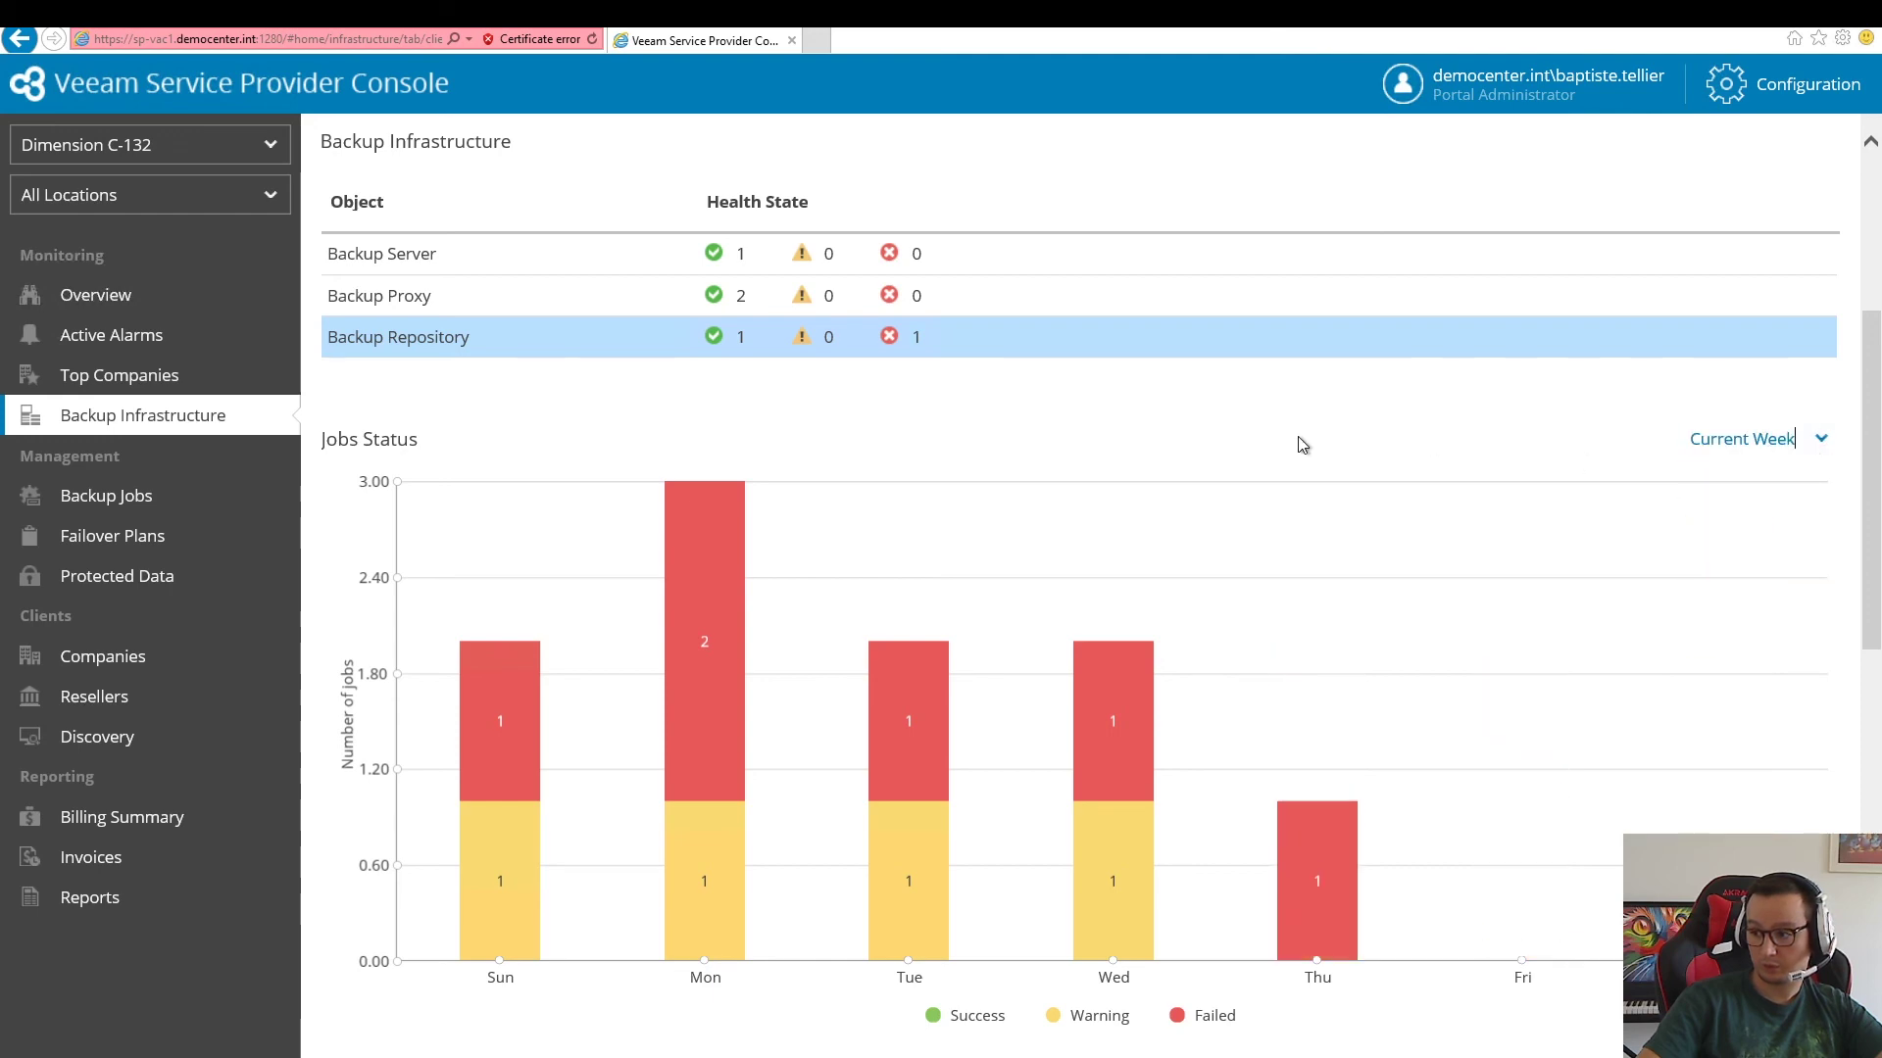
# Step: Review the tenant's repositories, protected workloads and top jobs by duration, and switch the company filter to All Resellers/Companies
pyautogui.scroll(-5, 1431, 774)
pyautogui.scroll(-3, 1455, 788)
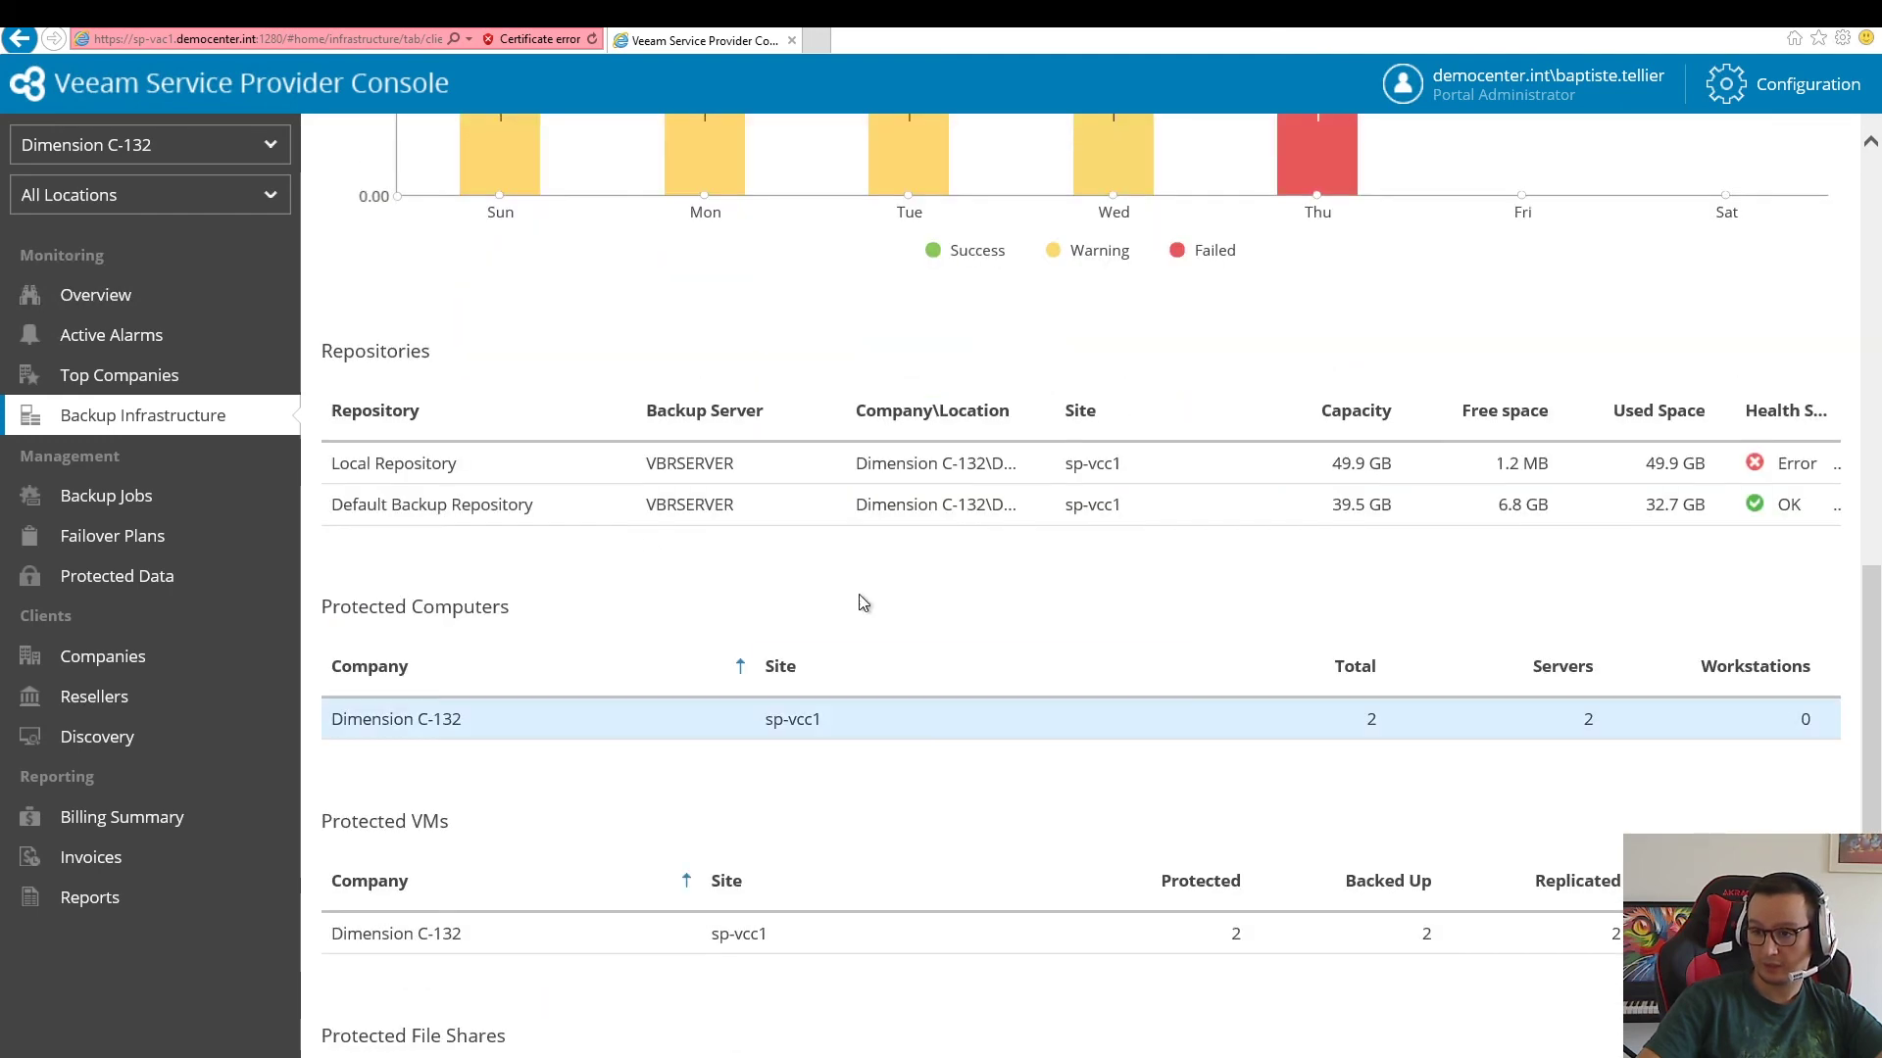
pyautogui.scroll(-4, 1261, 726)
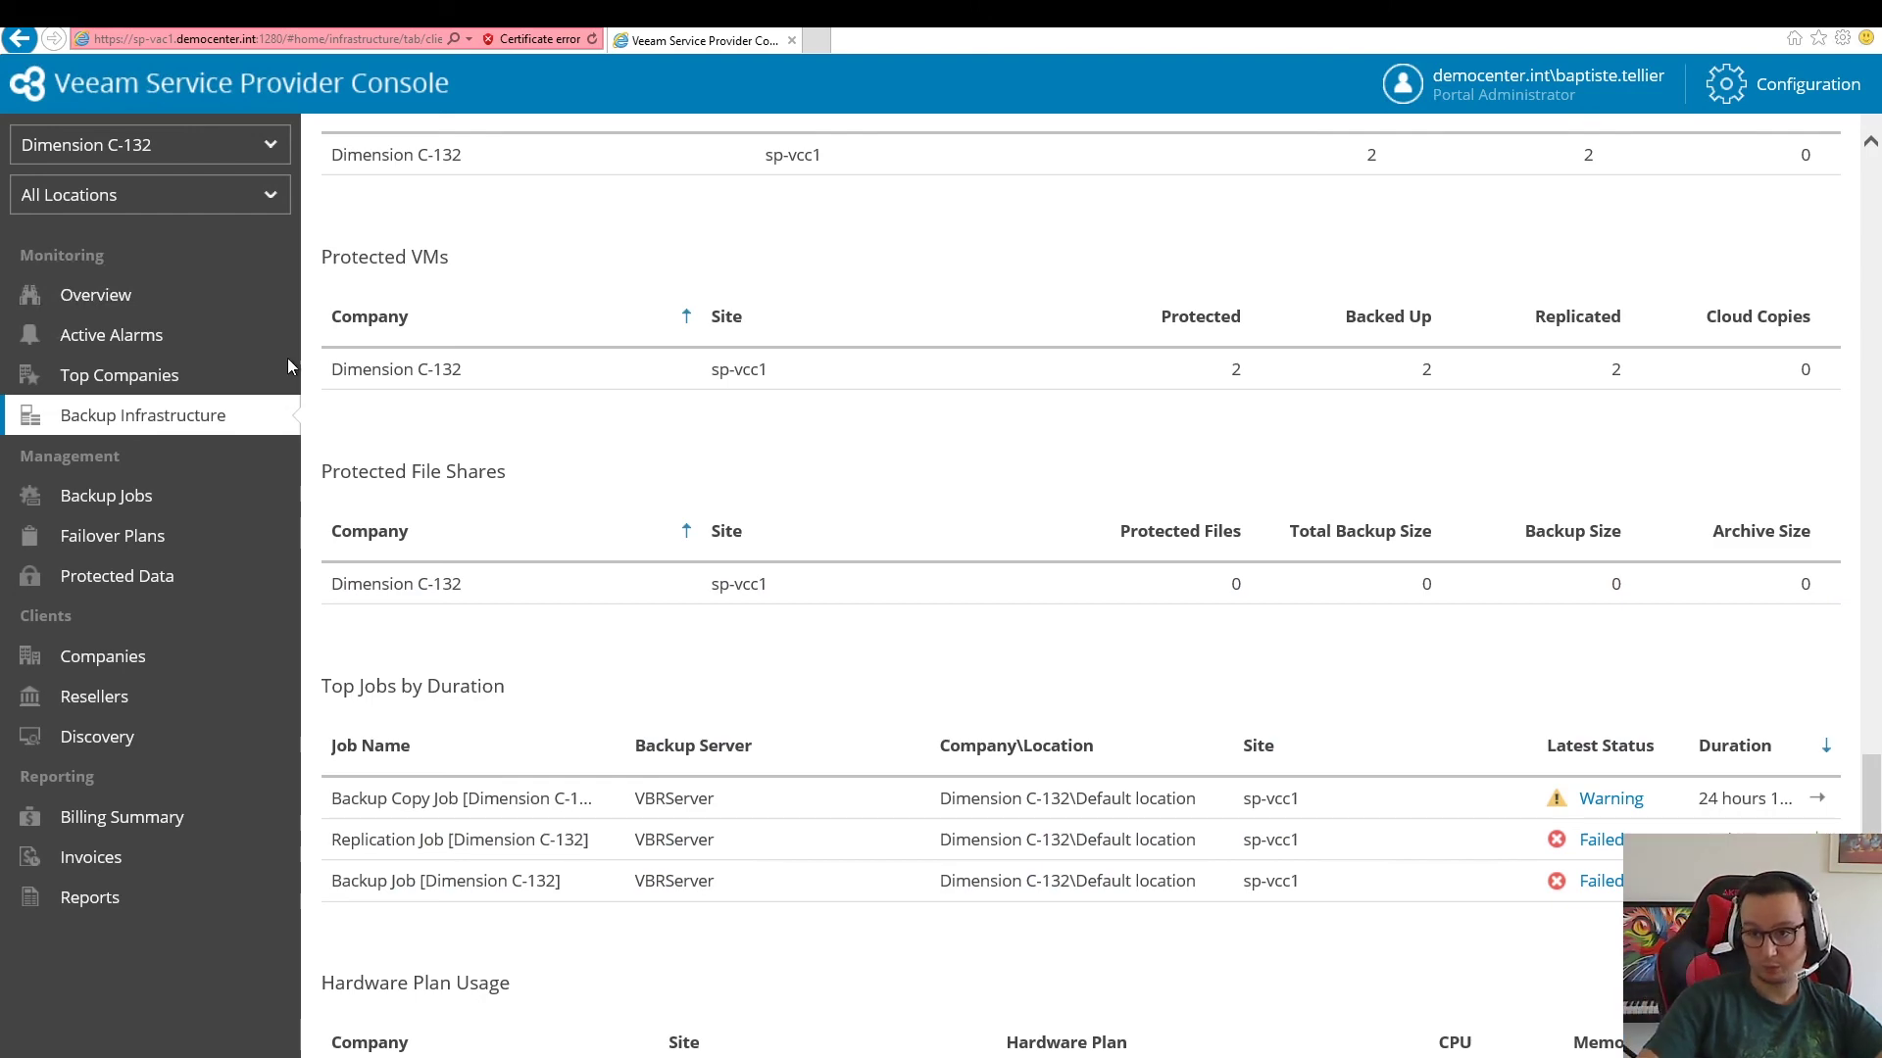
pyautogui.click(267, 145)
pyautogui.click(131, 190)
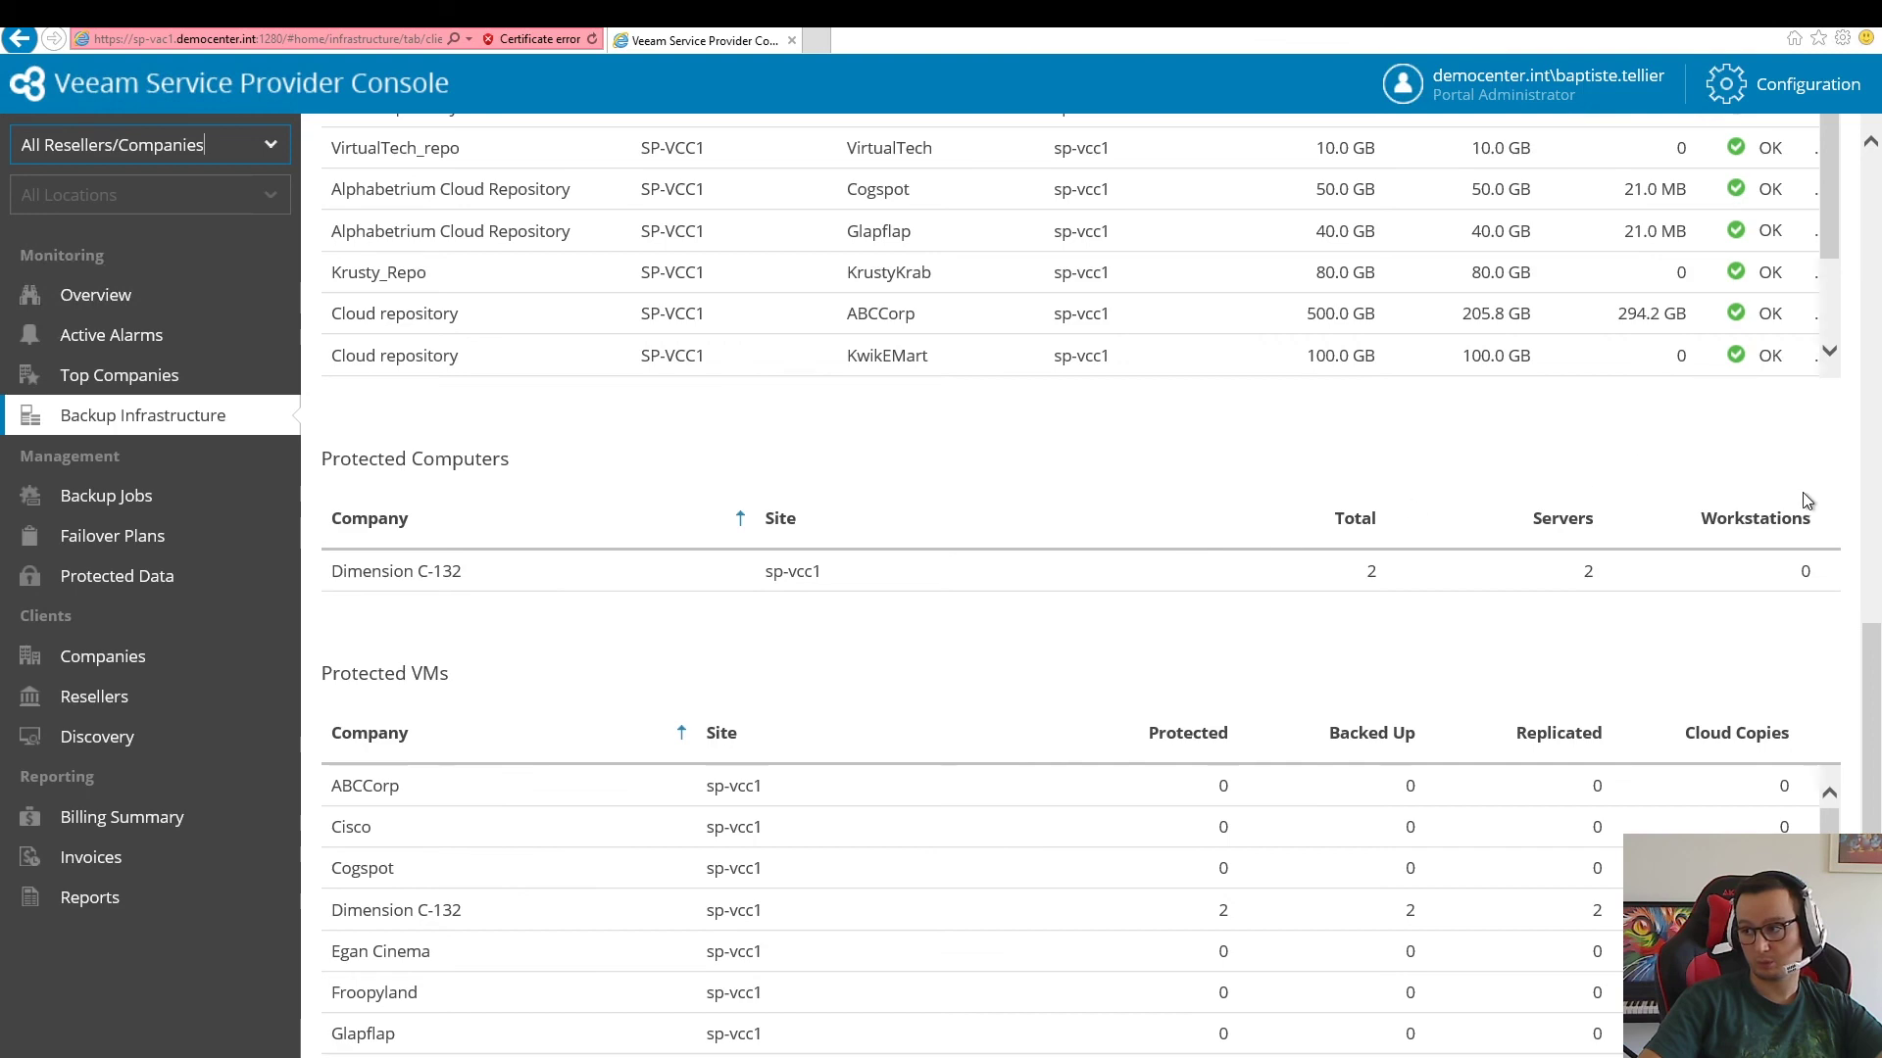
# Step: Examine the infrastructure health and the capacity, free space and health state of the repositories across all companies
pyautogui.scroll(3, 1843, 569)
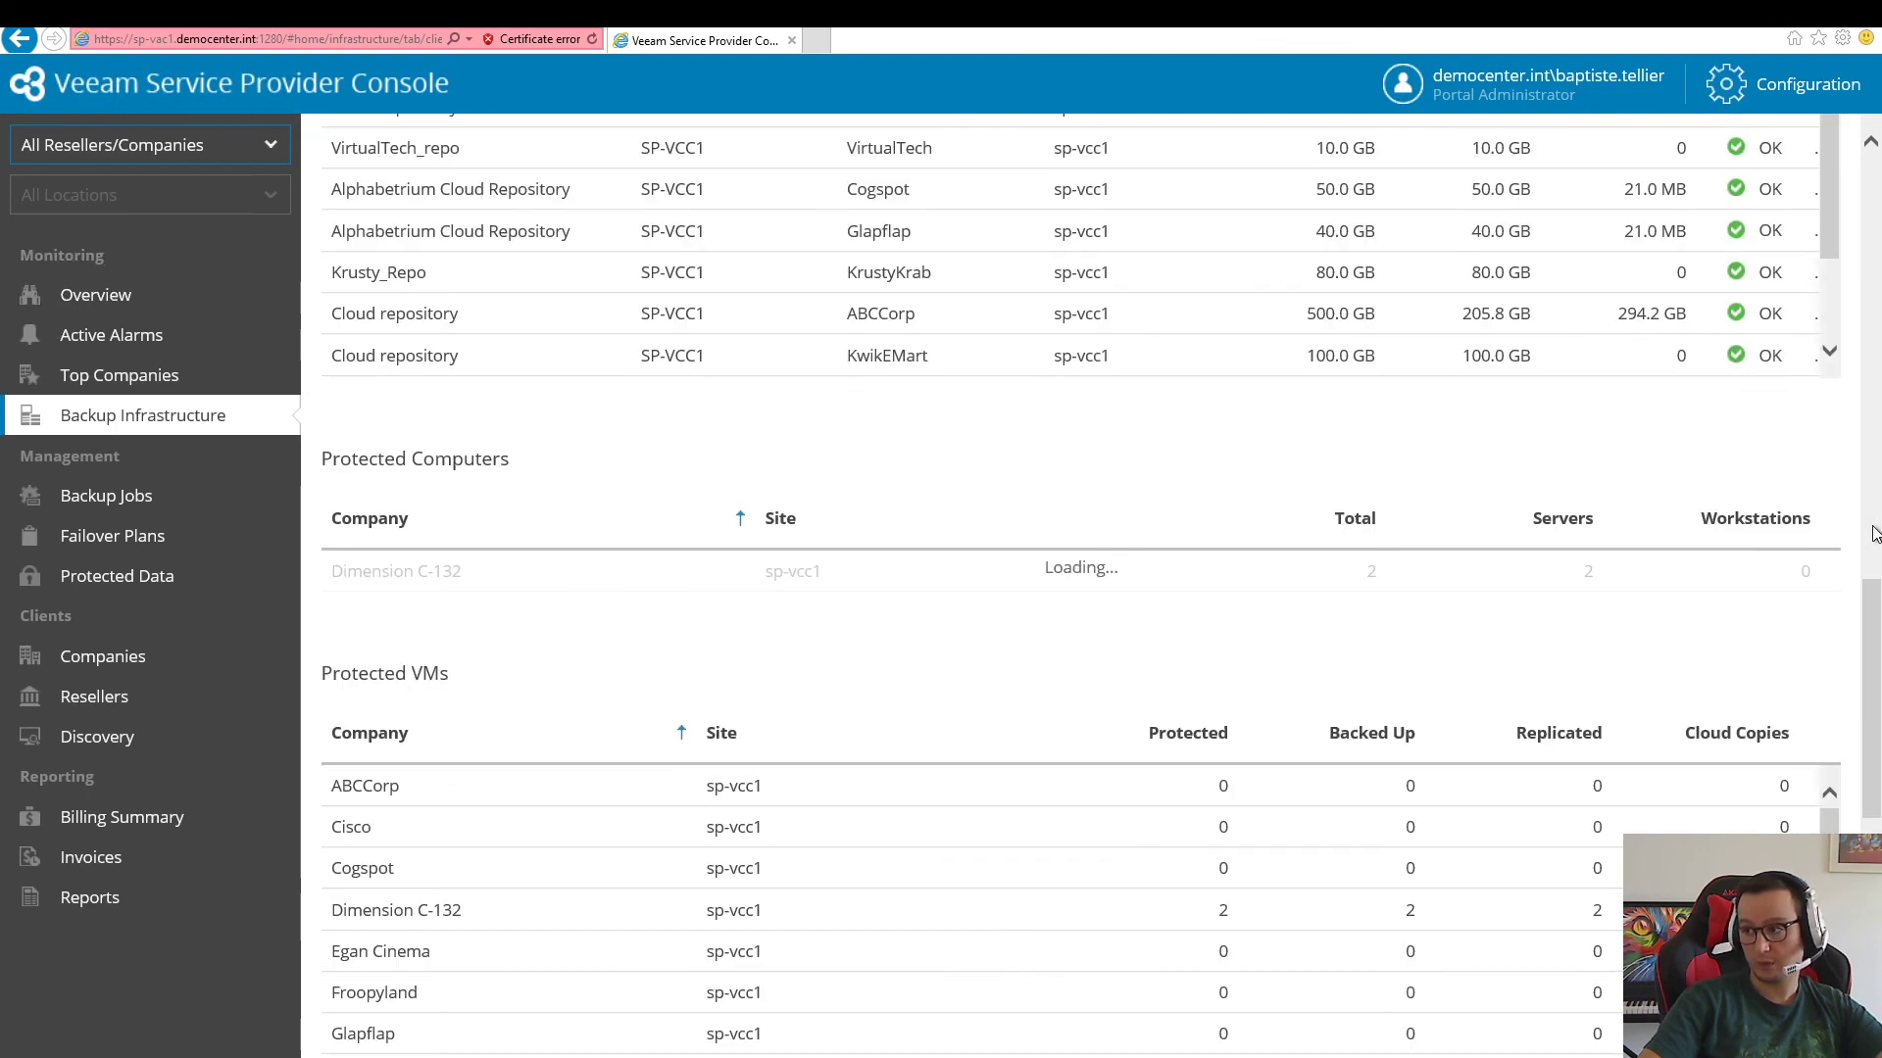
pyautogui.scroll(10, 1874, 461)
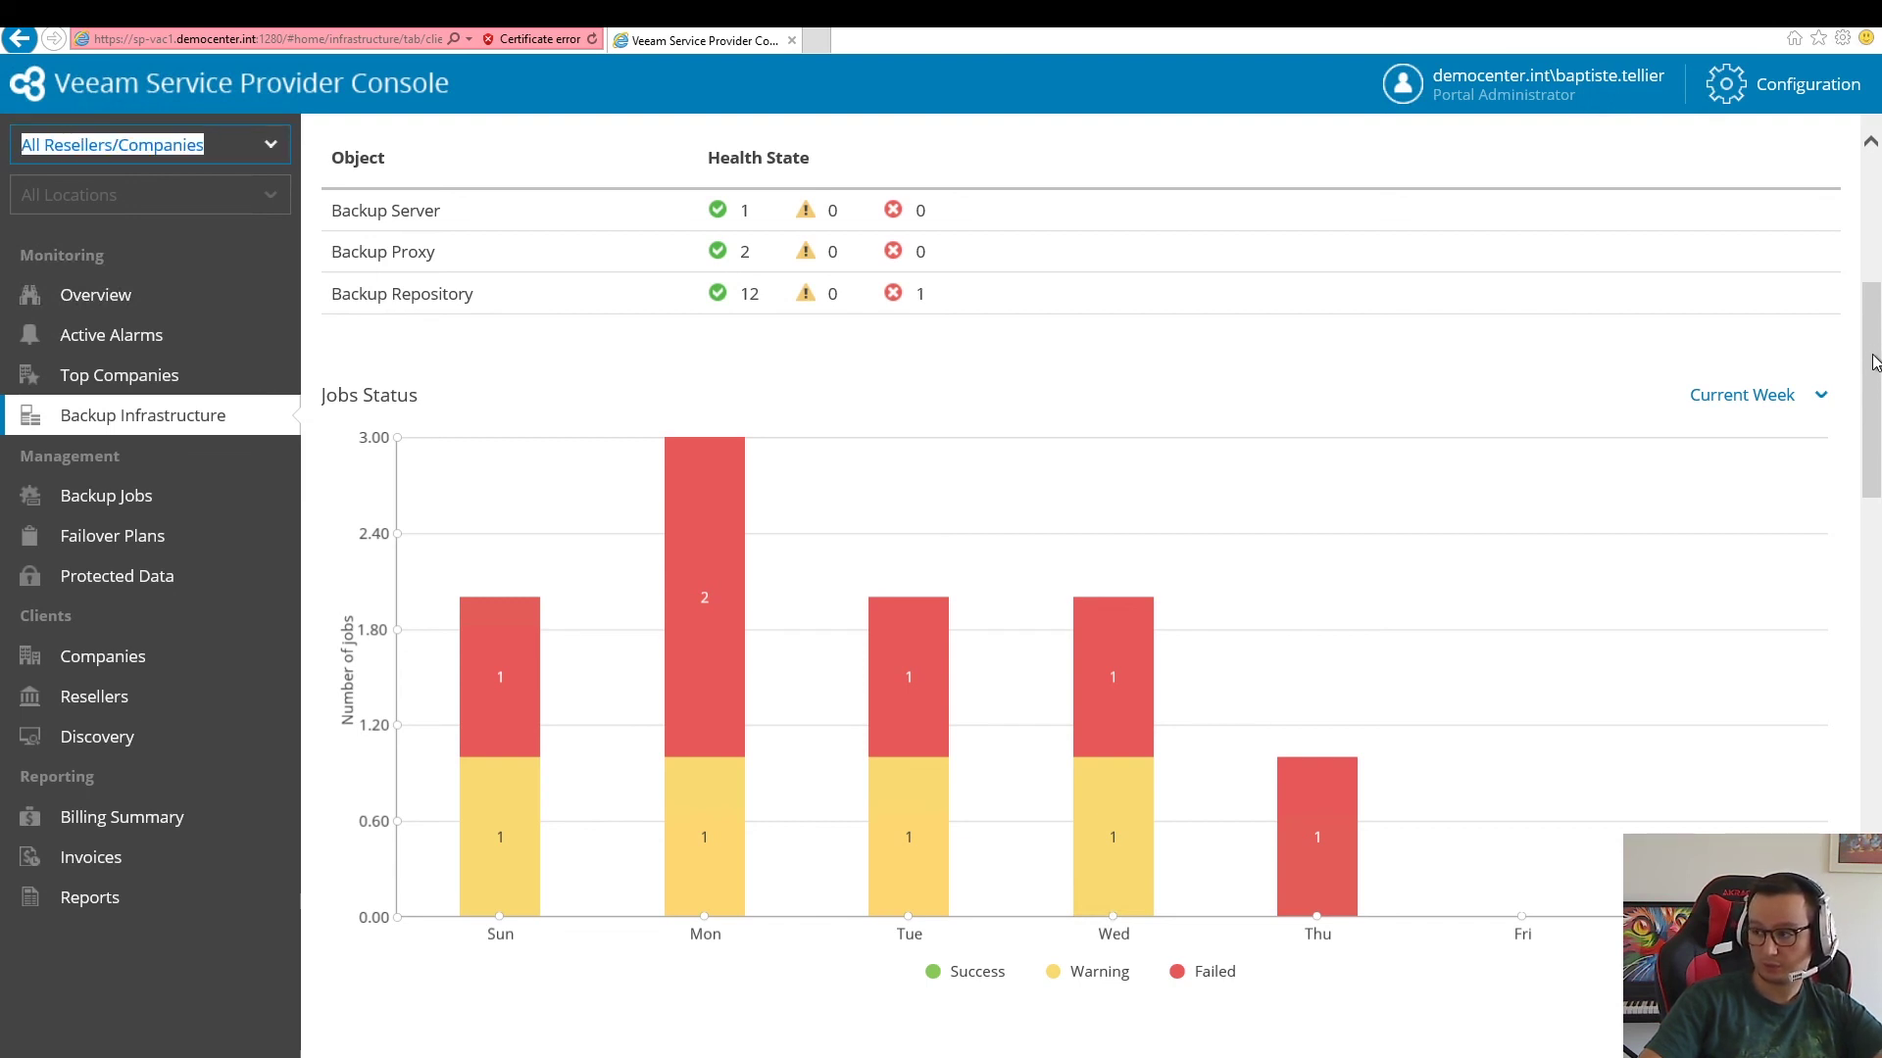
pyautogui.scroll(-5, 1874, 363)
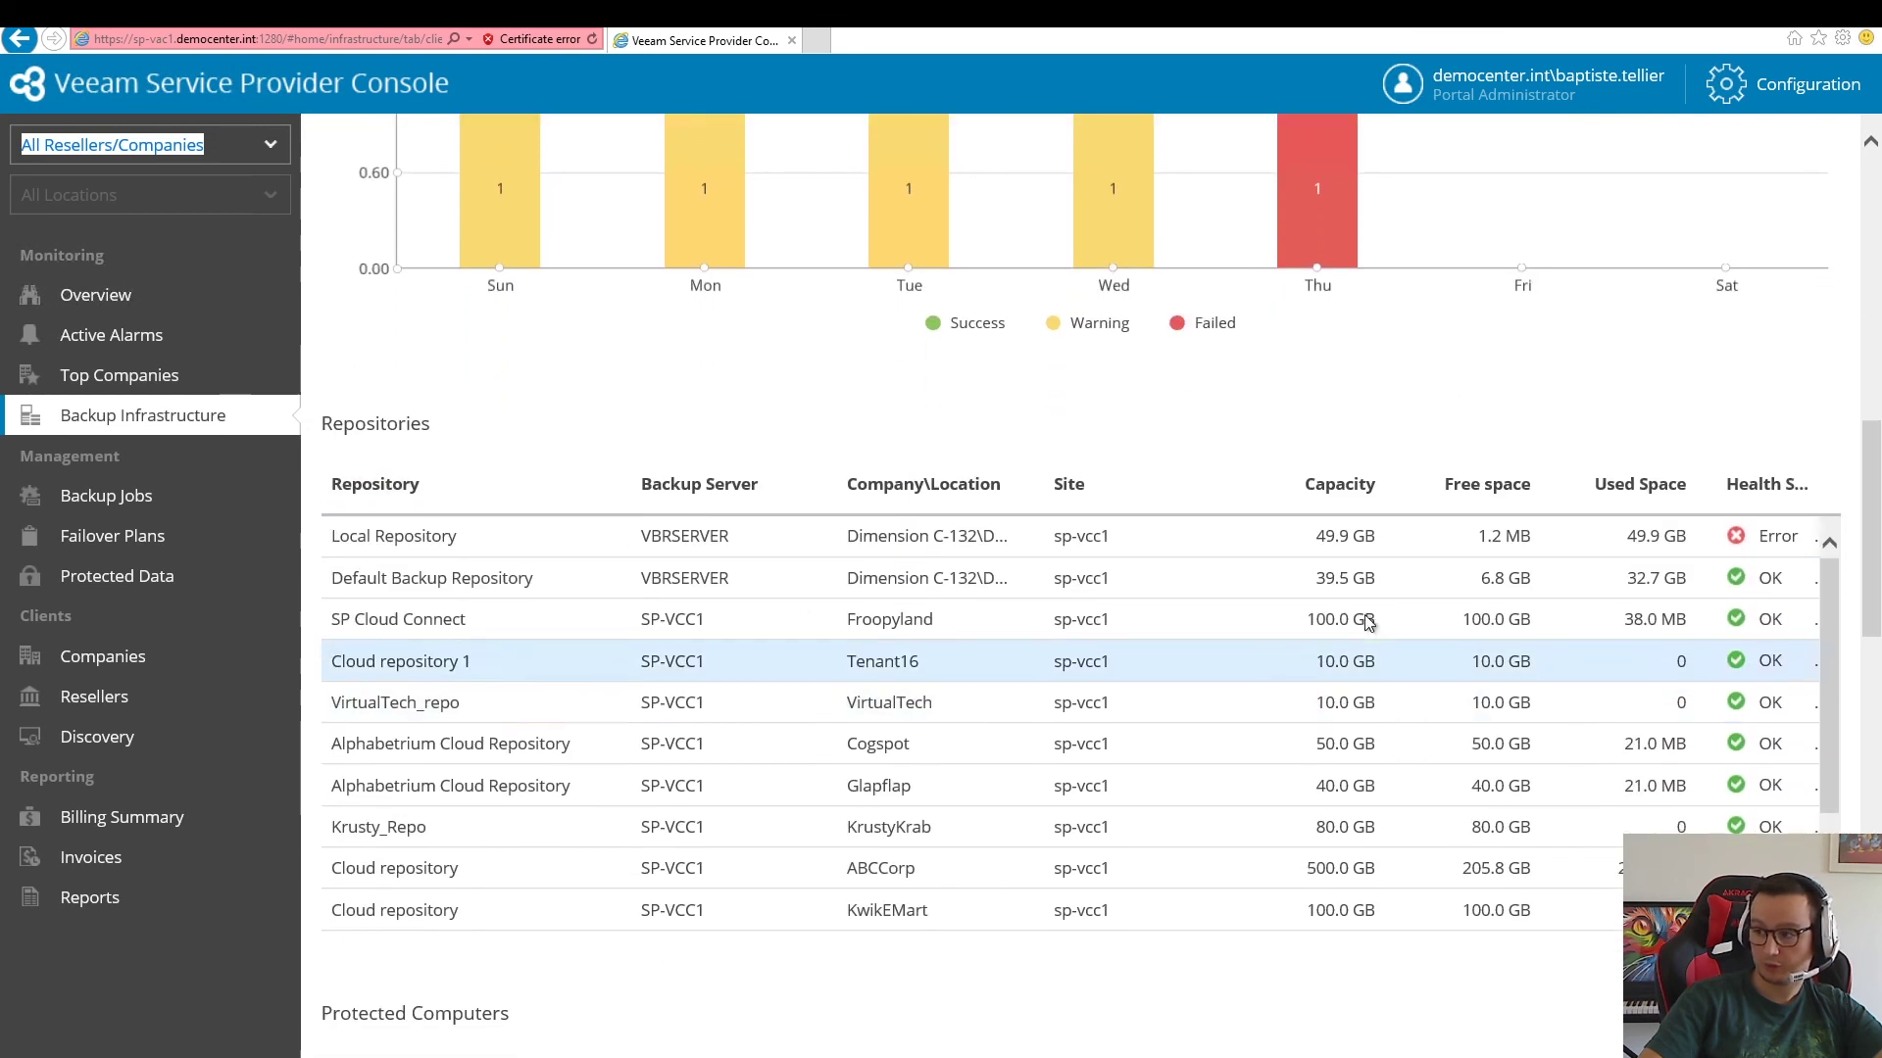
pyautogui.scroll(-1, 1825, 725)
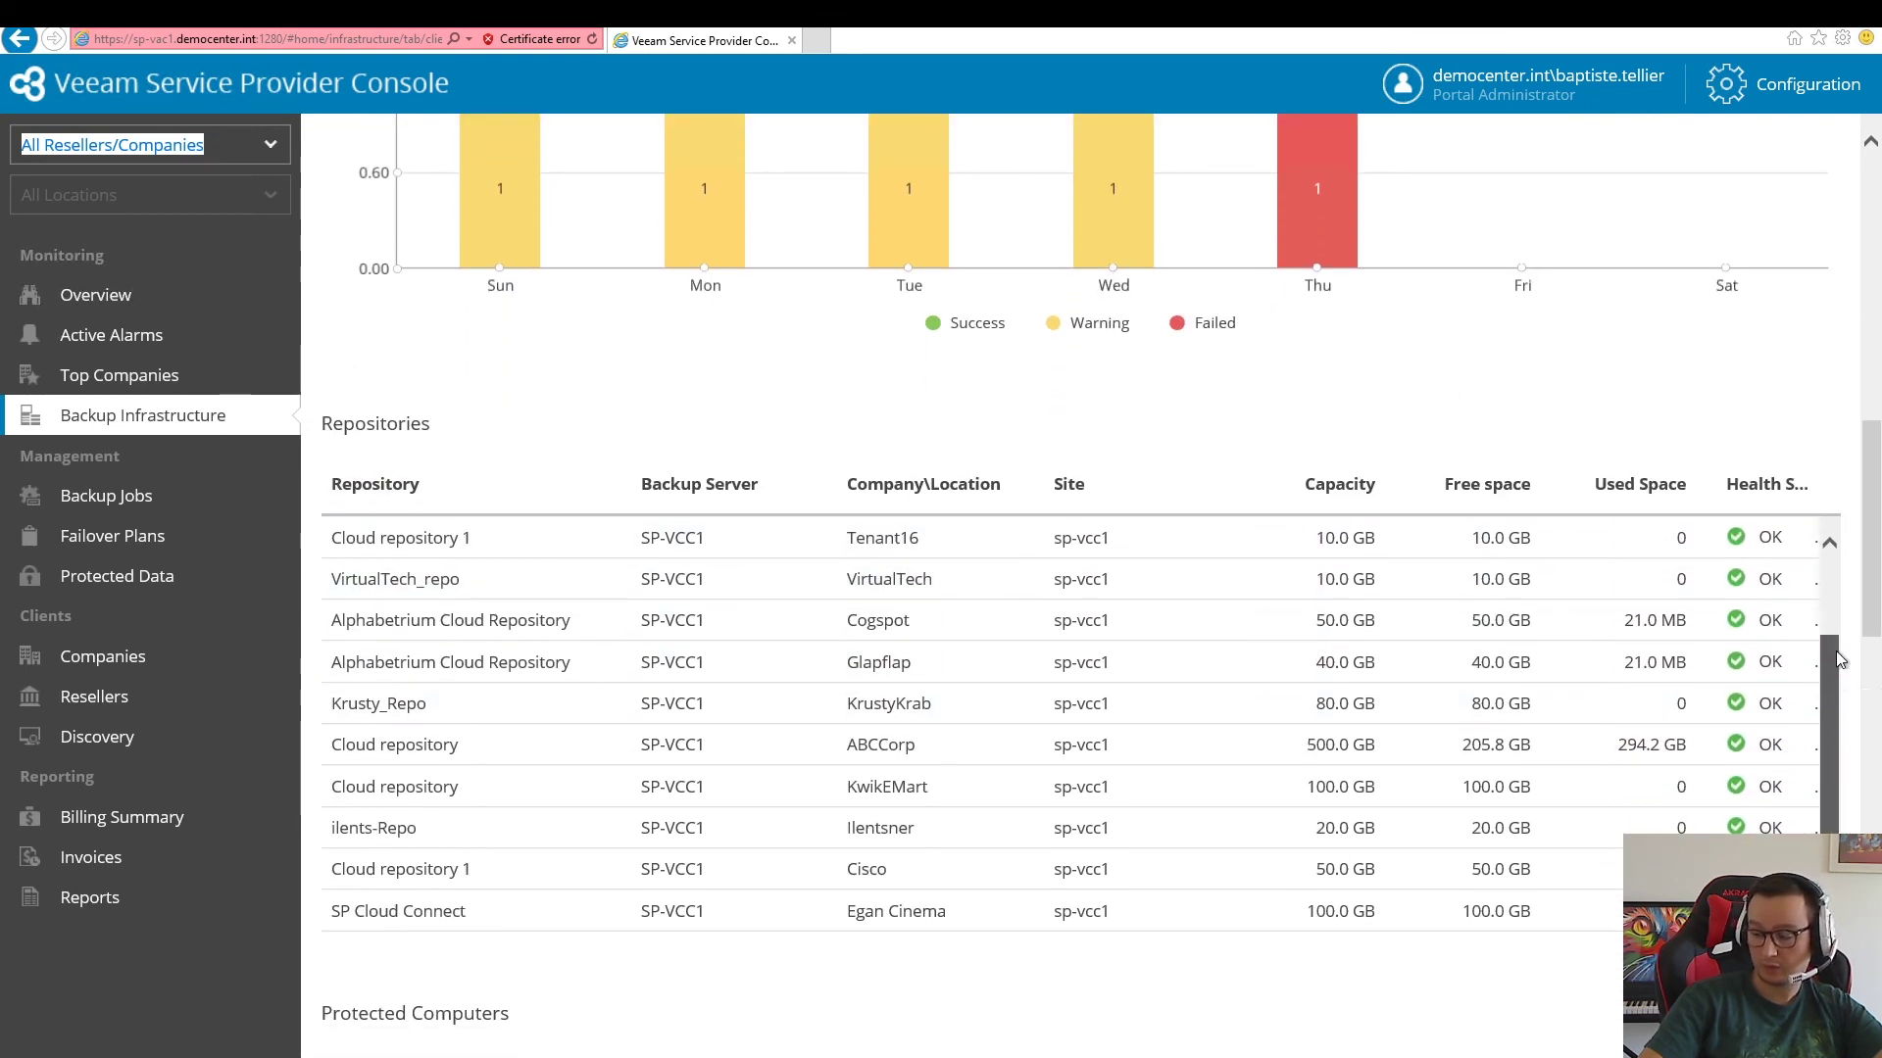
pyautogui.scroll(1, 1832, 667)
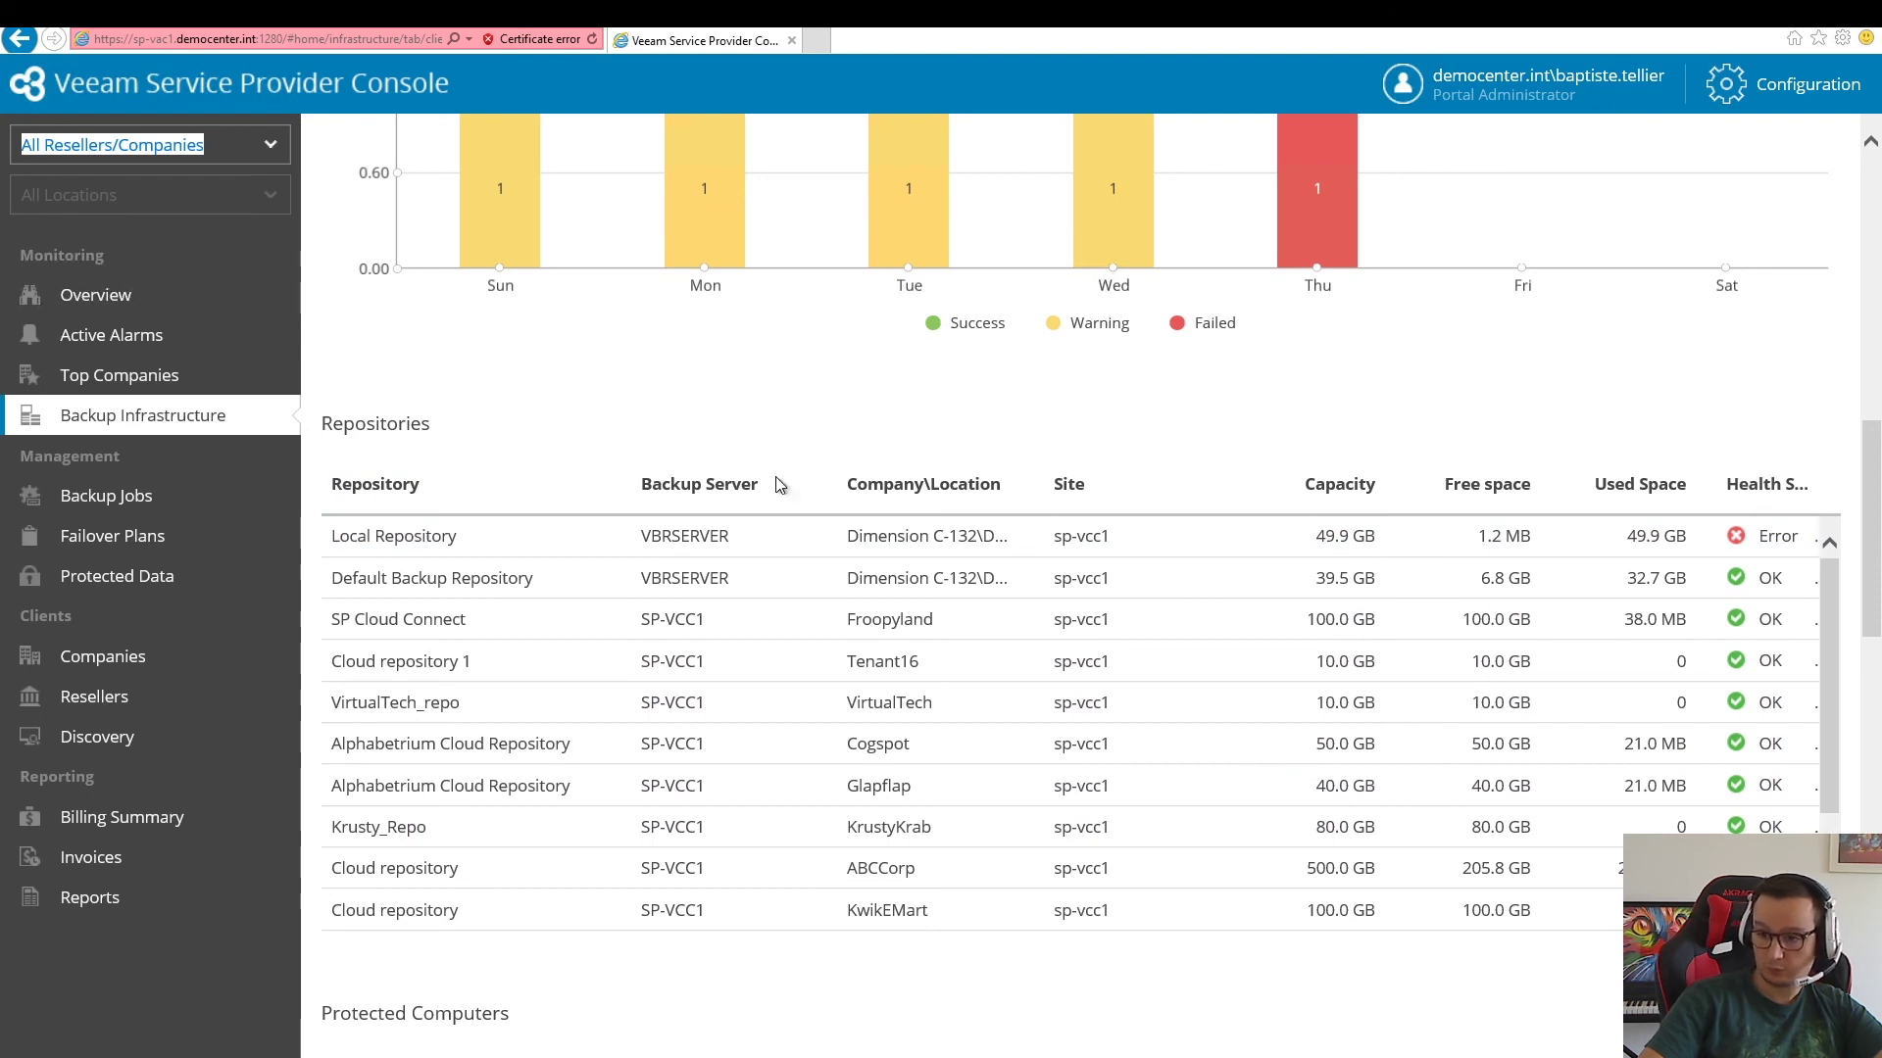